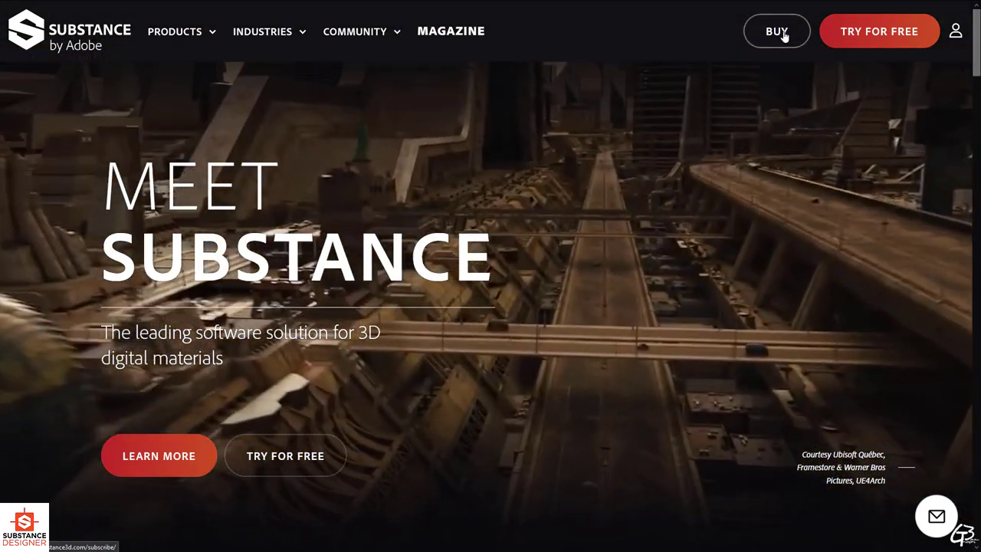
Open the Substance pricing page and switch the Indie and Pro plans to yearly prices
left_click(780, 33)
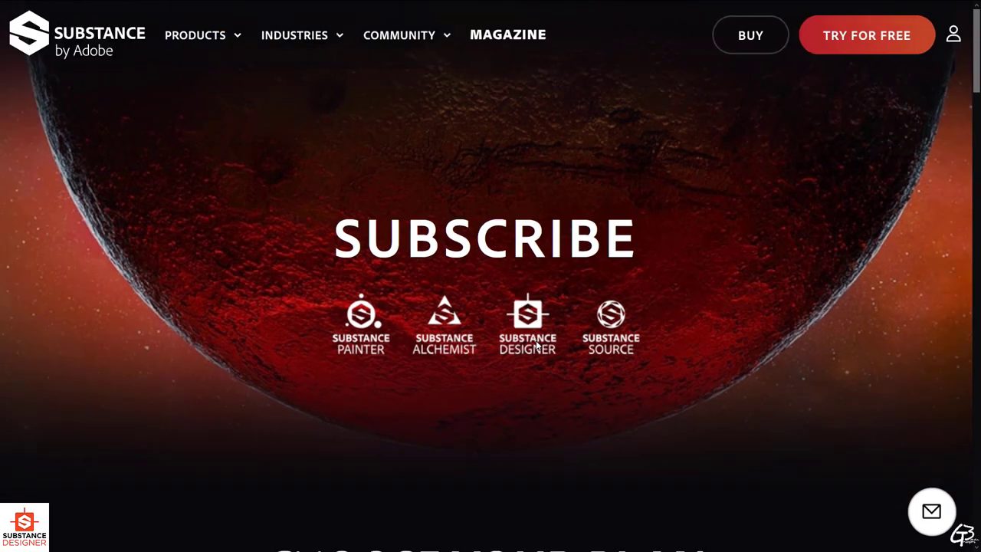
scroll(976, 60, "down", 6)
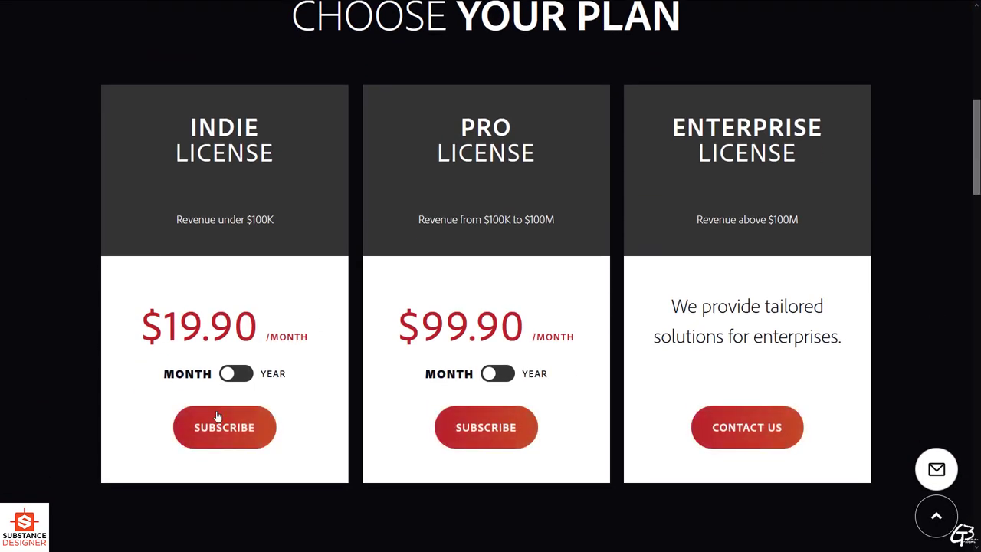
left_click(236, 374)
left_click(494, 375)
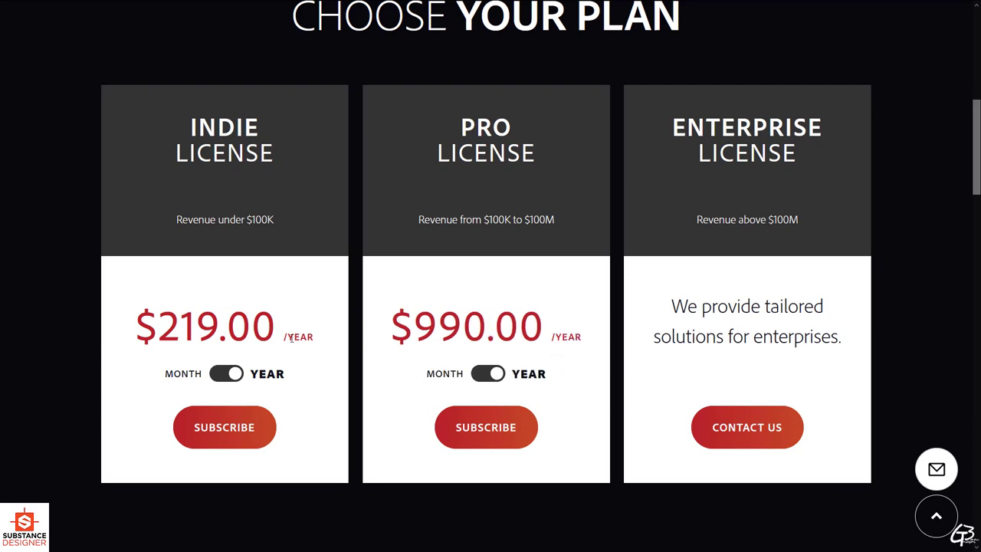
Scroll to the perpetual Indie licence offer and follow GO ON STEAM
scroll(974, 161, "down", 8)
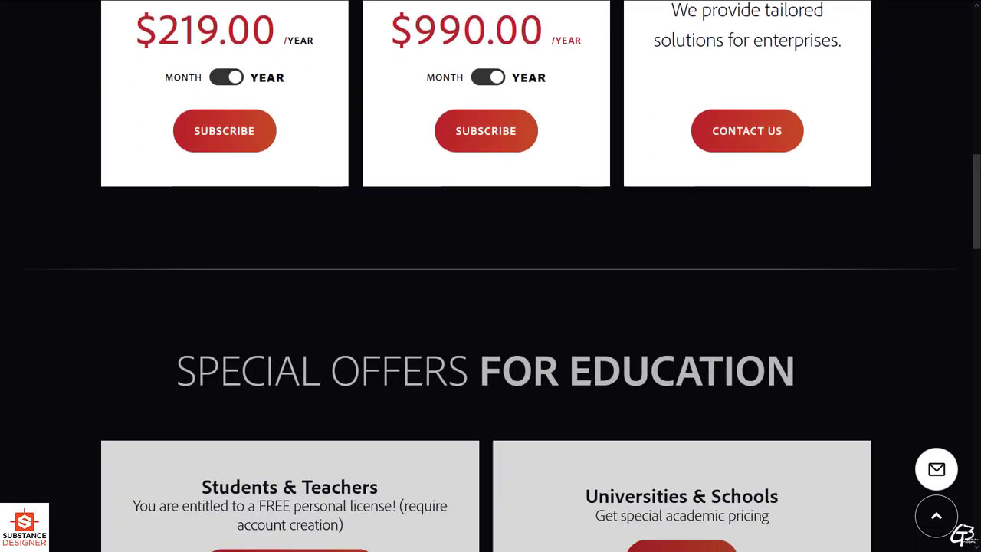
scroll(490, 276, "down", 3)
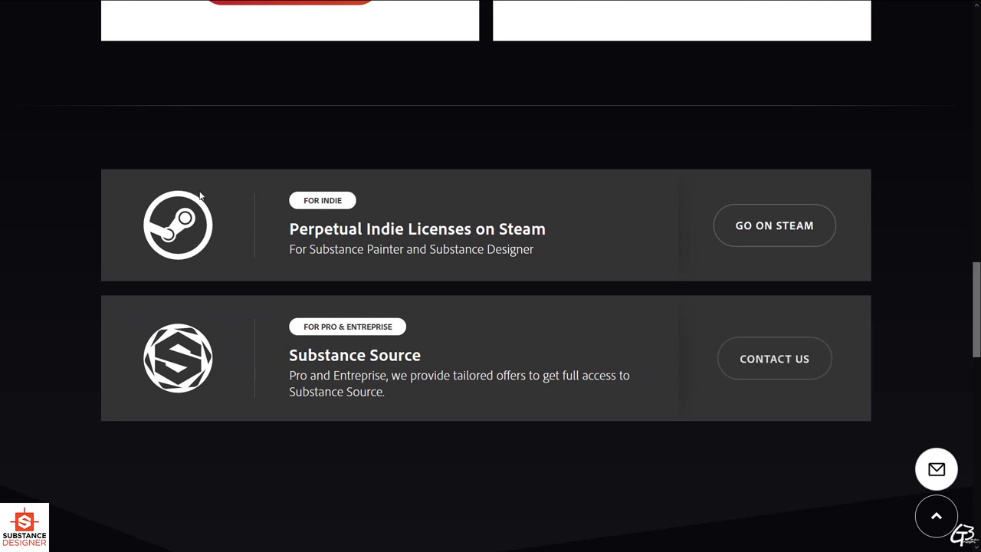
left_click_drag(300, 230, 567, 234)
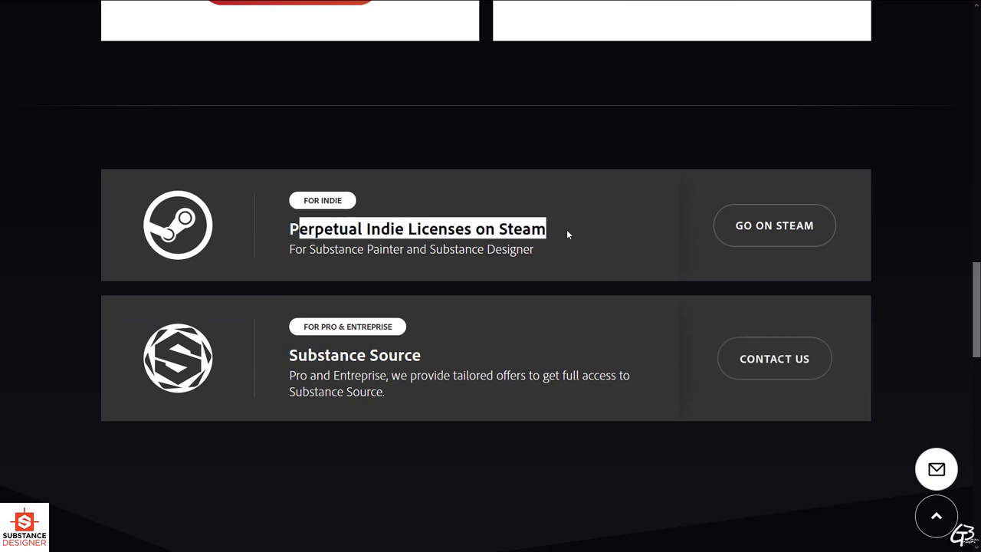
left_click(455, 228)
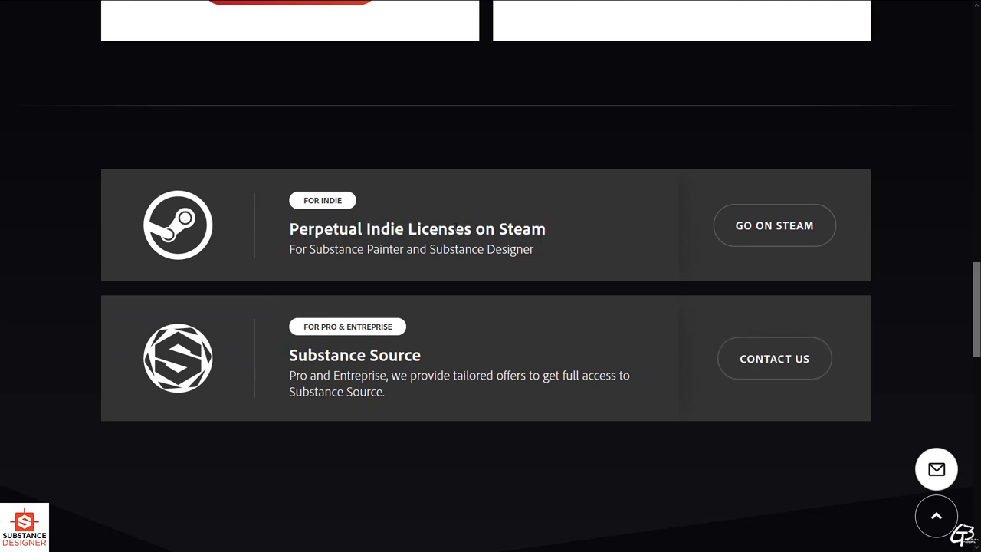
left_click(764, 227)
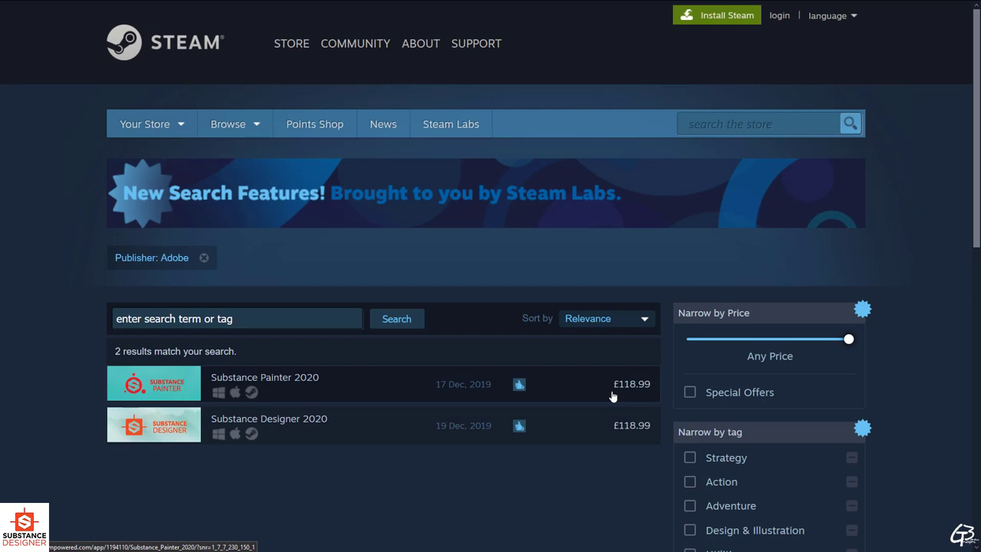
Look over the Substance Painter 2020 and Substance Designer 2020 listings on Steam
mouse_move(621, 432)
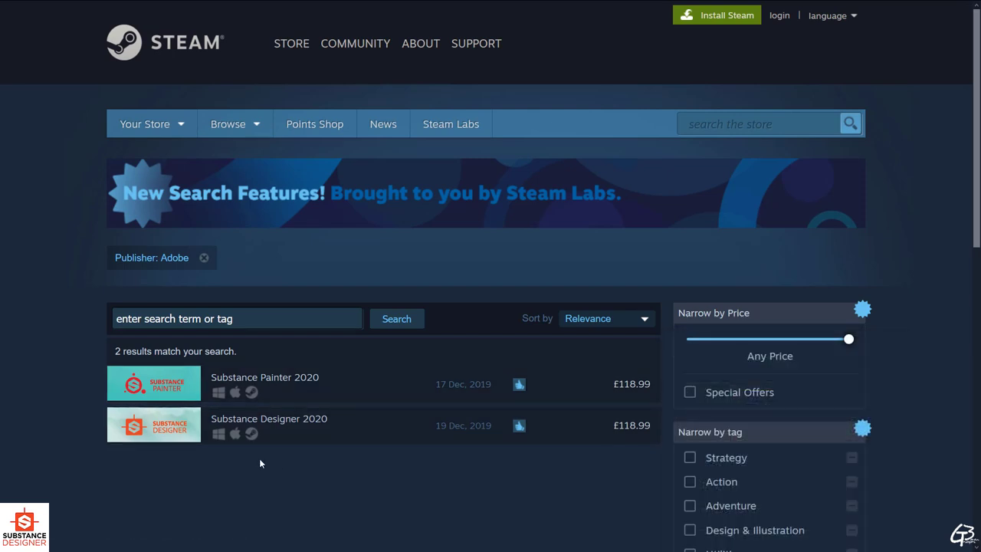
mouse_move(306, 432)
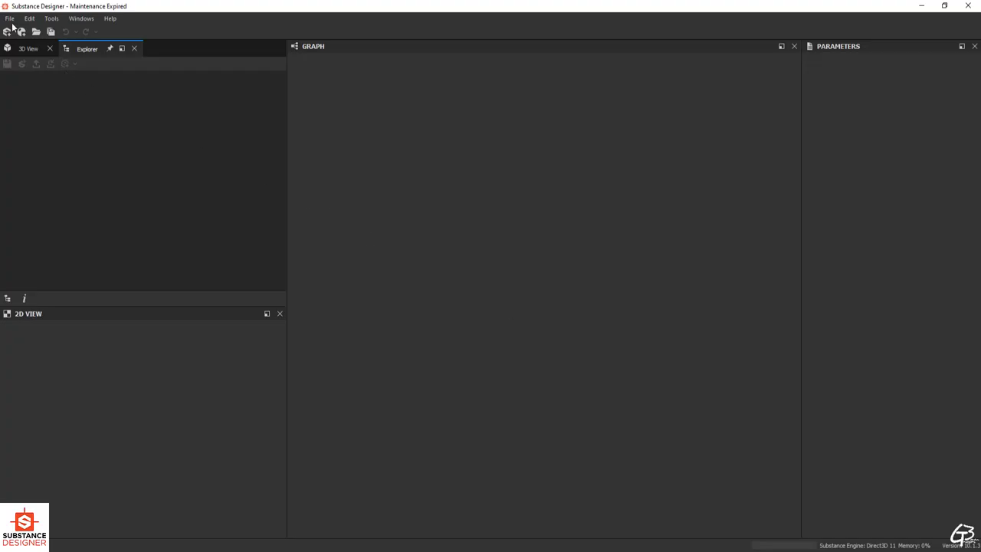
Create a new substance graph and expand New_Graph in the package to show its outputs
left_click(9, 18)
left_click(23, 33)
left_click(595, 394)
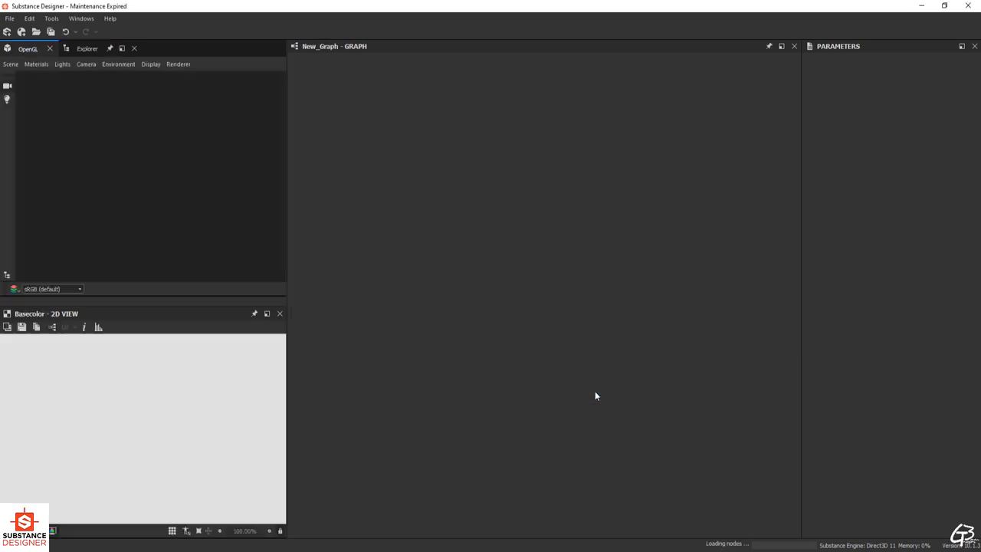
left_click(141, 51)
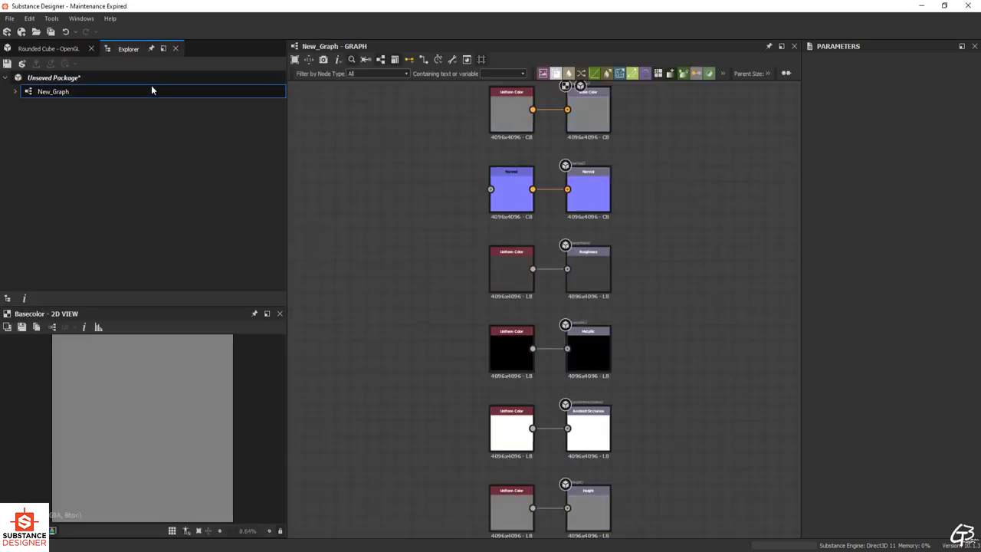
left_click(15, 91)
Import the rocks250_lp mesh into the package as a resource and bring up its actions
key("alt+Tab")
left_click(812, 290)
left_click_drag(814, 289, 46, 84)
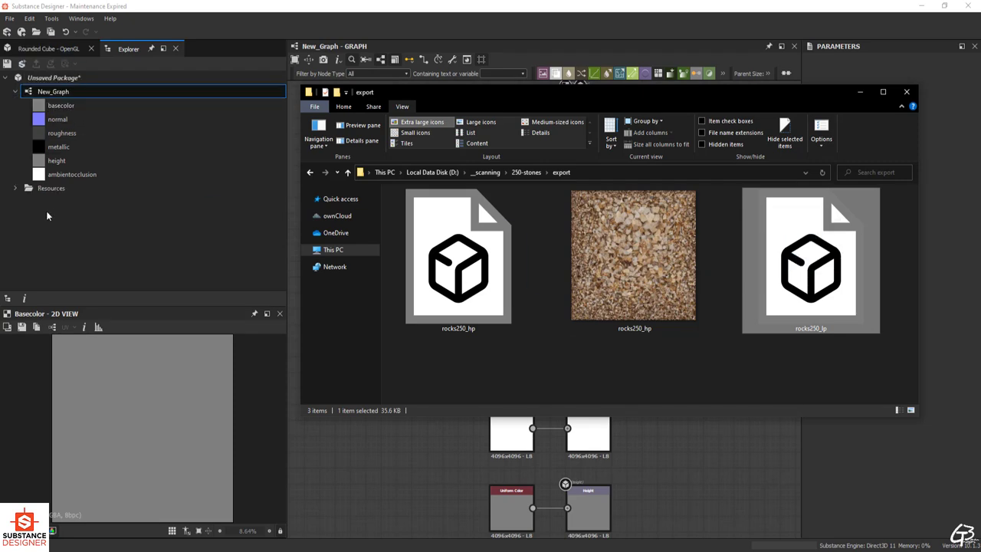
left_click(15, 188)
right_click(55, 202)
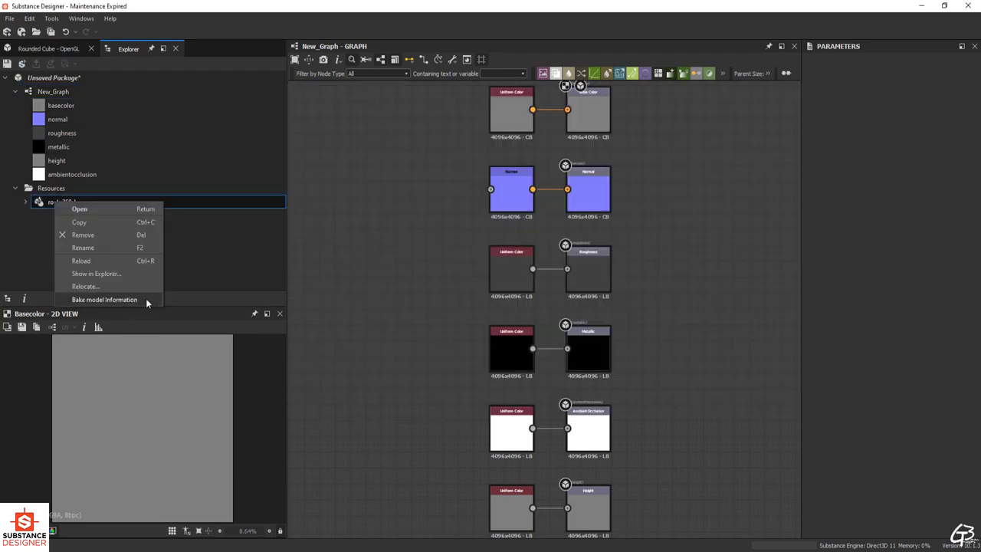
In Bake model Information, load rocks250_hp.fbx from the export folder as the high-definition mesh
left_click(146, 298)
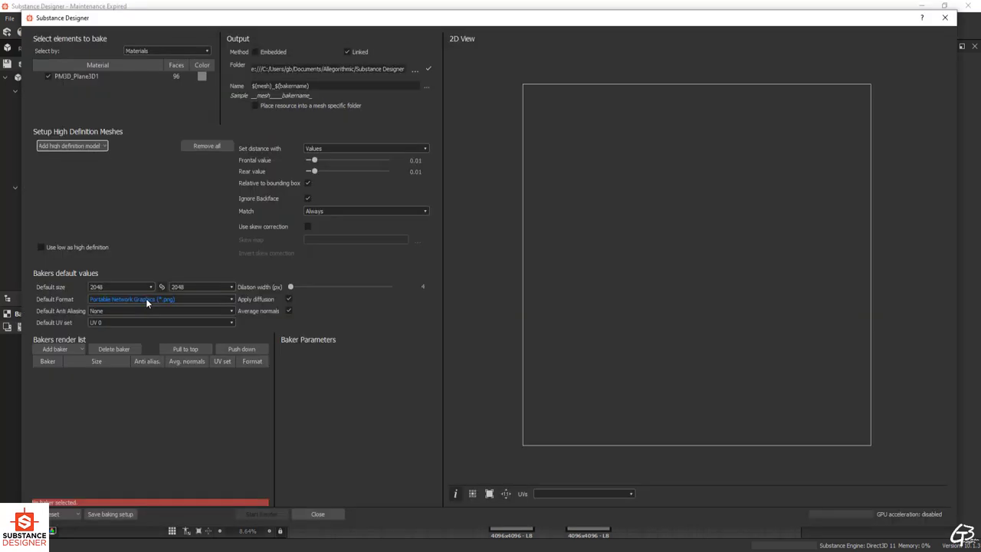
left_click(73, 145)
left_click(61, 159)
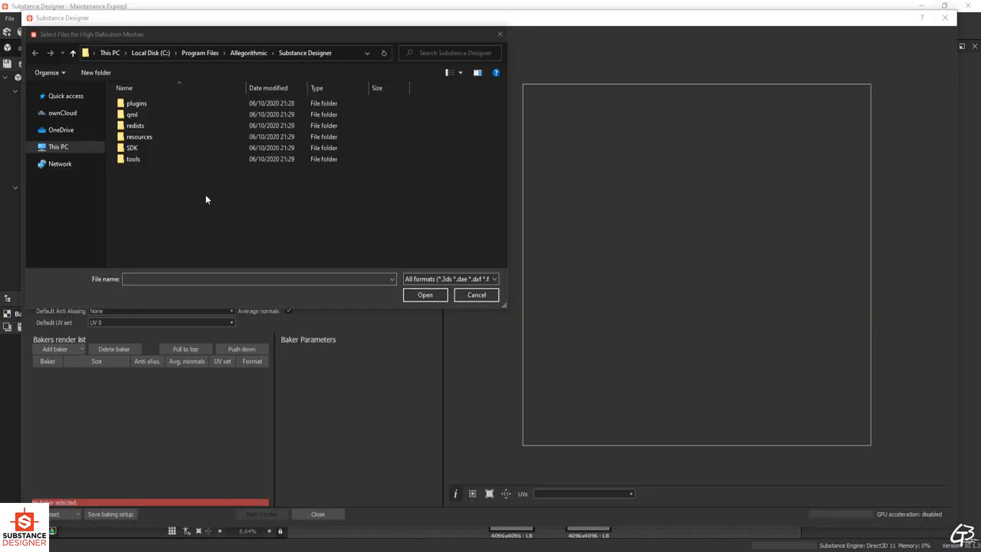
left_click(344, 56)
type("D:\\__scanning\\250-stones\\export")
key("Return")
left_click(141, 115)
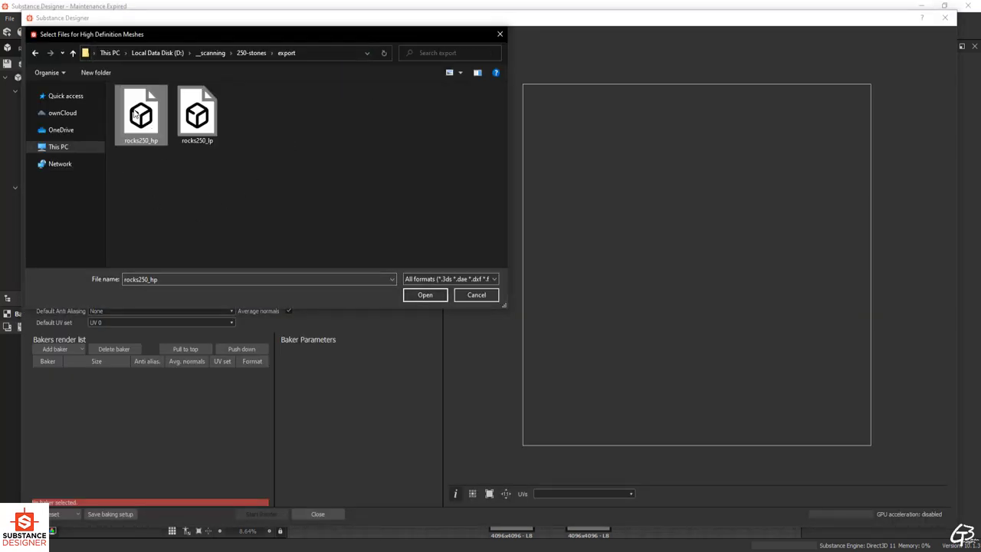
left_click(426, 295)
Set the default bake size to 4096 and default anti-aliasing to Subsampling 4x4
left_click(150, 286)
left_click(108, 344)
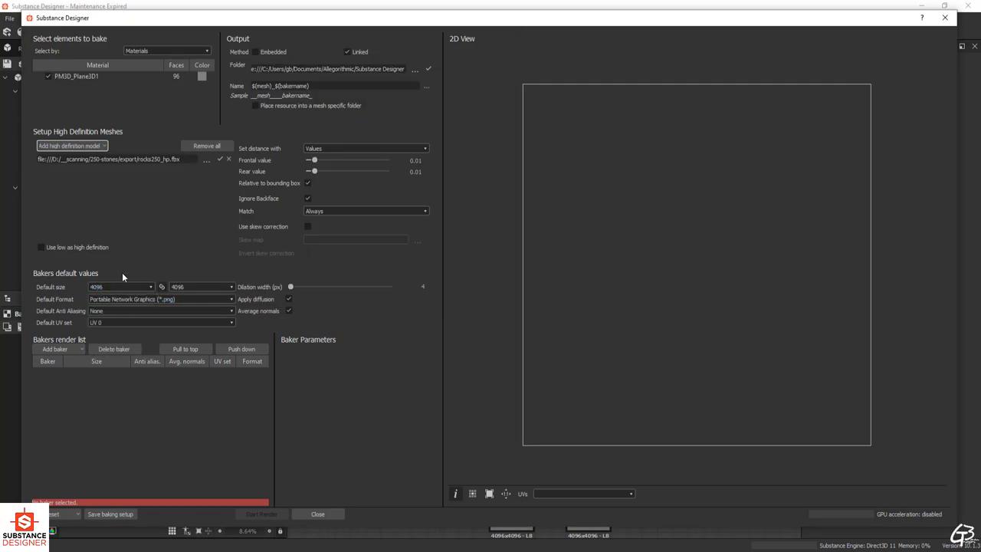
left_click(128, 311)
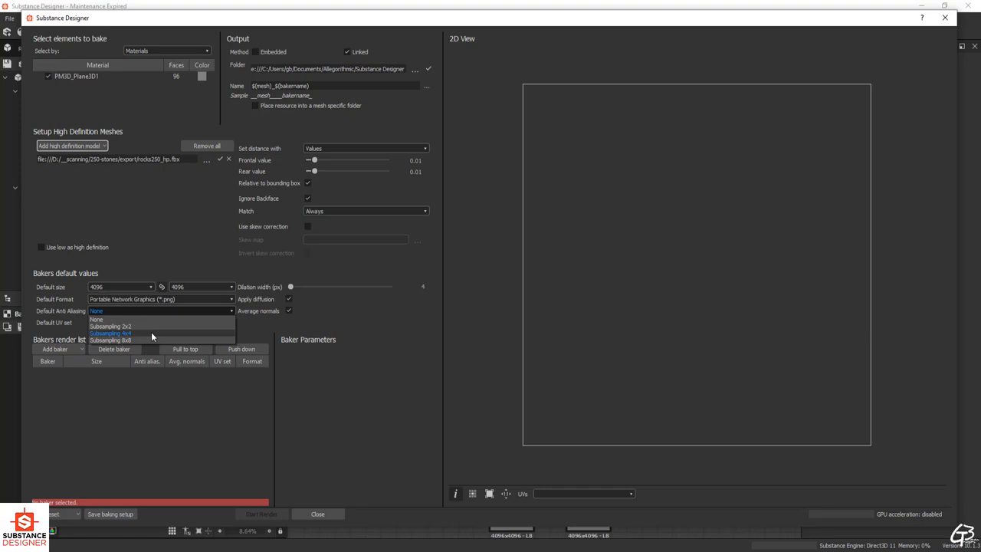
left_click(151, 332)
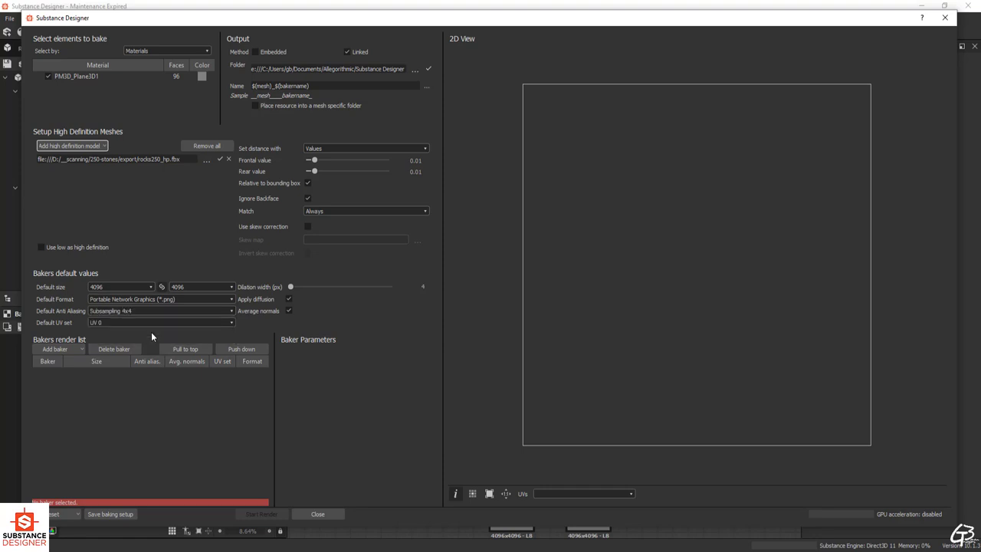
left_click(81, 351)
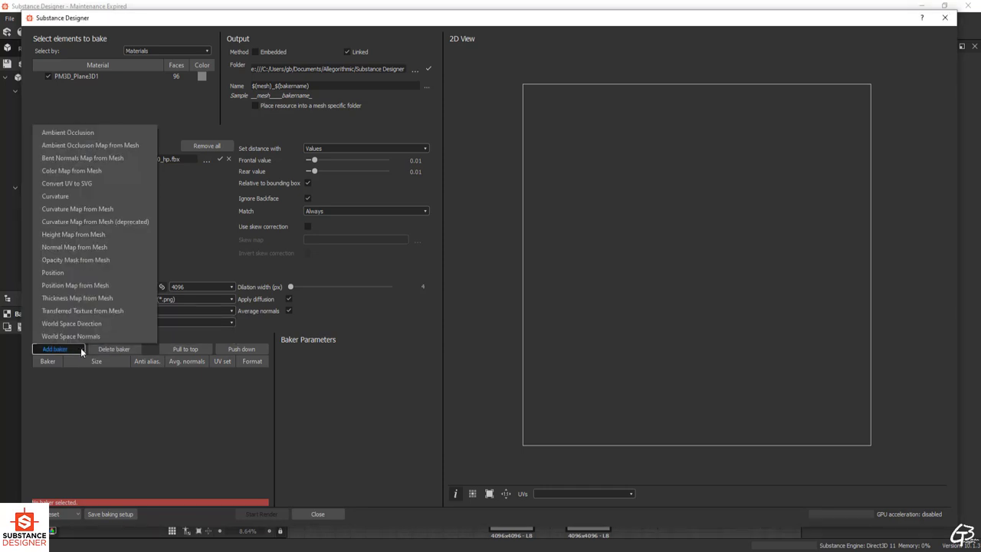
Add Ambient Occlusion, Height, Normal Map and Transferred Texture from Mesh bakers
left_click(63, 143)
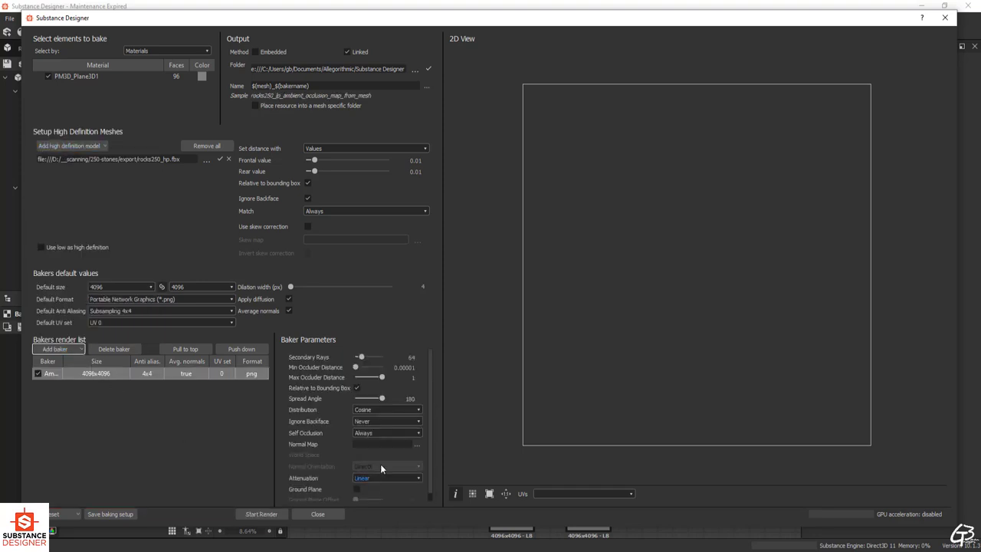
left_click(79, 348)
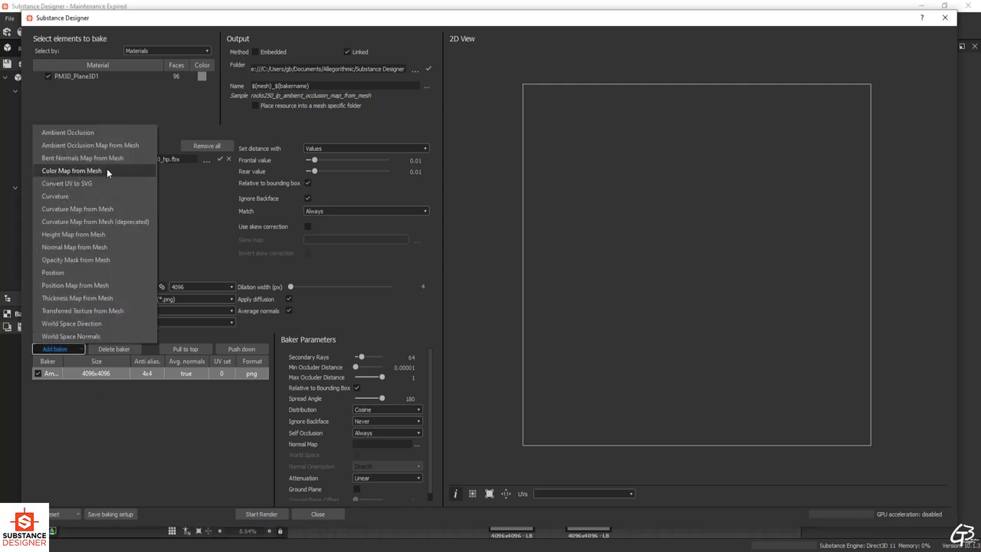
left_click(95, 235)
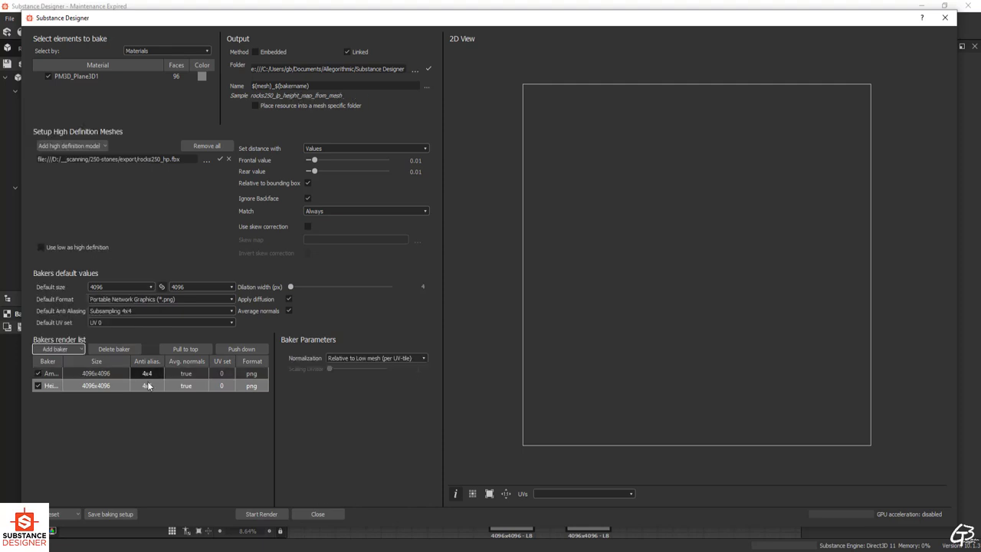
left_click(80, 348)
left_click(69, 247)
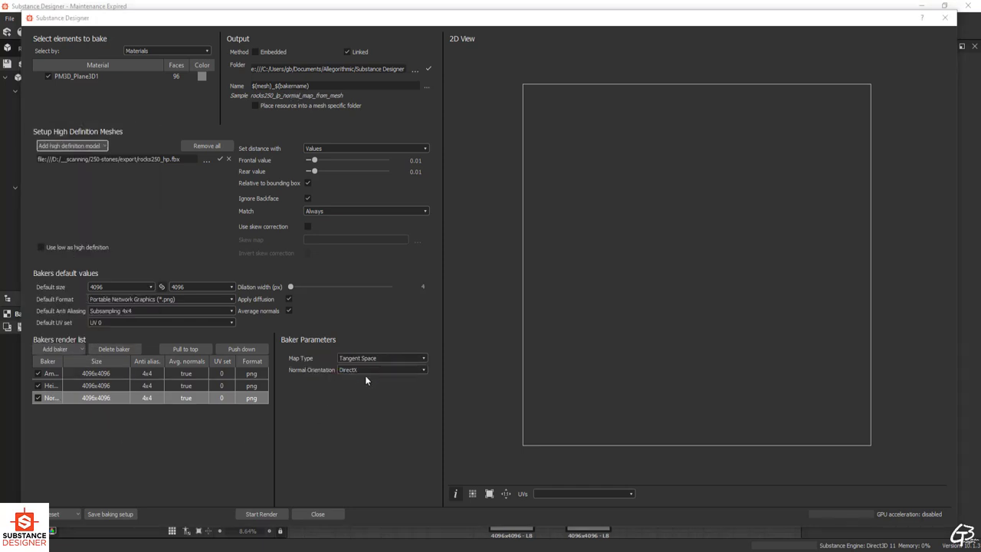
left_click(80, 349)
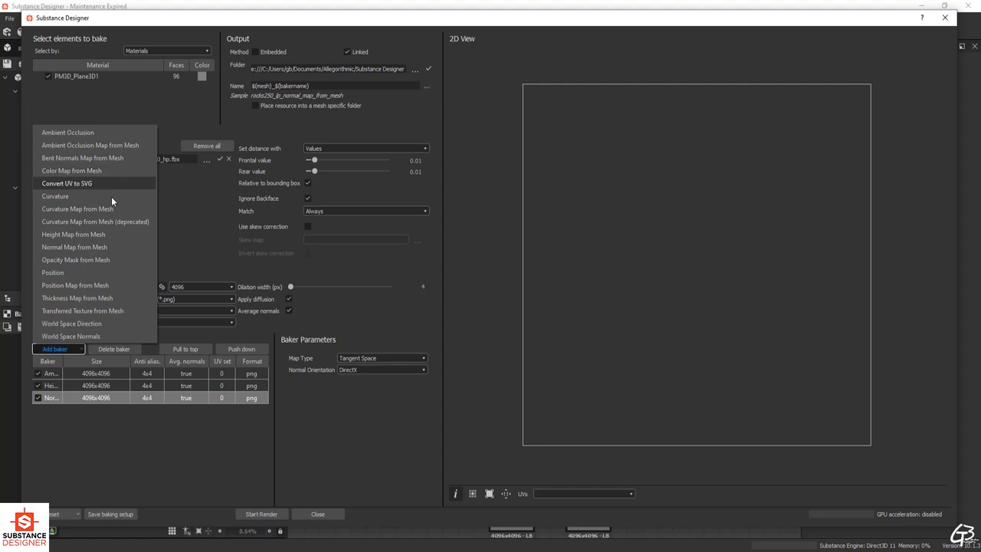
left_click(106, 310)
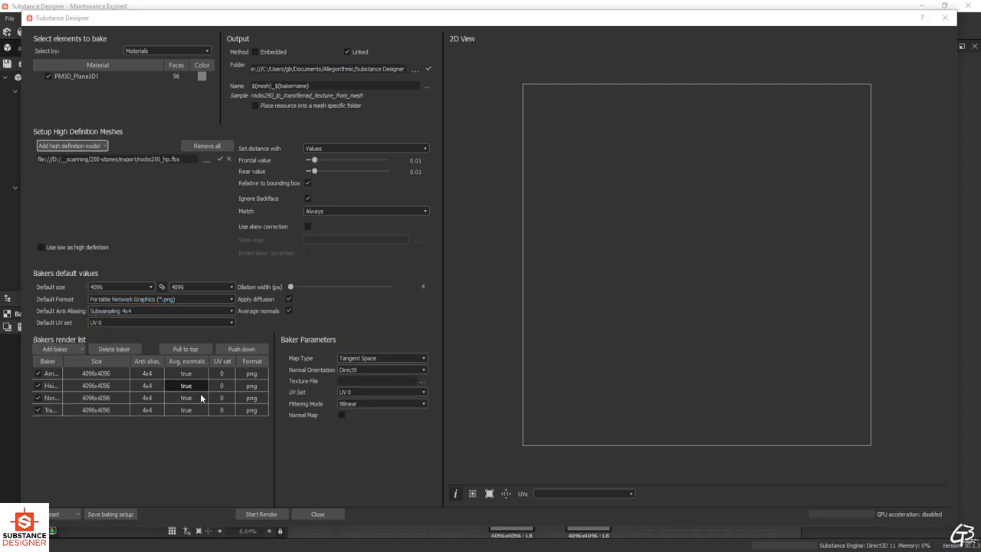
left_click(422, 381)
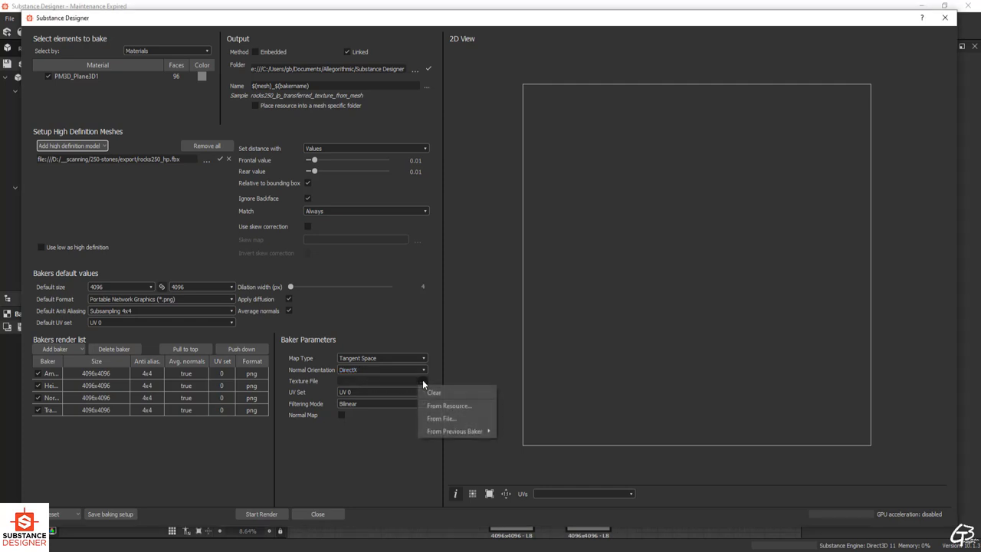
Load rocks250_hp.tif as the Transferred Texture baker's source texture file
left_click(481, 417)
left_click(440, 278)
scroll(444, 466, "down", 3)
left_click(422, 520)
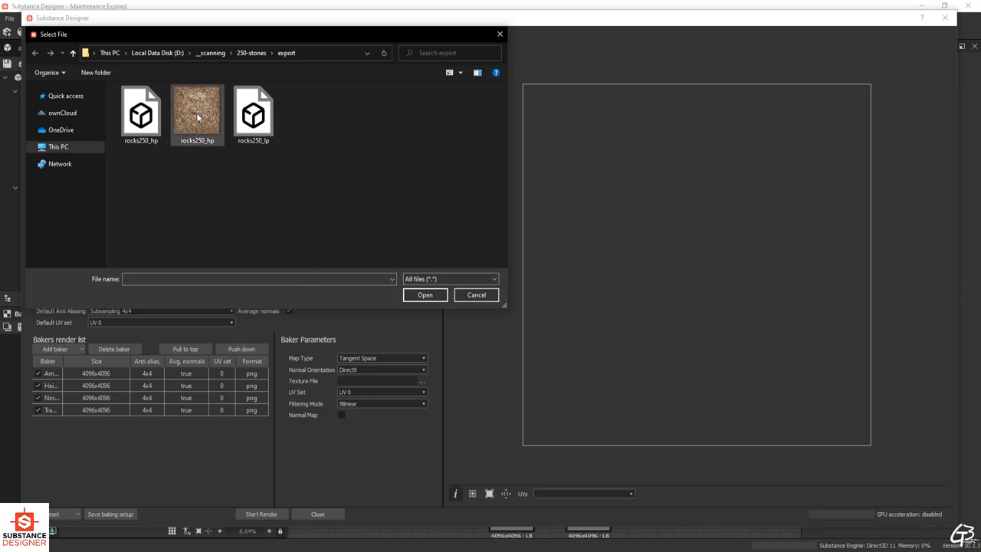
left_click(198, 116)
left_click(424, 295)
Set the bake output folder to a new SubstanceDesigner folder inside 250-stones/bake
left_click(412, 69)
left_click(252, 52)
double_click(140, 111)
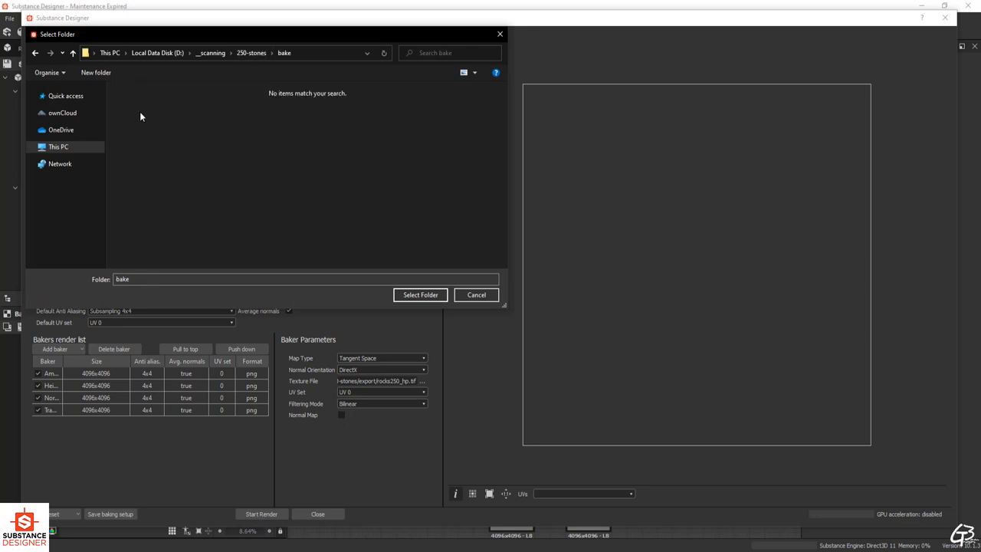
right_click(182, 142)
mouse_move(217, 266)
left_click(324, 265)
type("SubstanceDesi")
key("Return")
key("Return")
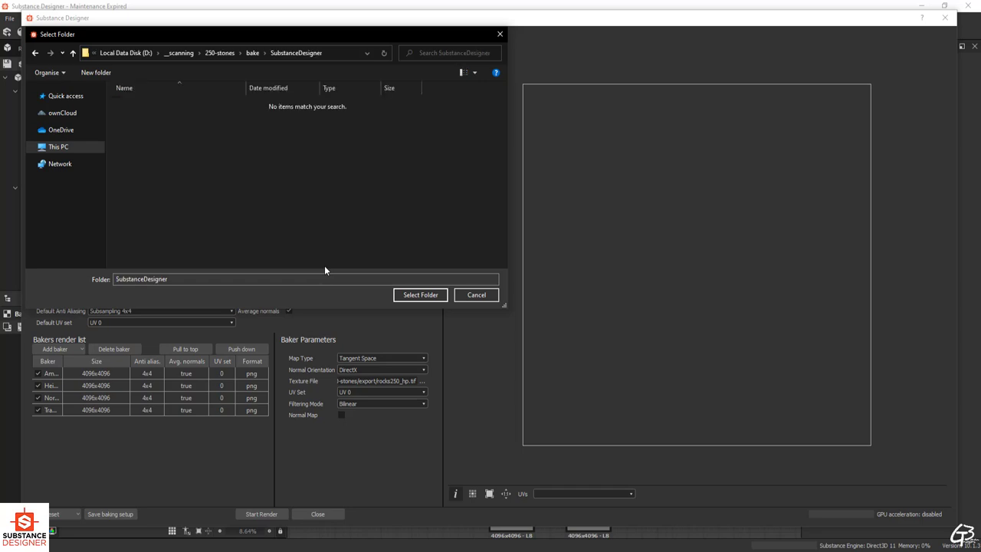
left_click(405, 294)
Name the bakes substancedesigner_$(bakername) and raise Frontal and Rear distances to 0.1
type("substance")
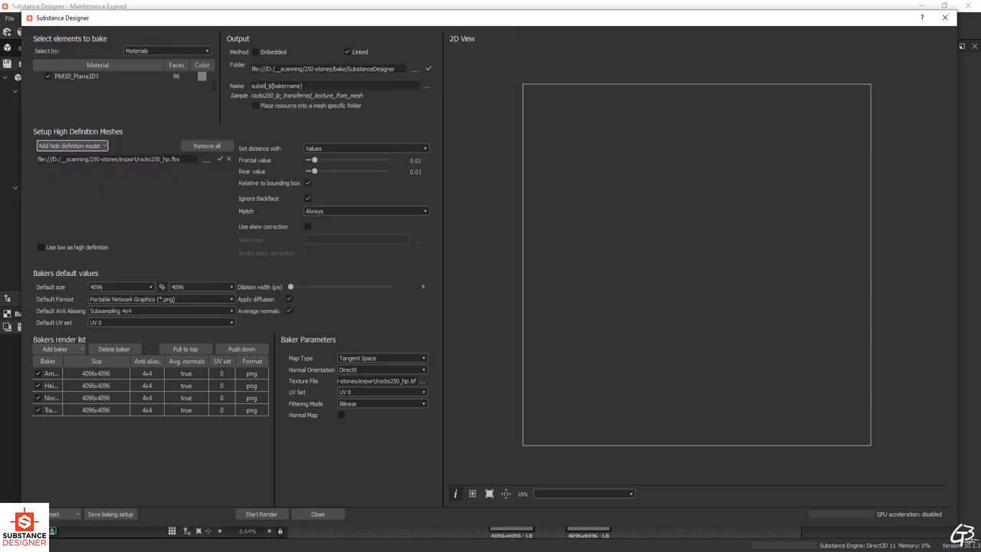
type("designer")
left_click_drag(314, 160, 389, 161)
left_click_drag(314, 171, 413, 175)
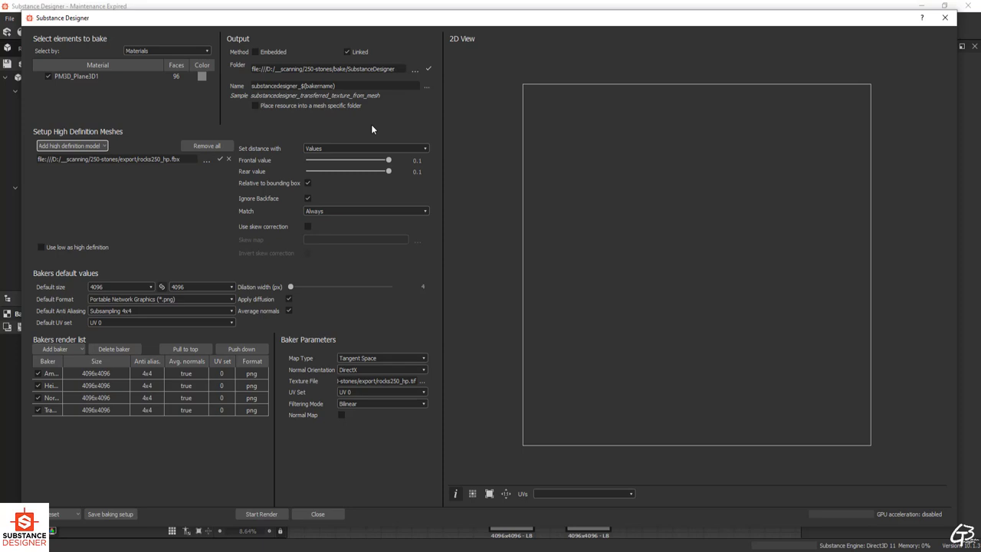
Enter the Frontal distance directly as 0.1 and confirm it for the bake
double_click(416, 160)
key("Return")
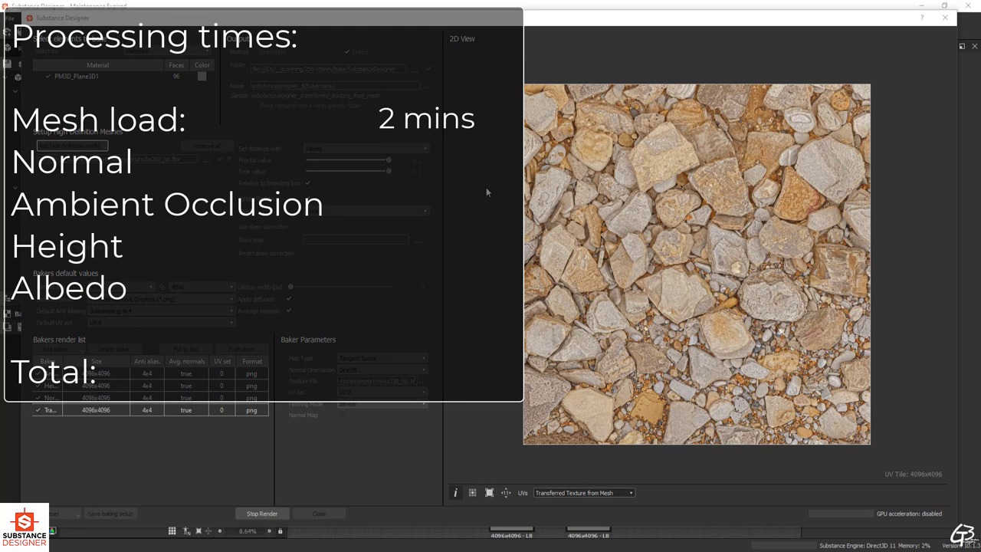
Preview the Ambient Occlusion and Height Map bakes in the 2D view
left_click(605, 494)
left_click(597, 502)
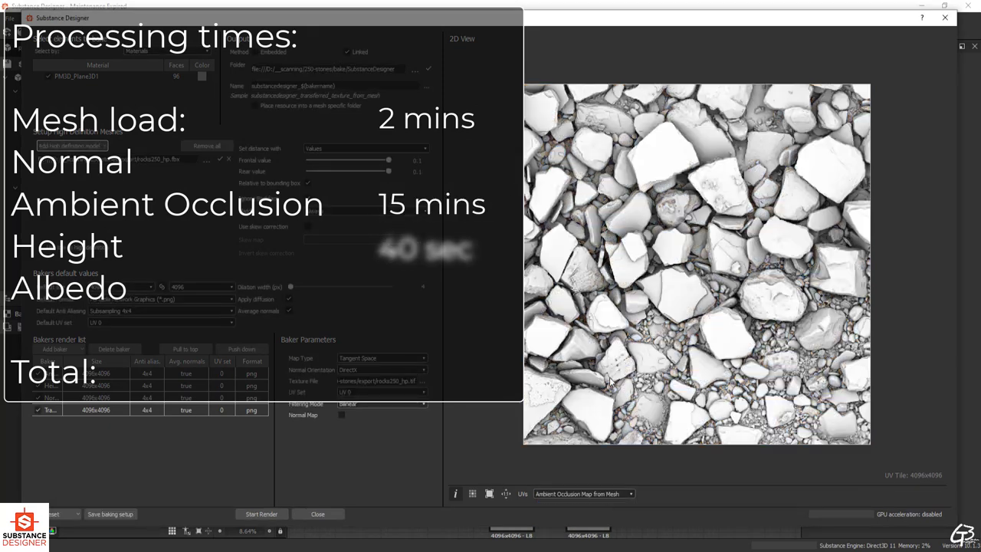
left_click(603, 493)
left_click(574, 508)
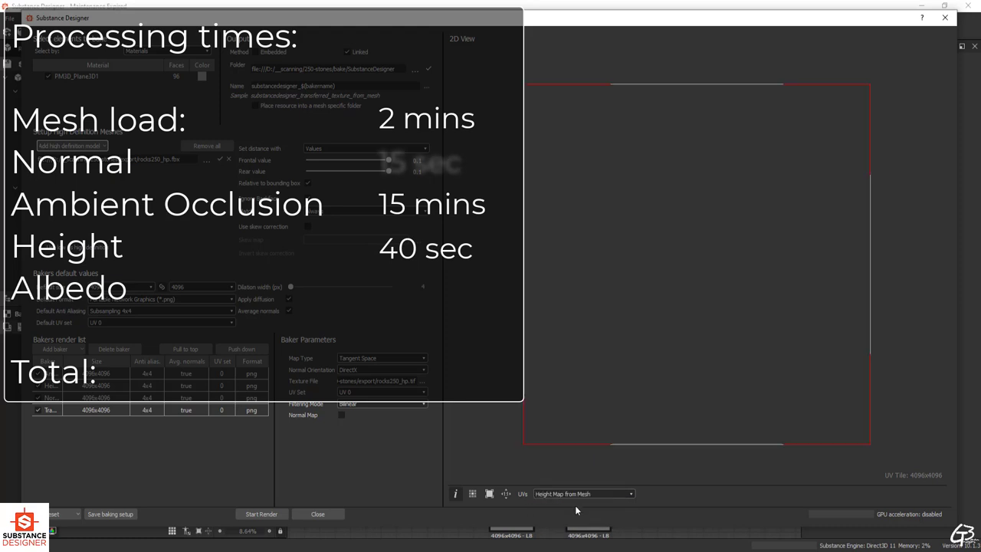
scroll(698, 282, "up", 5)
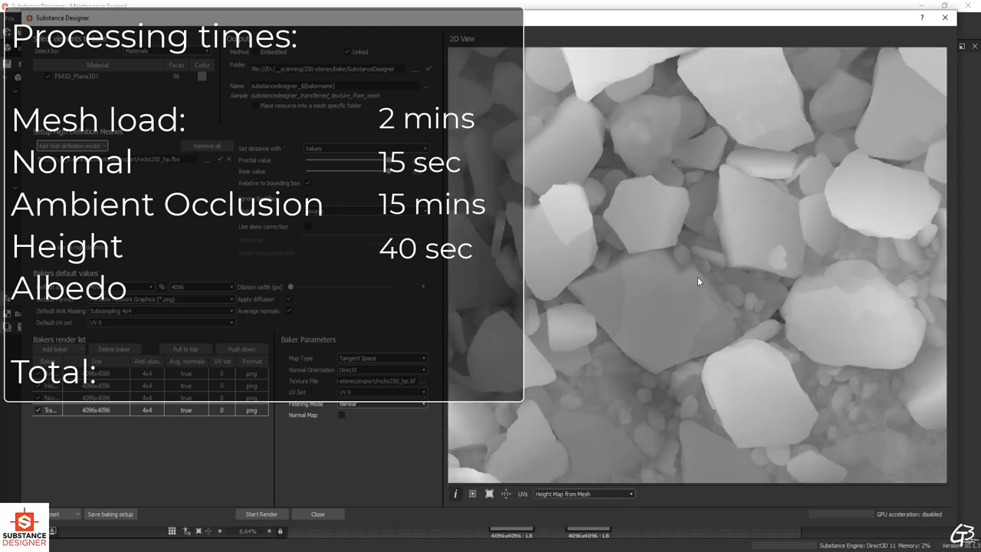
scroll(697, 282, "down", 6)
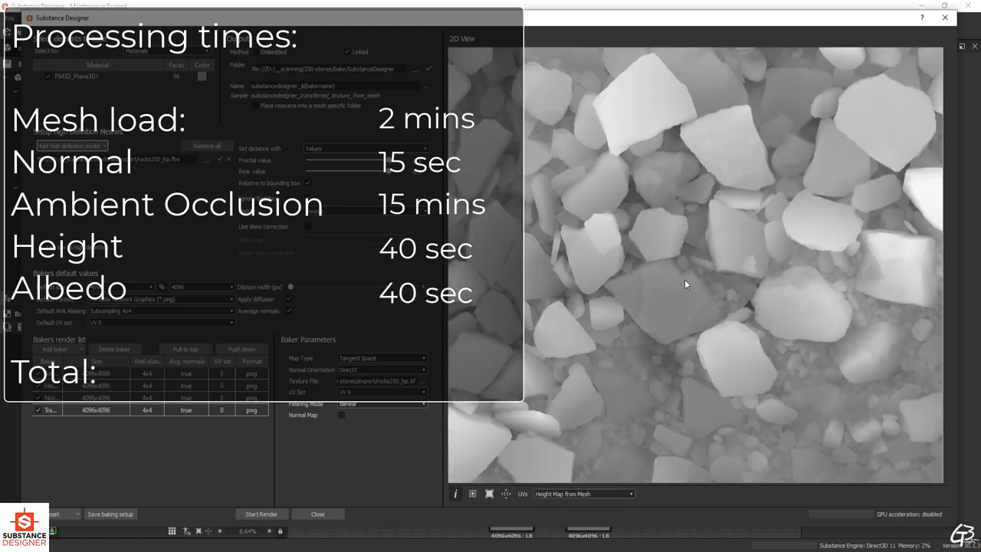
Preview the transferred albedo texture bake, zooming in to inspect it
left_click(605, 493)
left_click(576, 518)
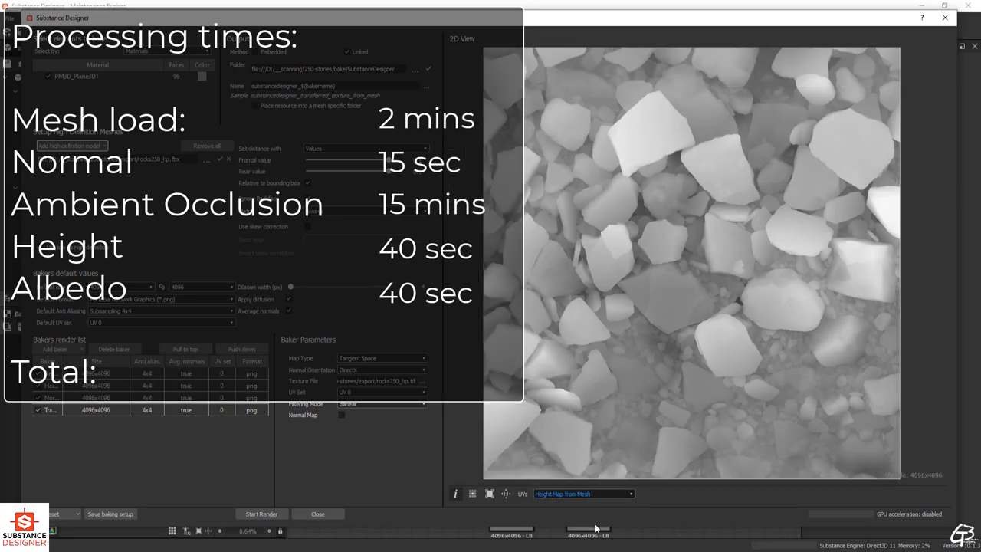
scroll(608, 310, "up", 5)
scroll(602, 229, "down", 2)
scroll(599, 216, "down", 5)
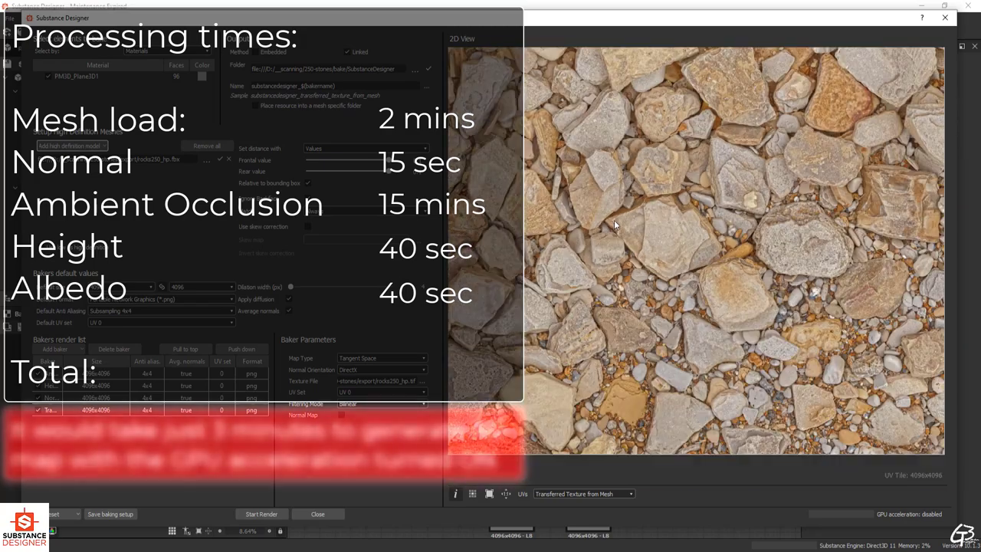
scroll(646, 239, "down", 1)
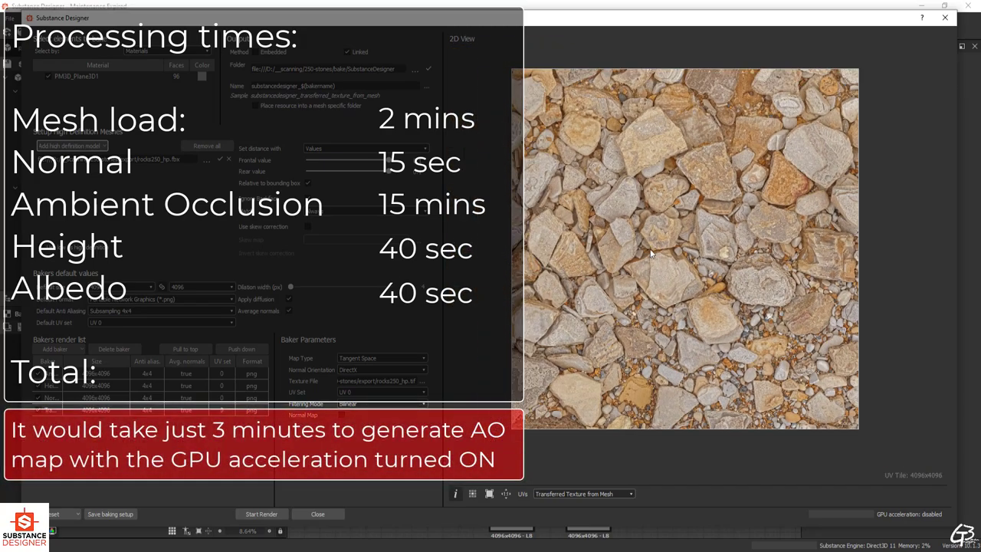
left_click(595, 494)
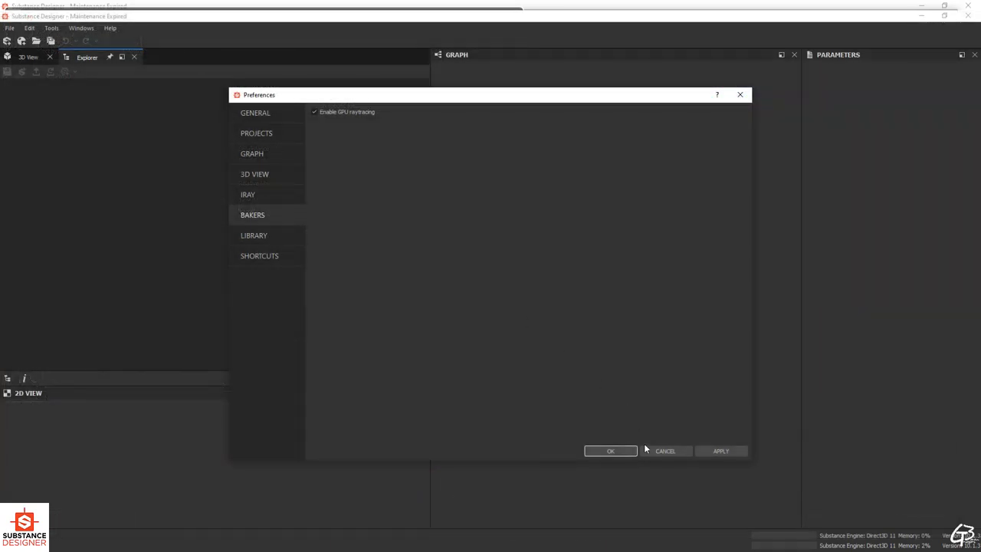
left_click(618, 451)
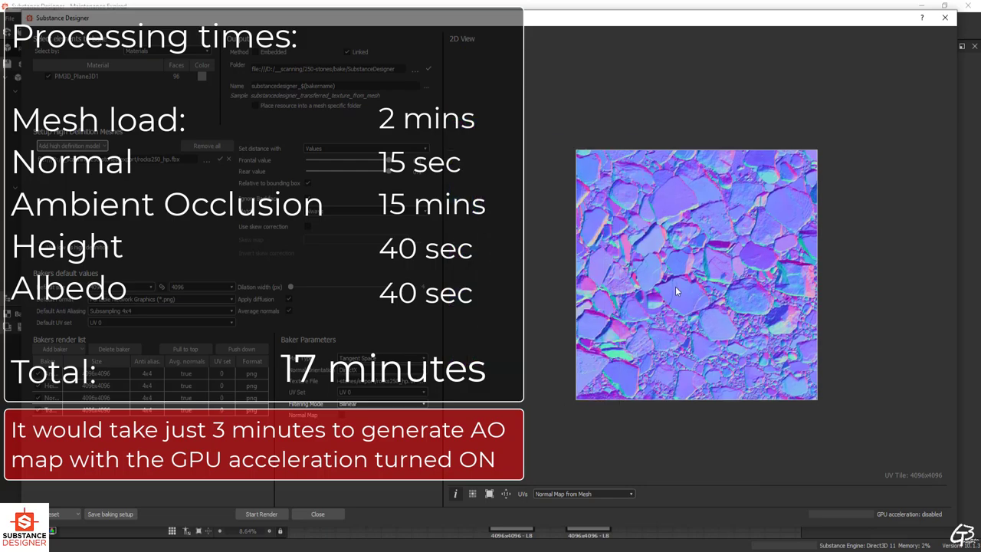
Return to the Ambient Occlusion bake and zoom in and out to inspect it
scroll(671, 286, "up", 5)
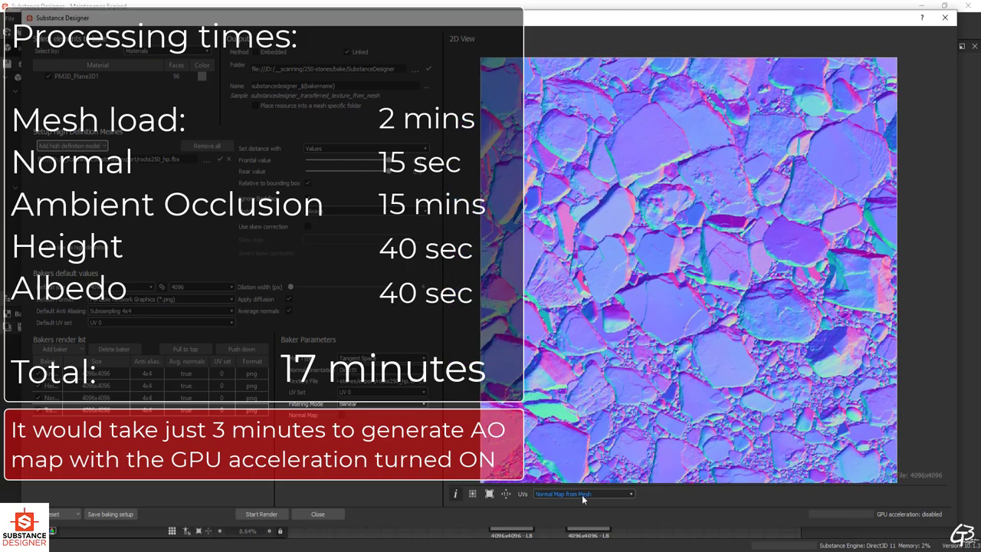
left_click(582, 494)
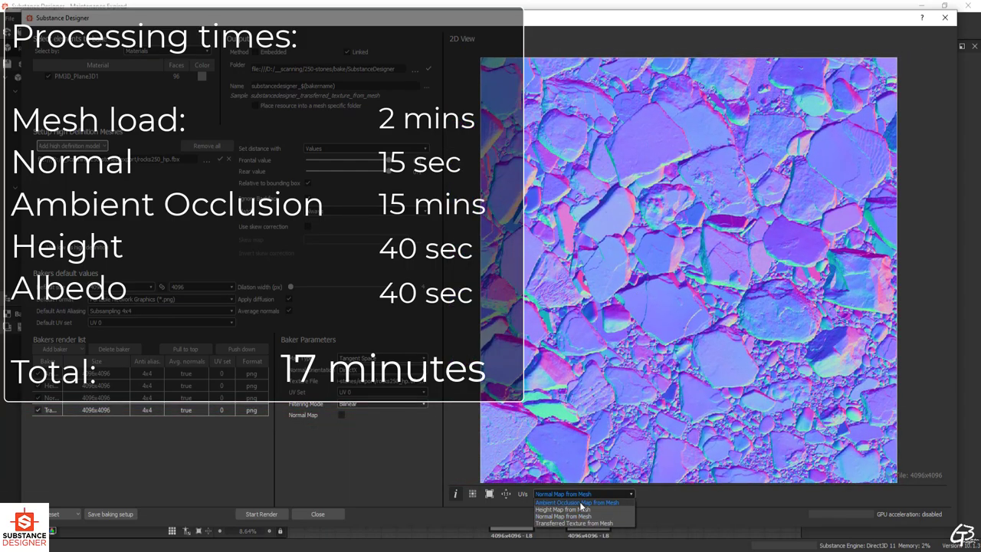
left_click(583, 507)
scroll(636, 394, "up", 6)
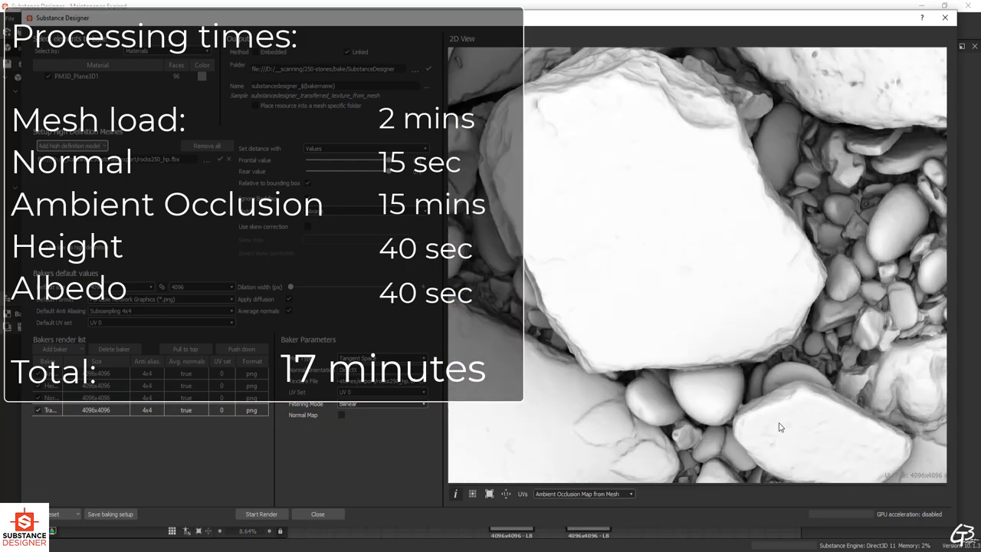
scroll(779, 417, "down", 6)
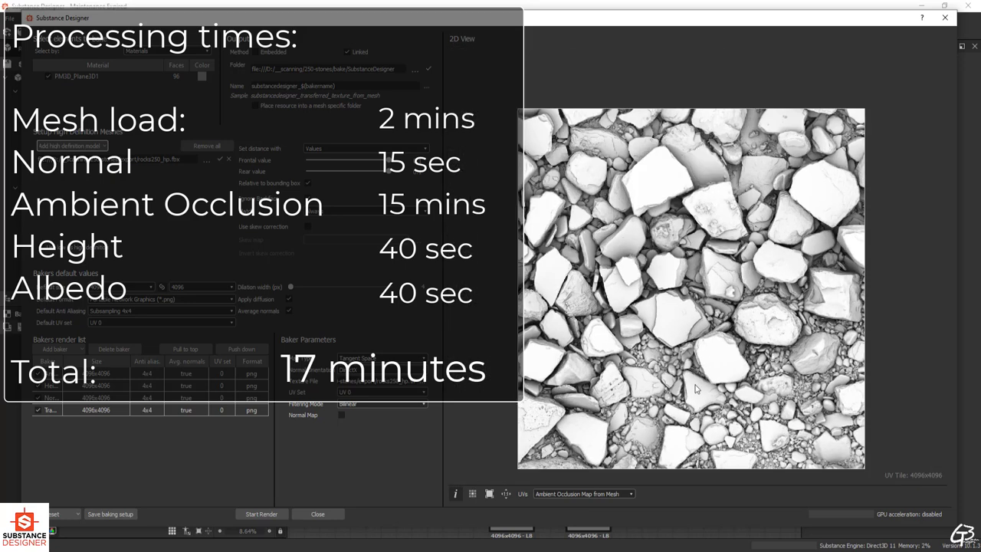
scroll(684, 386, "up", 2)
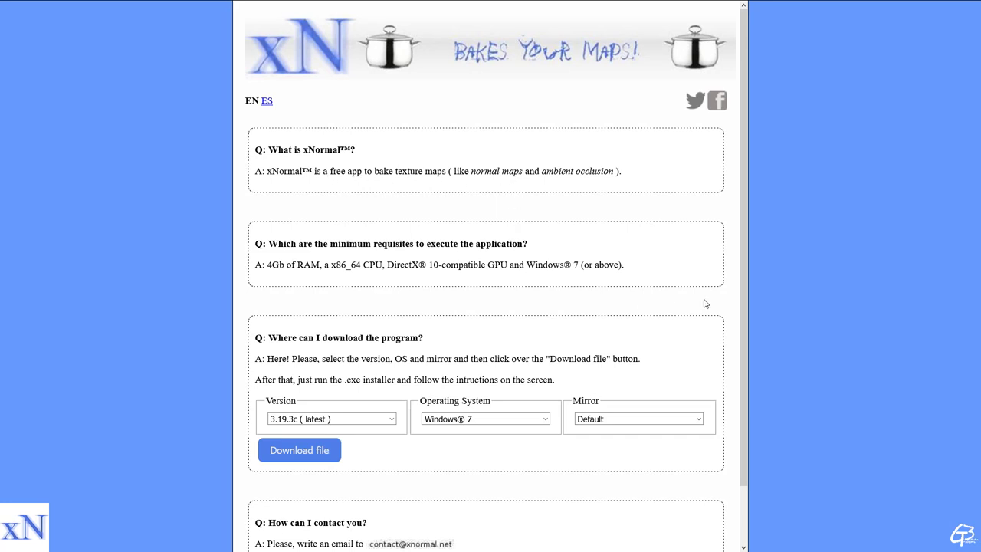
Select xNormal version 3.19.3c (latest) on the xnormal.net download page
scroll(747, 264, "down", 1)
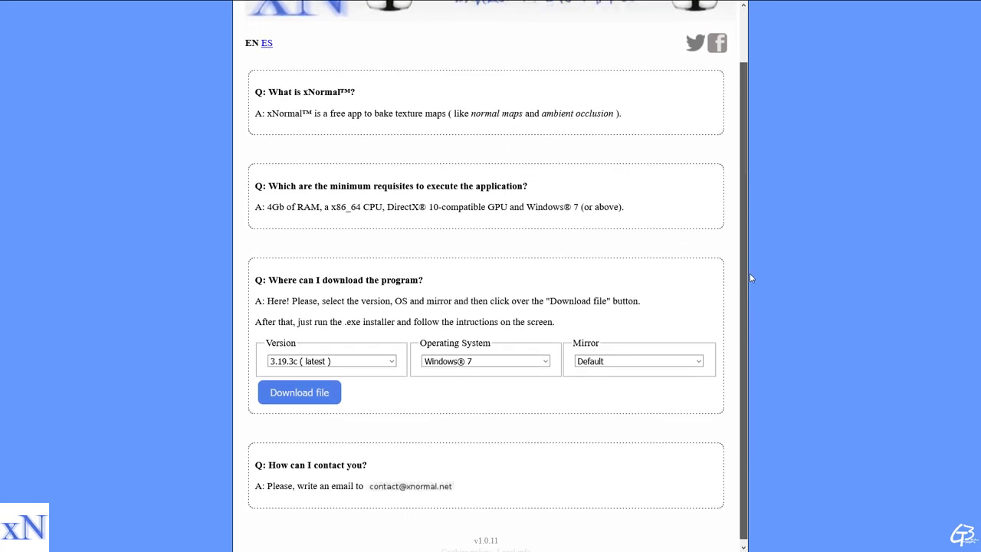
scroll(757, 287, "up", 1)
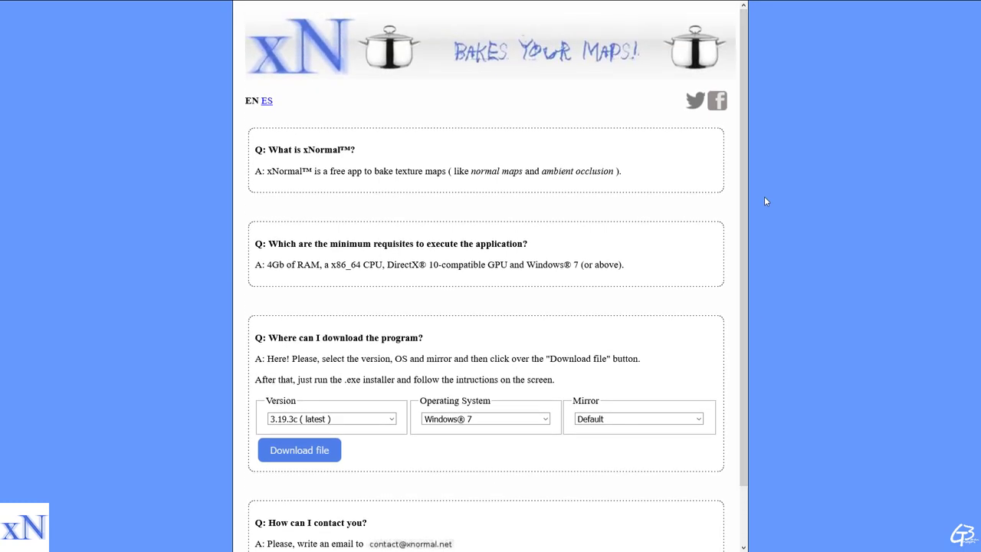
left_click(392, 419)
left_click(360, 432)
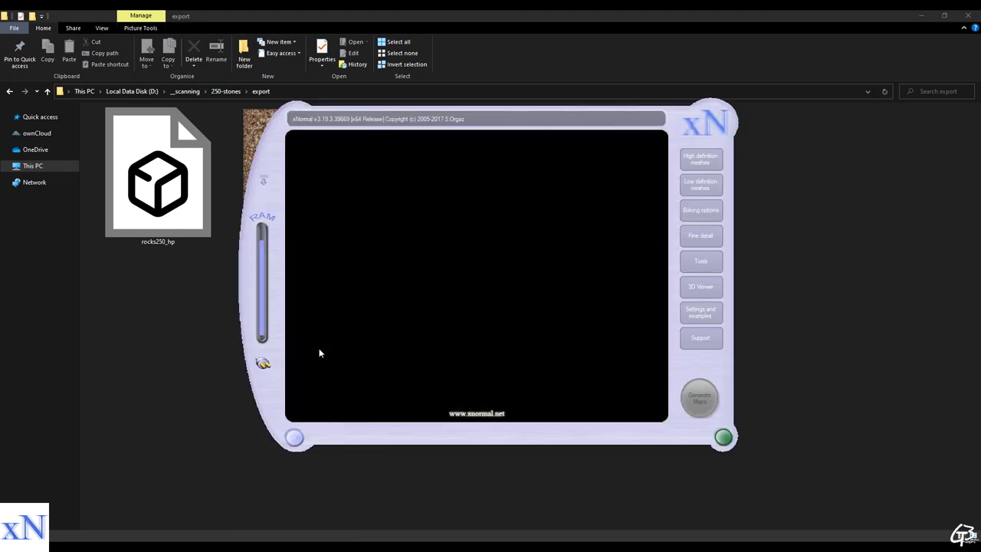
Add rocks250_hp.fbx to the High definition meshes list
left_click(698, 160)
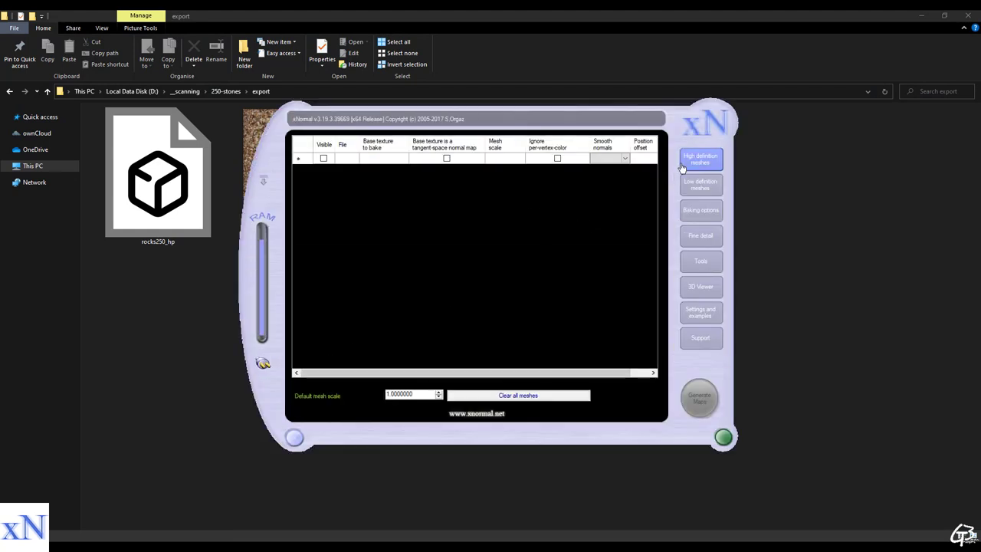
right_click(377, 166)
left_click(387, 165)
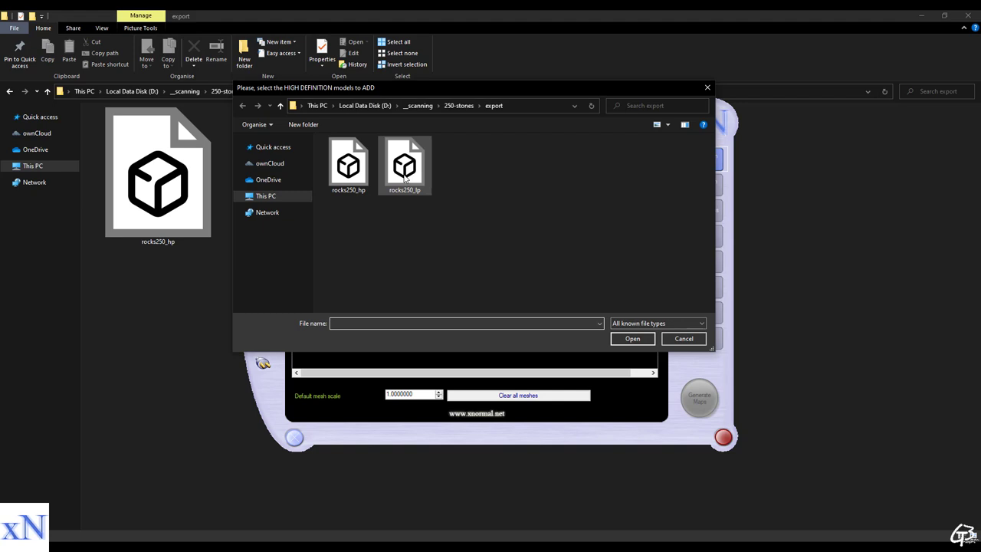
left_click(347, 169)
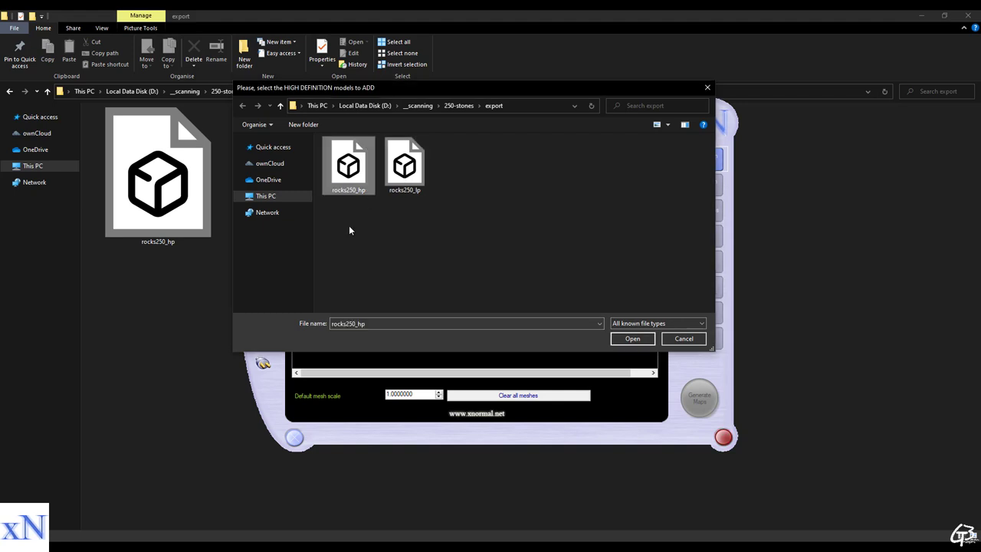
left_click(632, 338)
left_click_drag(484, 373, 494, 372)
Assign rocks250_hp.tif as the high-poly mesh's base texture to bake
right_click(465, 158)
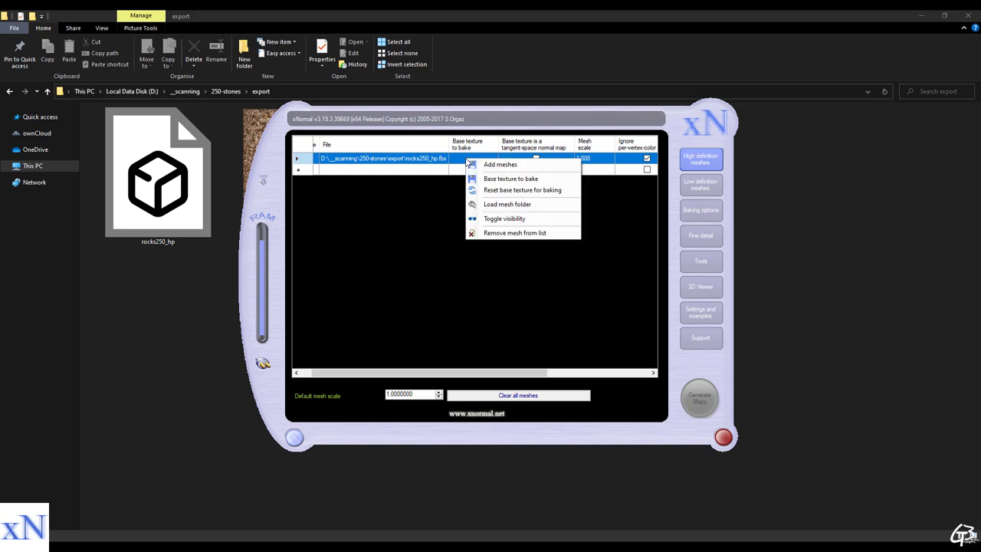
left_click(502, 179)
left_click(348, 164)
left_click(631, 339)
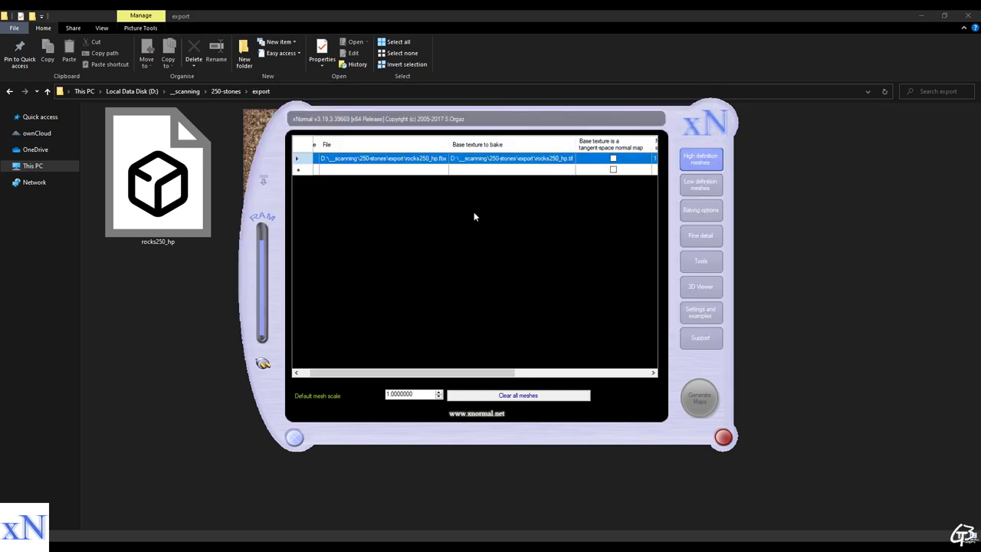
left_click_drag(429, 372, 608, 384)
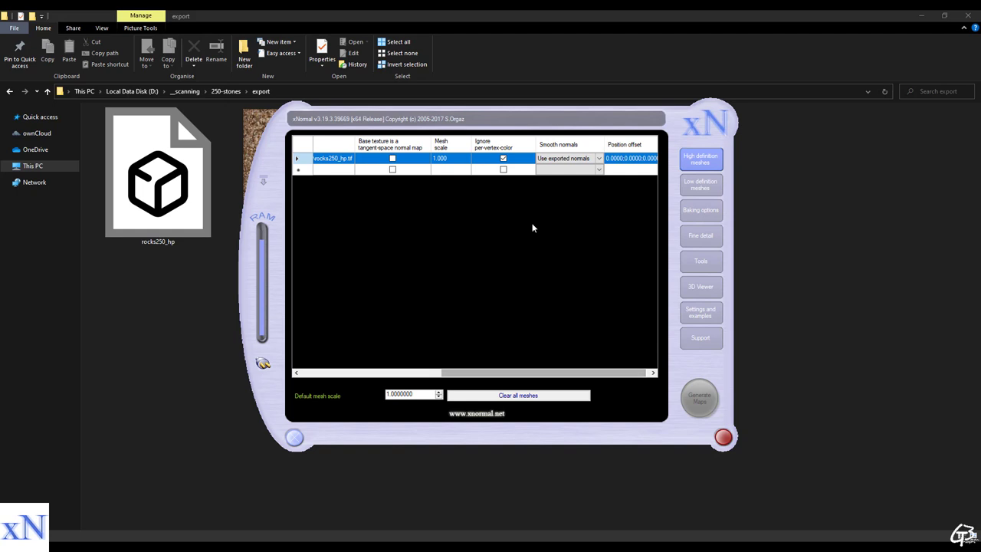
left_click(502, 373)
left_click_drag(502, 376, 412, 375)
Add rocks250_lp as the low definition mesh
left_click(697, 188)
right_click(388, 165)
left_click(406, 164)
left_click(409, 188)
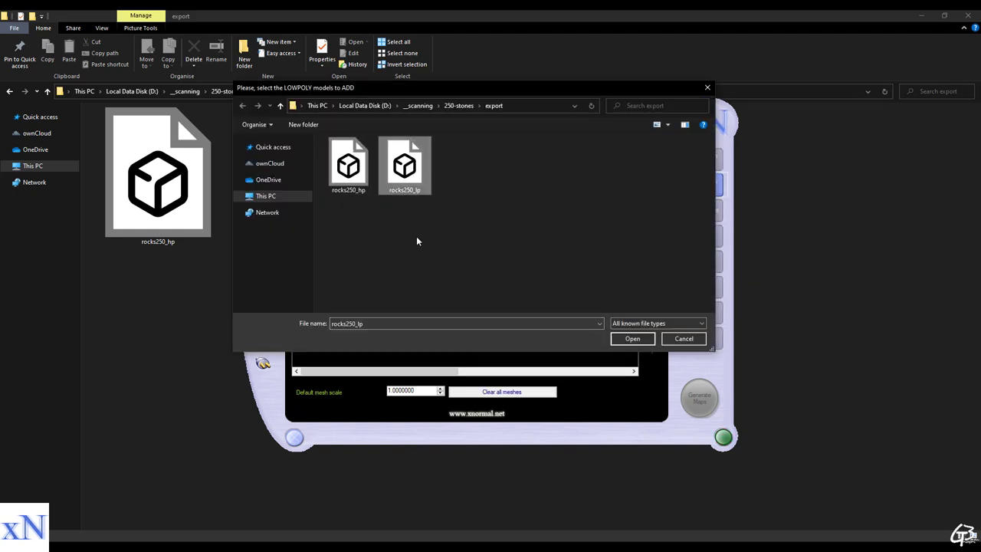
Load rocks250_lp as the low-poly mesh and create a new XNormal folder under 250-stones\bake
left_click(630, 338)
left_click(699, 211)
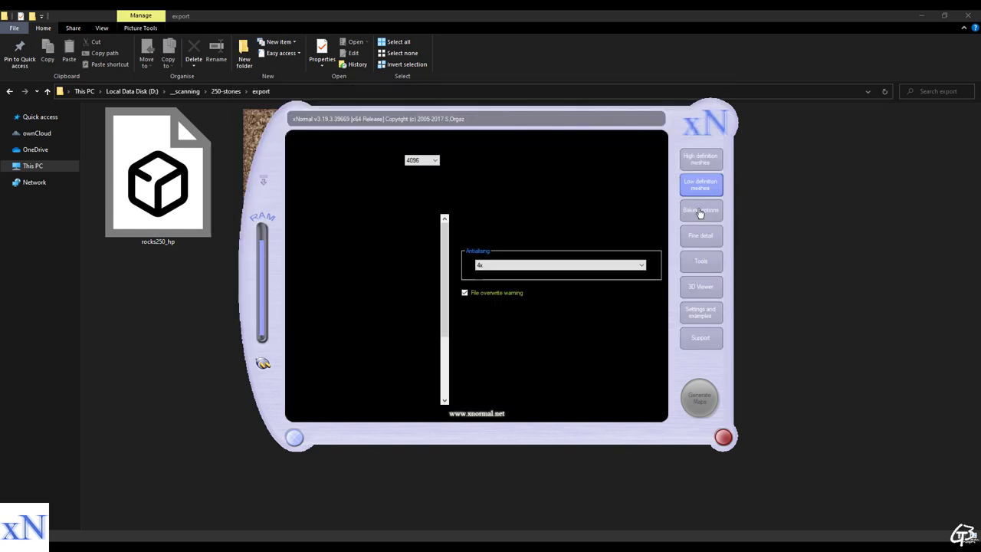
left_click(651, 143)
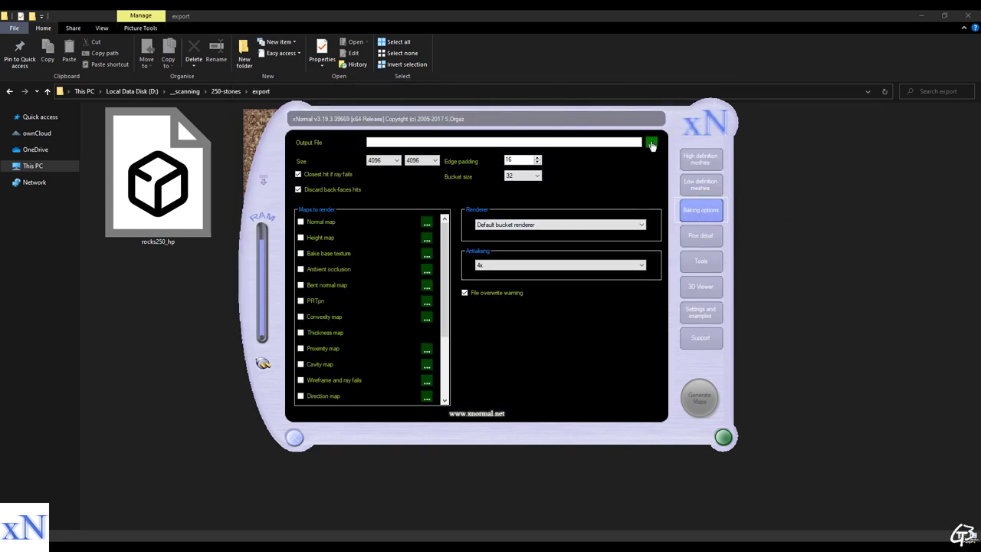
left_click(458, 105)
double_click(346, 164)
right_click(419, 224)
mouse_move(493, 344)
left_click(577, 345)
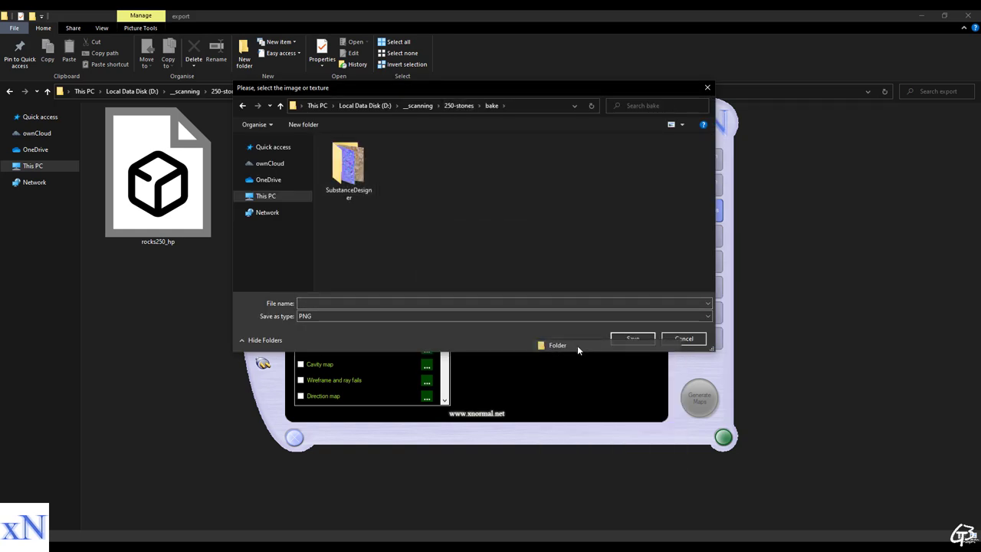
type("XNormal")
key("Return")
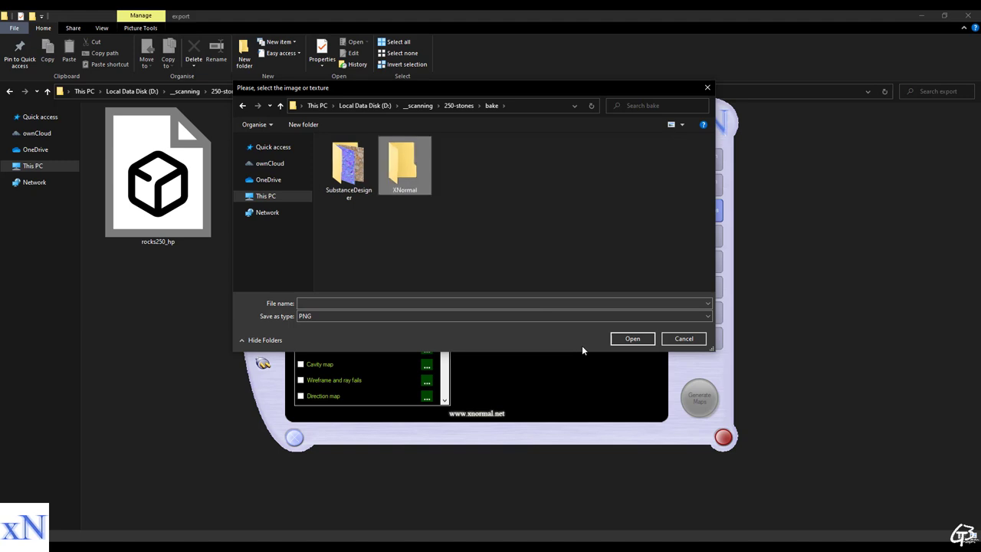
double_click(383, 163)
Save the output as XNormal.png, keeping 4096 width and 4x antialiasing
left_click(341, 303)
type("XNormal")
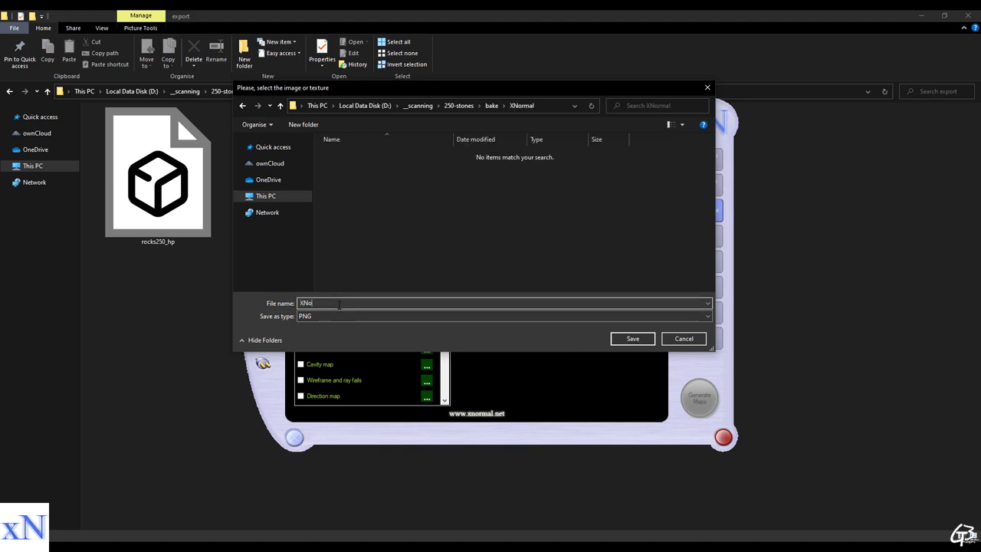
left_click(634, 337)
left_click(396, 161)
left_click(397, 162)
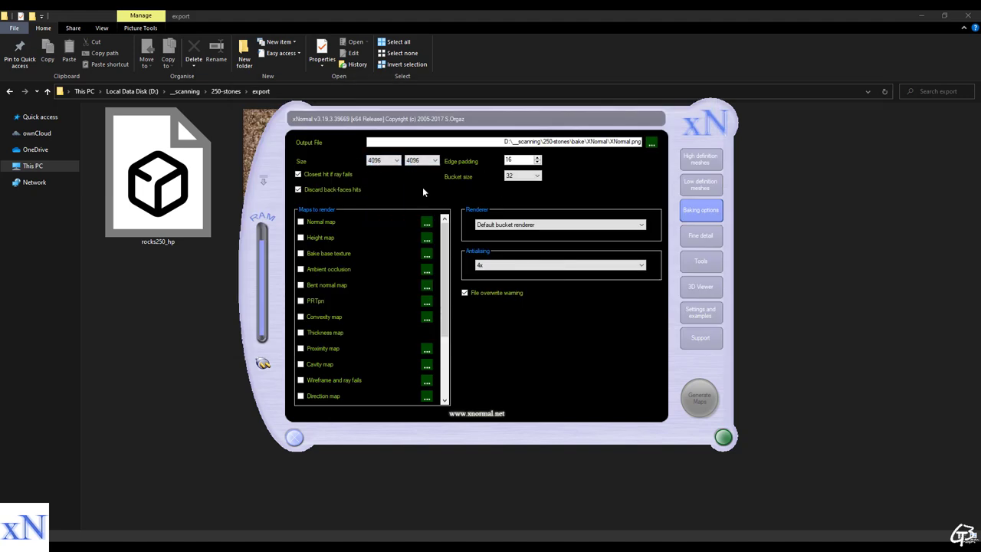
left_click(642, 266)
left_click(642, 266)
Keep the default bucket renderer and enable the normal map with green swizzle left at Y-
left_click(641, 225)
left_click(642, 225)
left_click(306, 223)
left_click(427, 222)
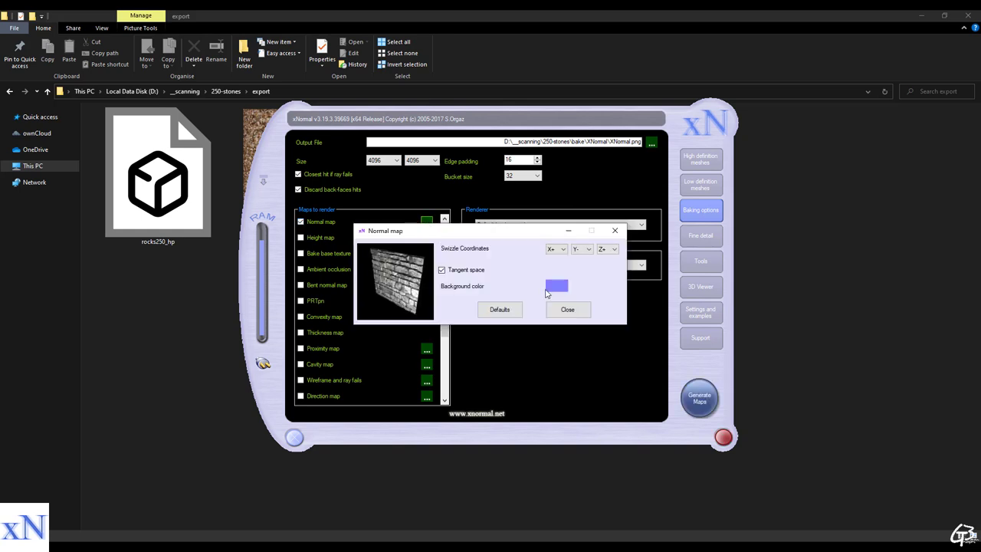
left_click(586, 249)
left_click(580, 274)
left_click(567, 310)
Enable the height map, base texture and ambient occlusion bakes, reviewing each one's settings
left_click(300, 238)
left_click(427, 238)
left_click(535, 321)
left_click(300, 255)
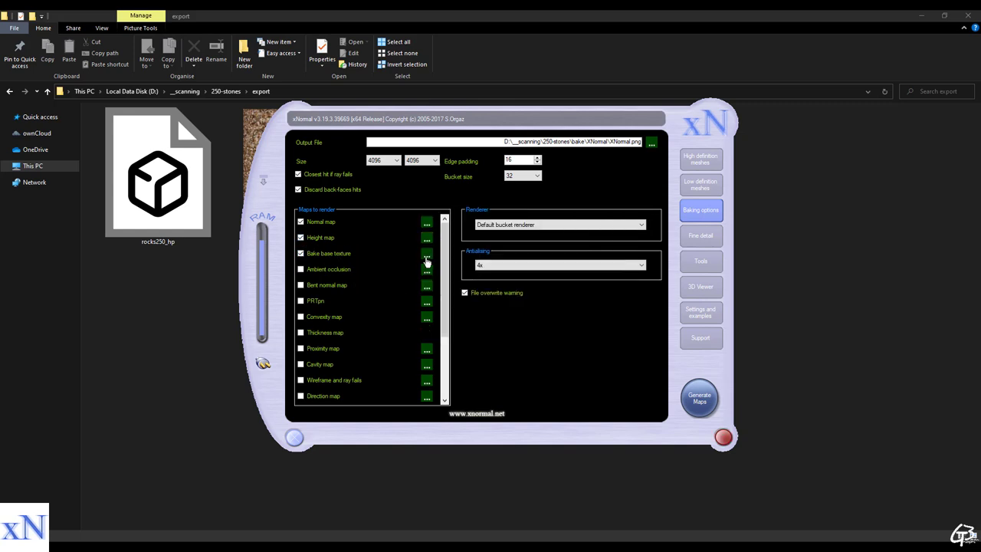
left_click(300, 270)
left_click(426, 253)
left_click(527, 312)
left_click(426, 269)
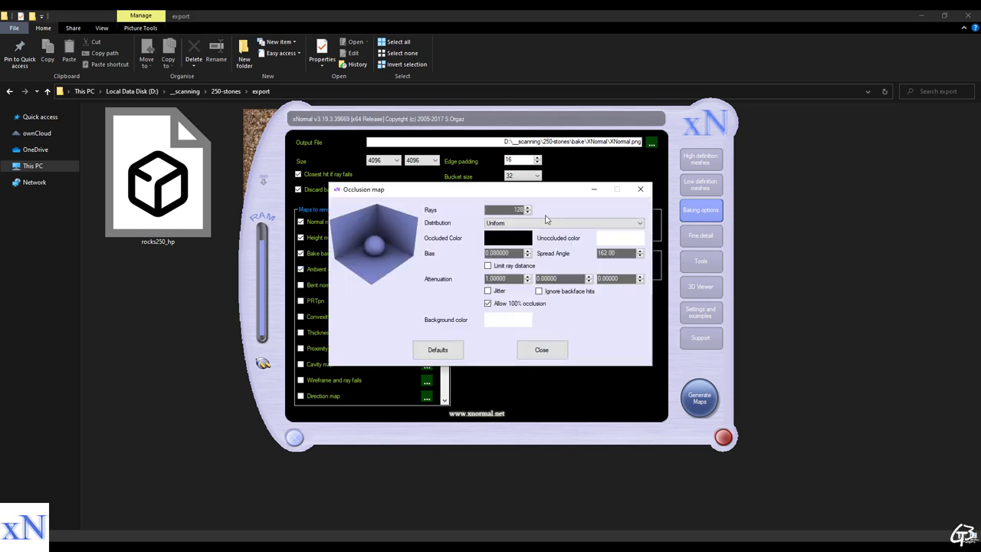
left_click(541, 349)
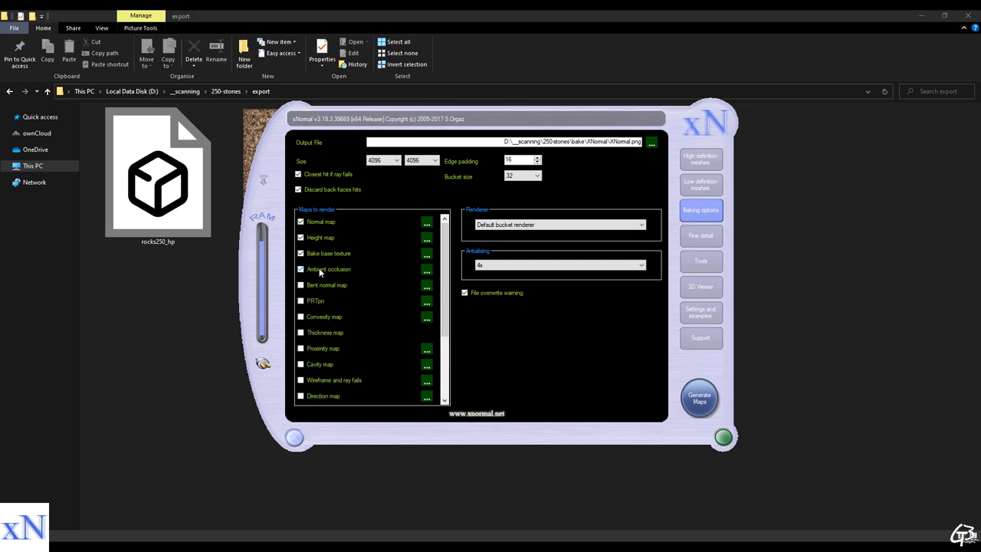
Try Optix/CUDA, then return to the default bucket renderer at 4x antialiasing and show the Tools list
left_click(540, 225)
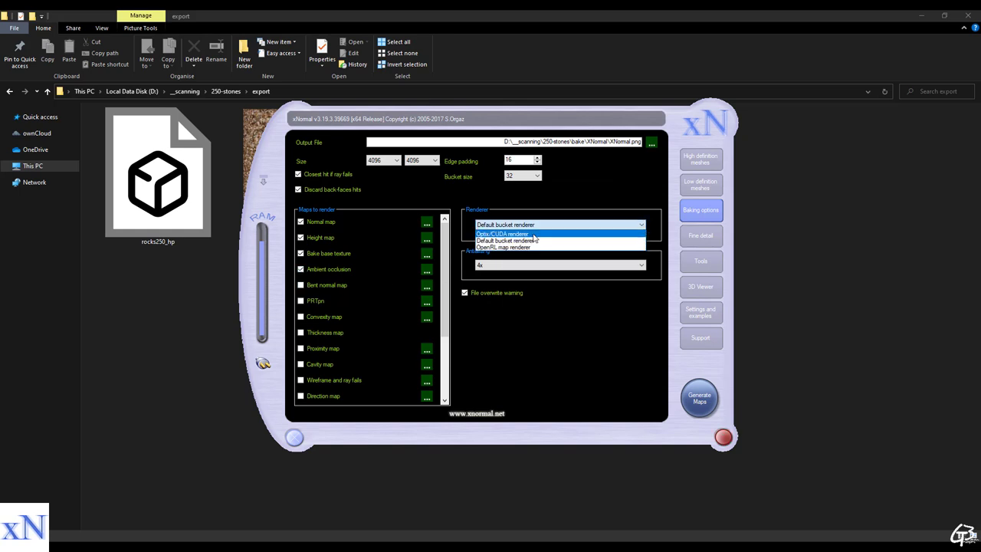
left_click(532, 233)
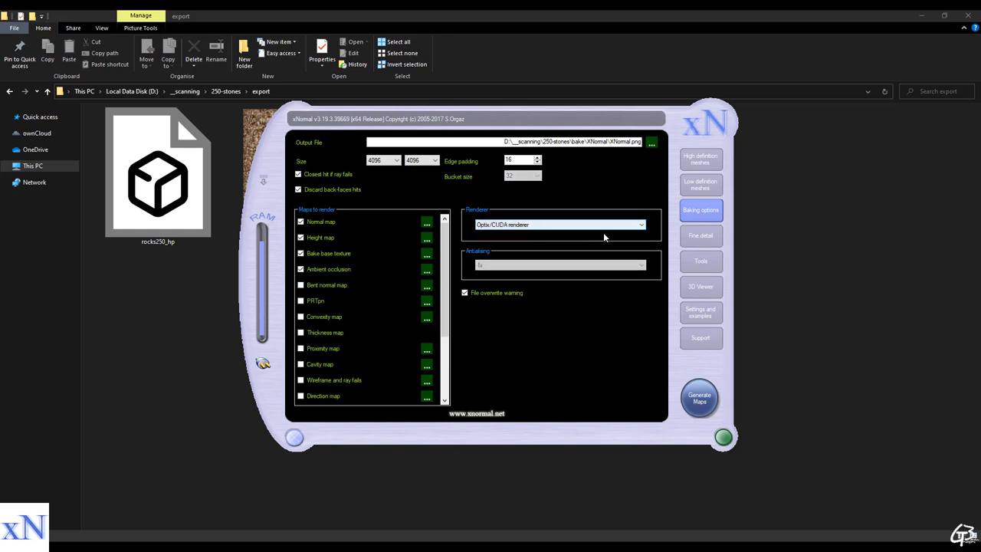
left_click(641, 227)
left_click(567, 241)
left_click(542, 268)
left_click(536, 284)
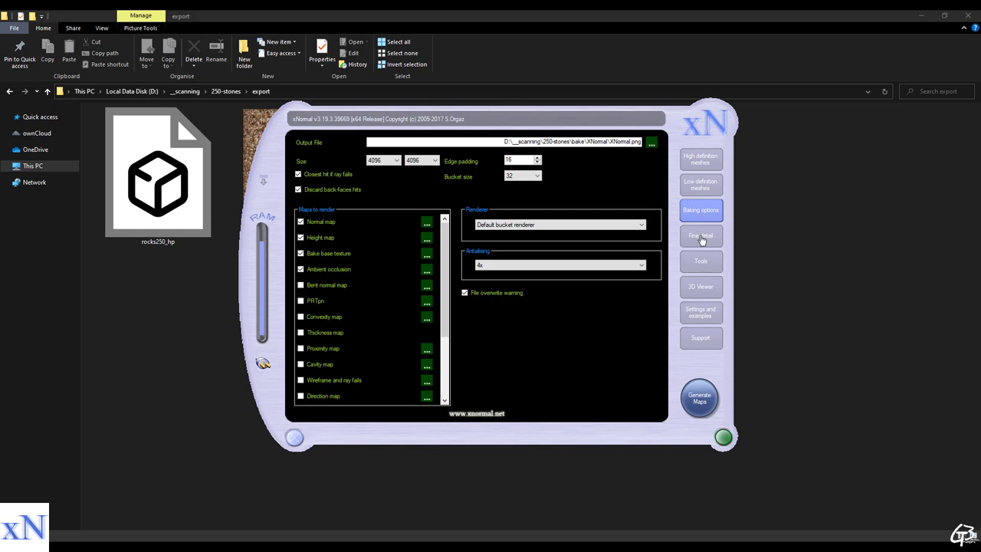
left_click(701, 264)
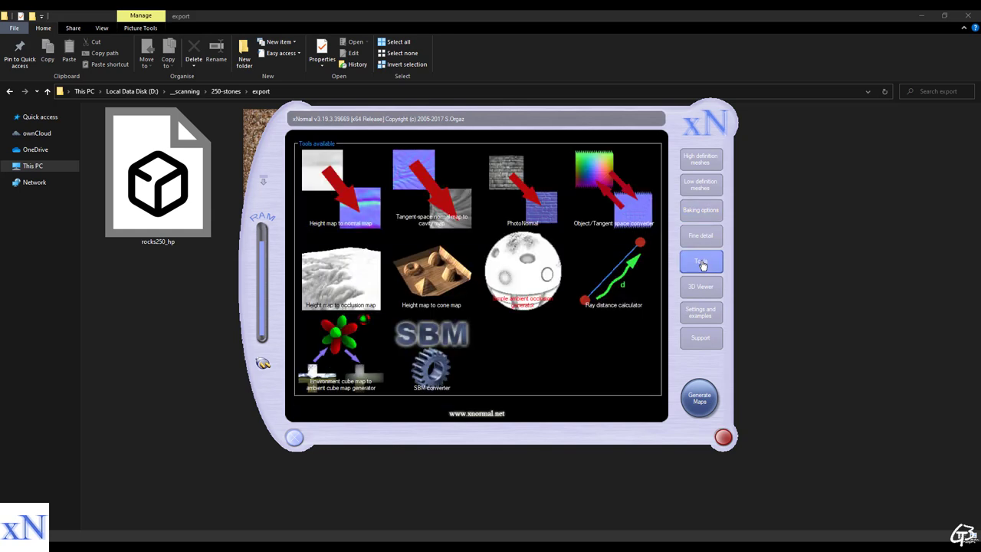
Run the ray distance calculator on rocks250_lp.fbx, stop it and copy the results
left_click(604, 278)
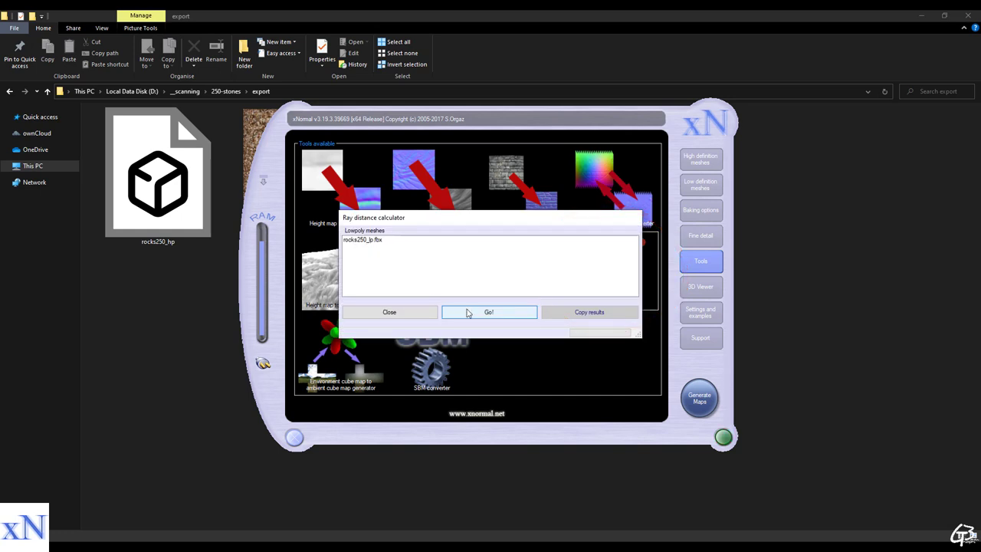
left_click(513, 314)
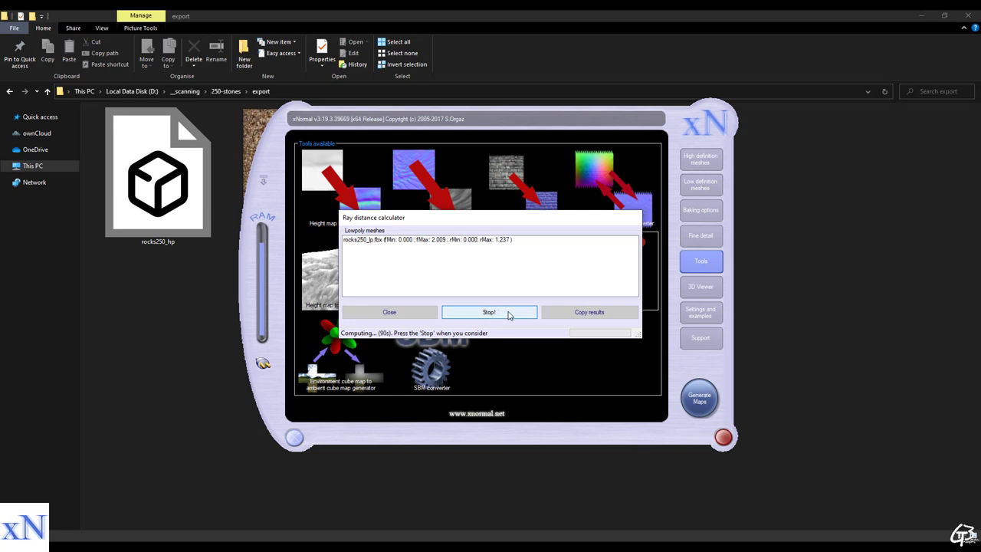
left_click(508, 314)
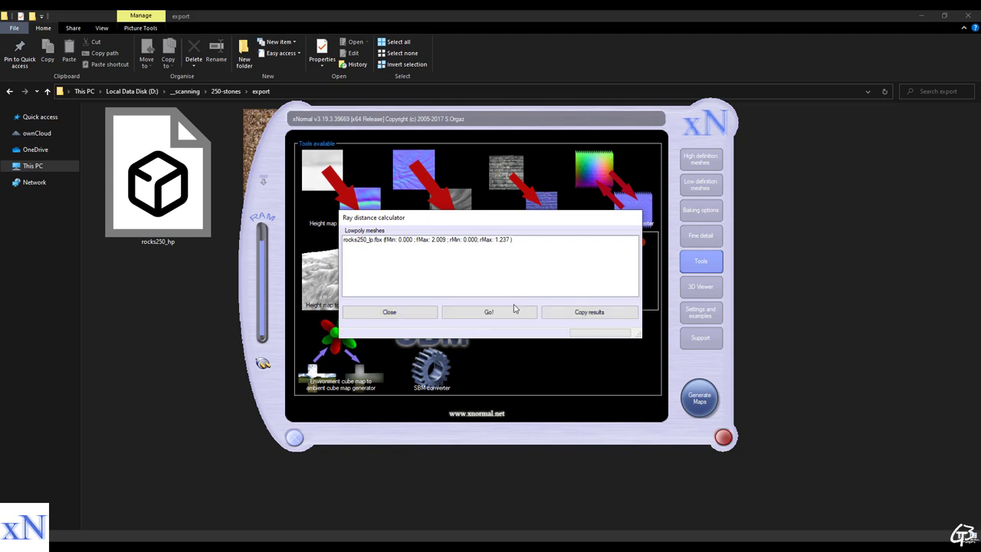
left_click(588, 312)
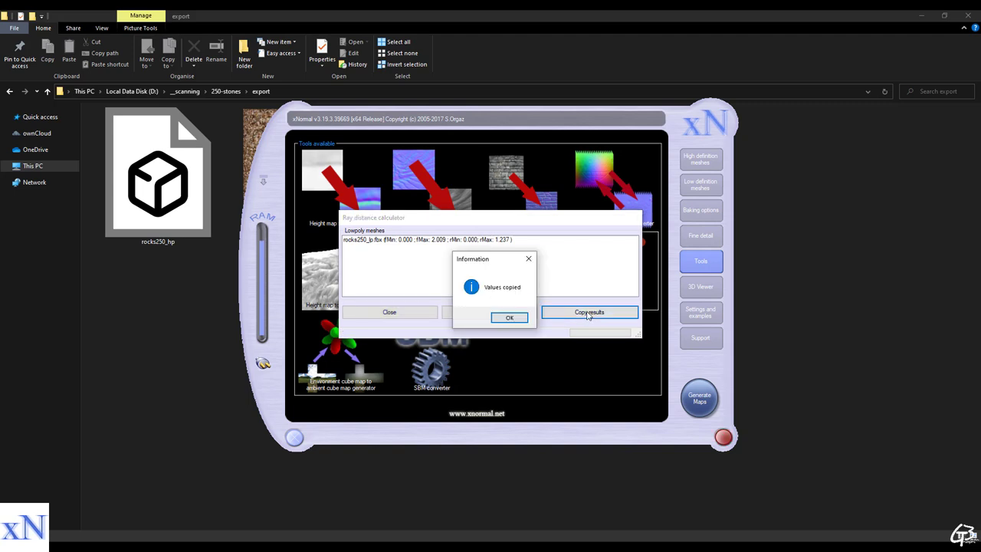
left_click(510, 318)
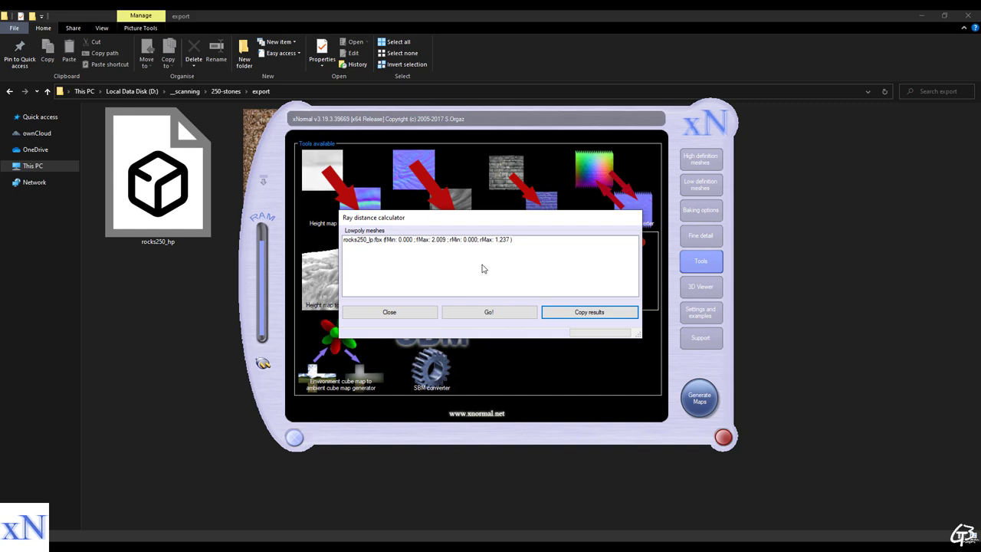
left_click(400, 322)
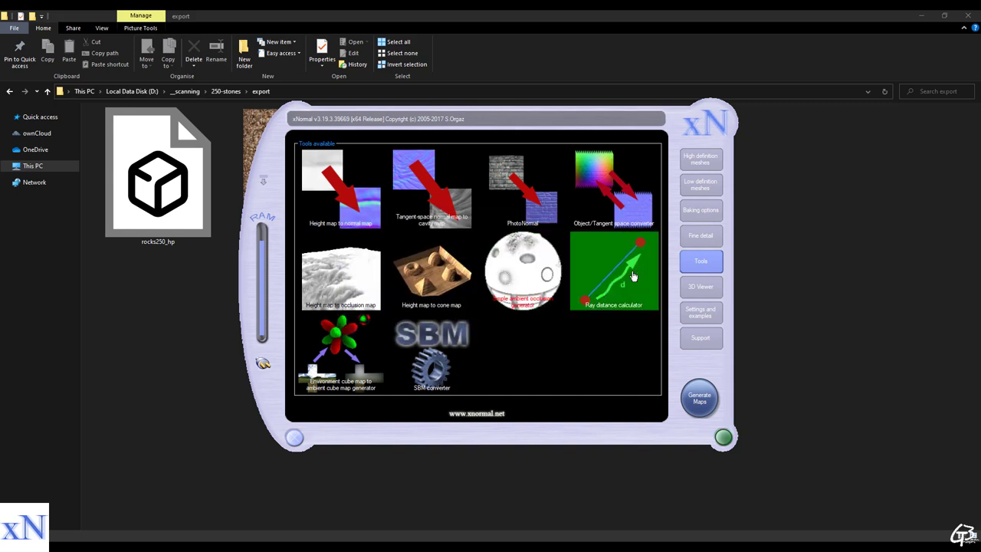
Verify the low-poly mesh uses 2.00929 frontal and 1.23675 rear ray distances
left_click(705, 183)
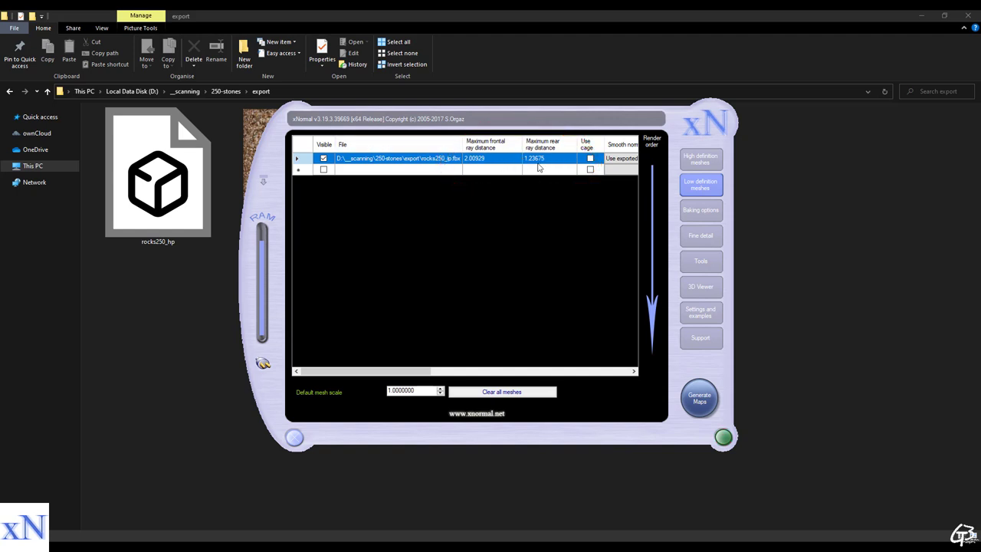
left_click(541, 159)
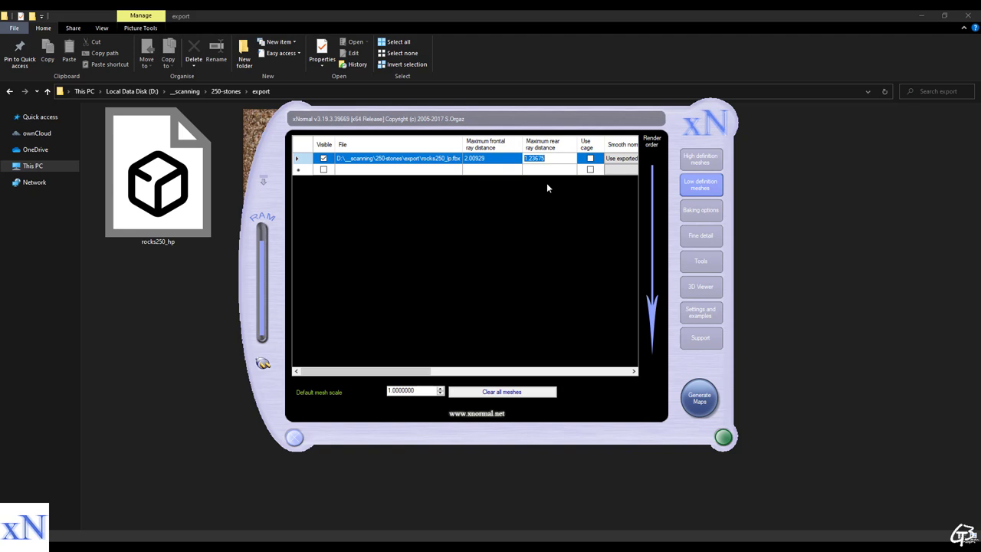
left_click(481, 159)
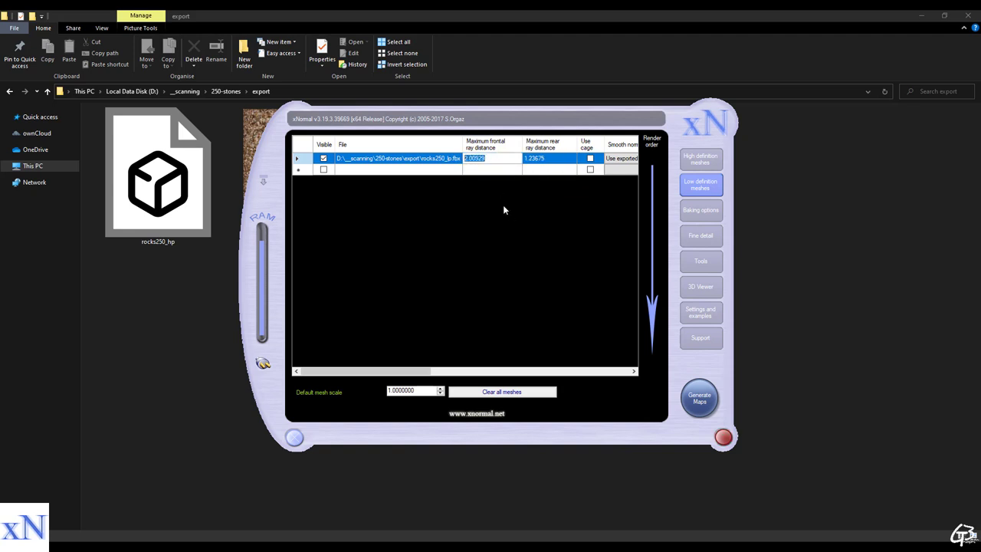
left_click(700, 261)
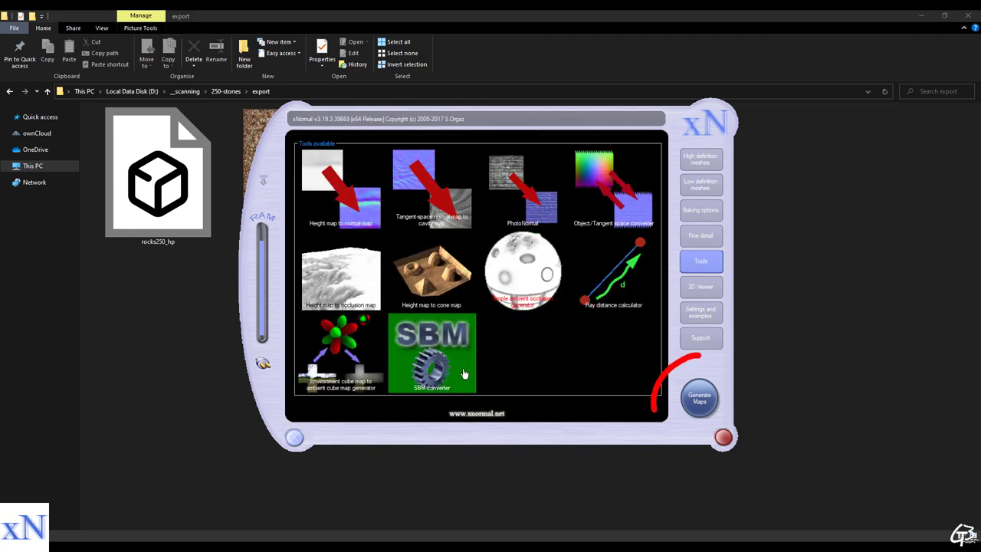
Generate maps to start baking all enabled outputs
left_click(700, 400)
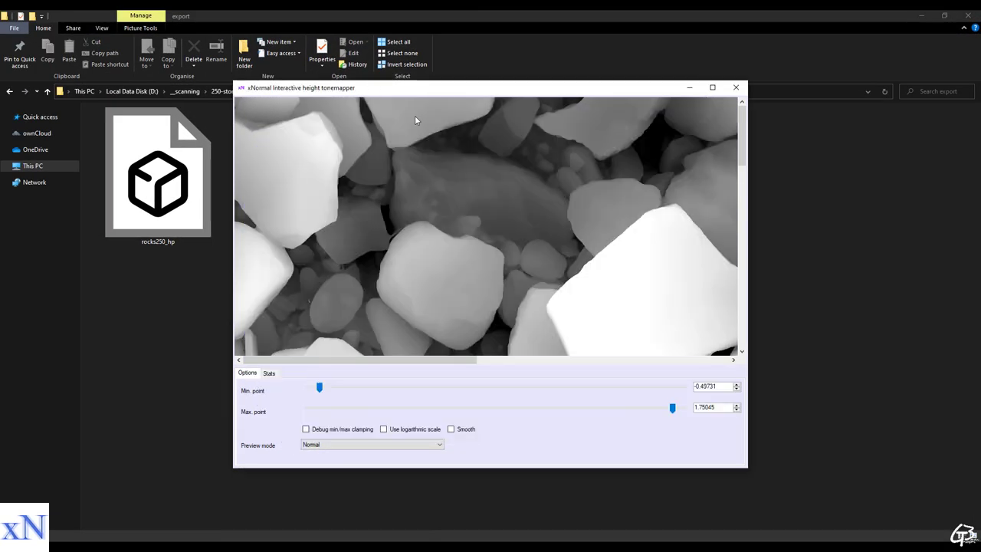
scroll(310, 147, "down", 5)
scroll(367, 306, "up", 4)
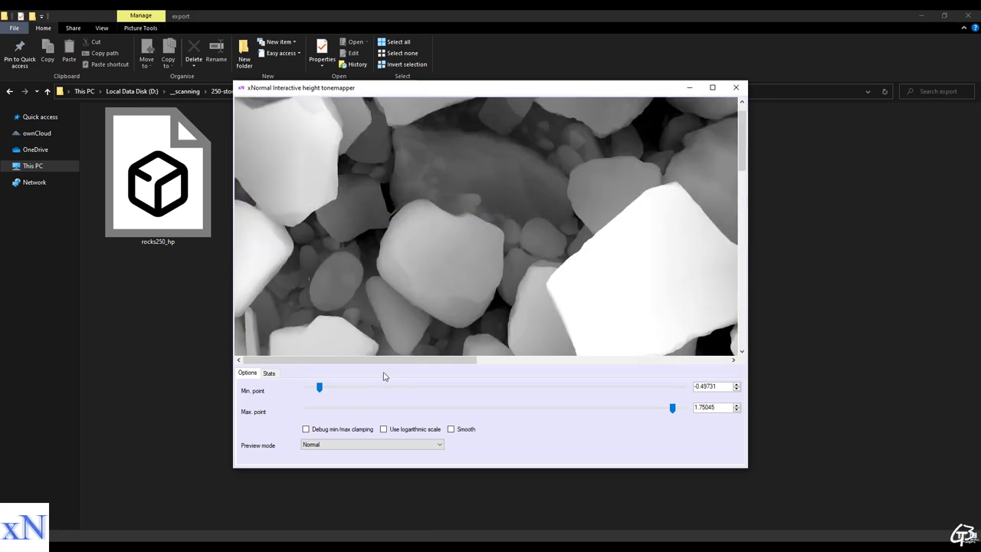
Enable Debug min/max clamping and widen the height range to -1.51065 through 2.51382
left_click(306, 429)
left_click_drag(449, 359, 554, 361)
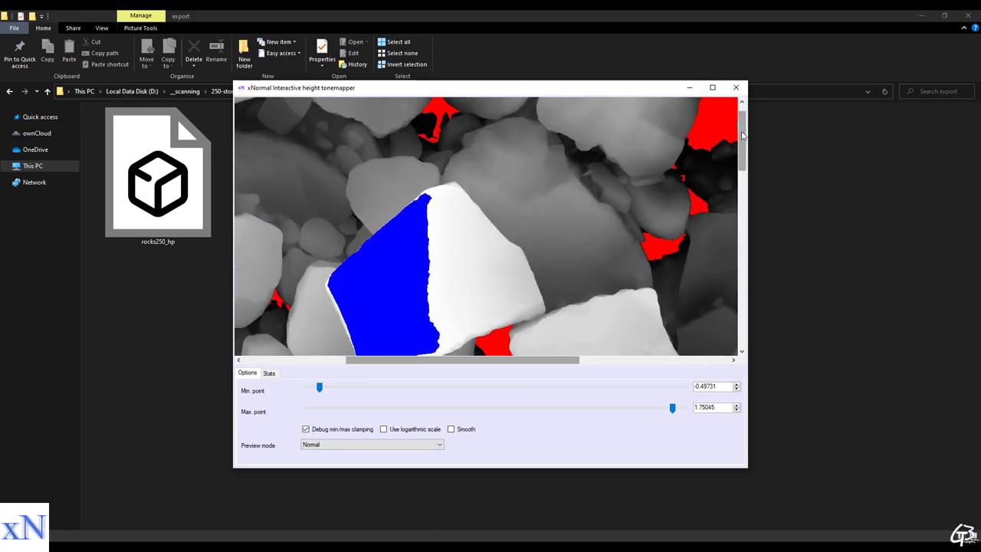
left_click_drag(742, 137, 742, 140)
left_click_drag(321, 387, 303, 394)
left_click_drag(671, 412, 682, 408)
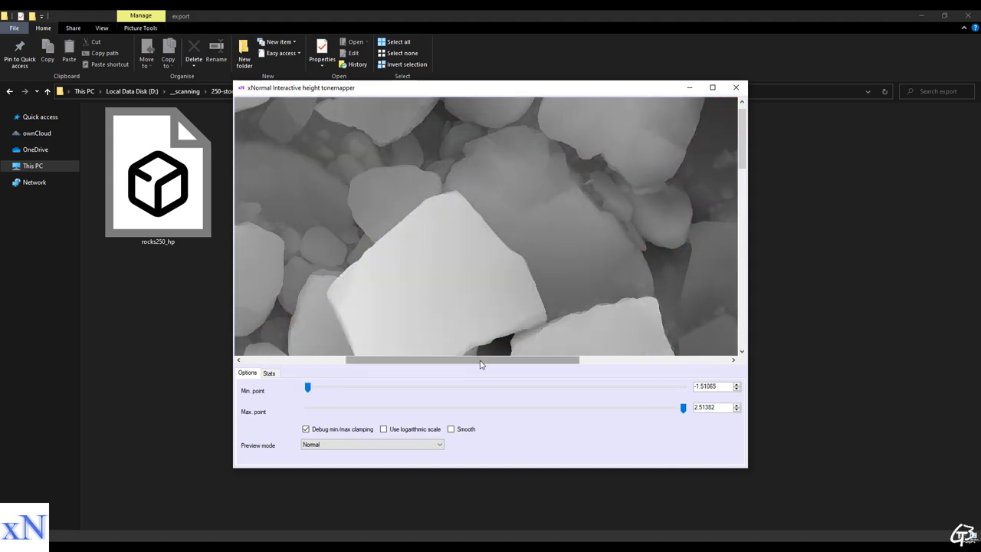
left_click_drag(483, 364, 380, 364)
left_click_drag(741, 140, 737, 280)
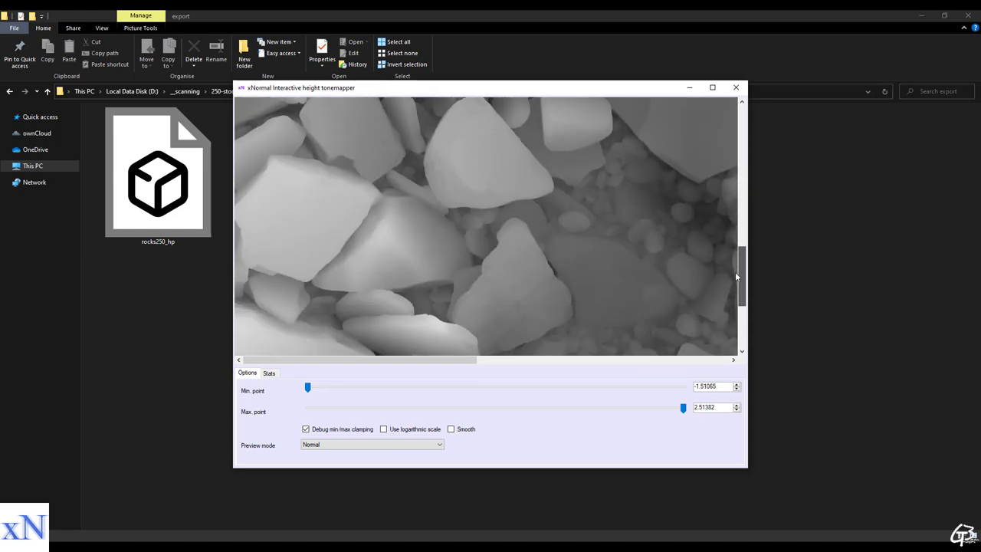
scroll(441, 312, "up", 3)
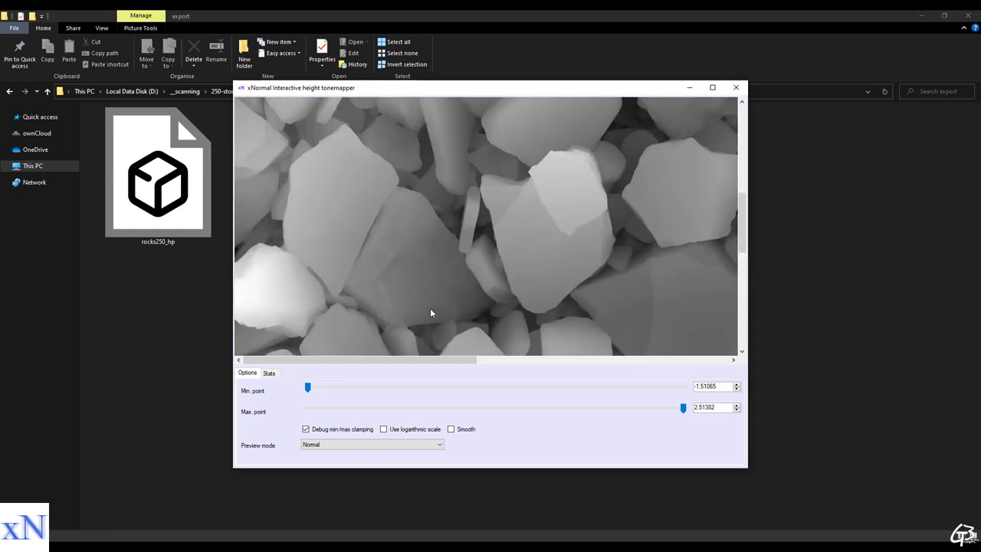
key("alt+F4")
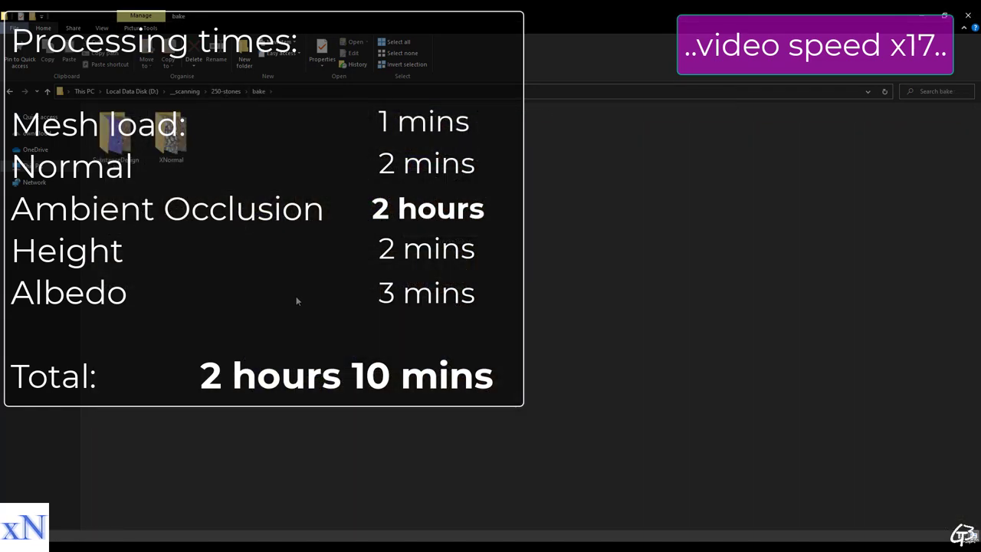
Open the bake\XNormal folder to view the base, height, normal and occlusion textures
double_click(170, 134)
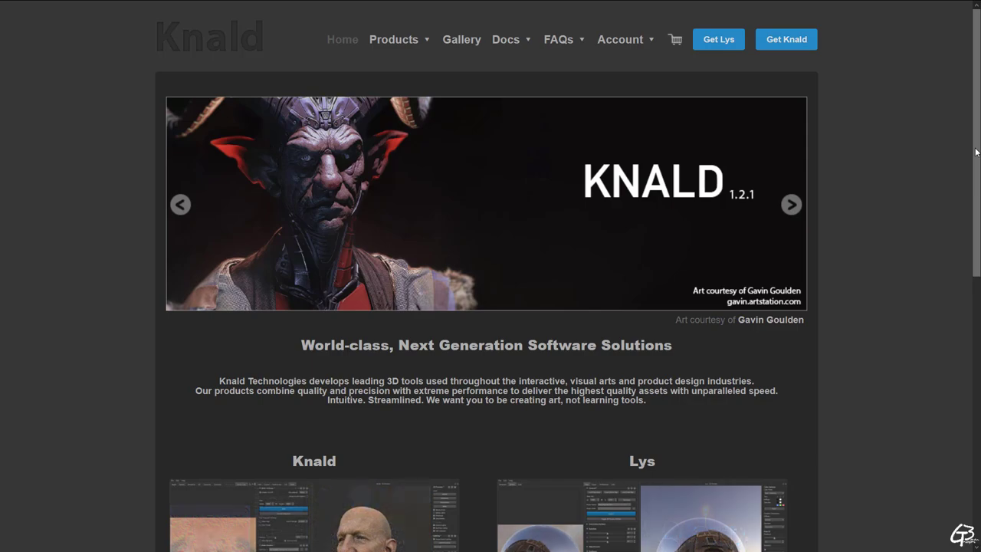
Go to the Get Knald page and scroll to the Demo, Freelancer and Studio licenses
scroll(931, 207, "down", 5)
scroll(931, 207, "up", 5)
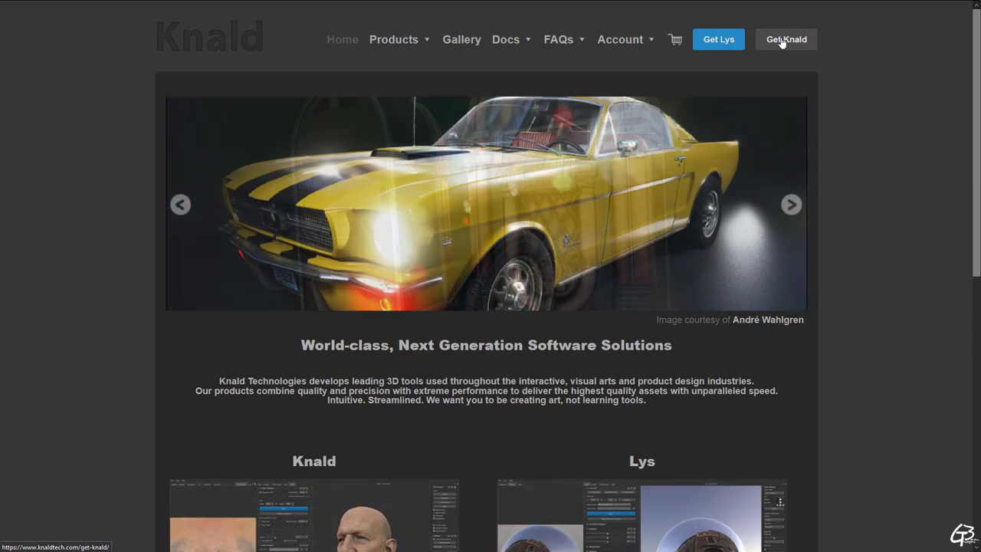
left_click(781, 41)
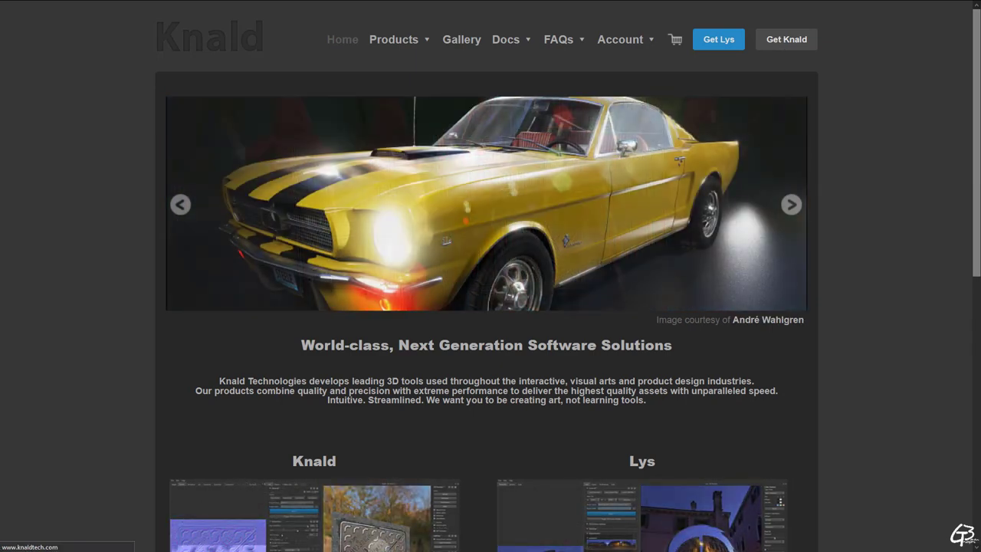
scroll(973, 207, "down", 3)
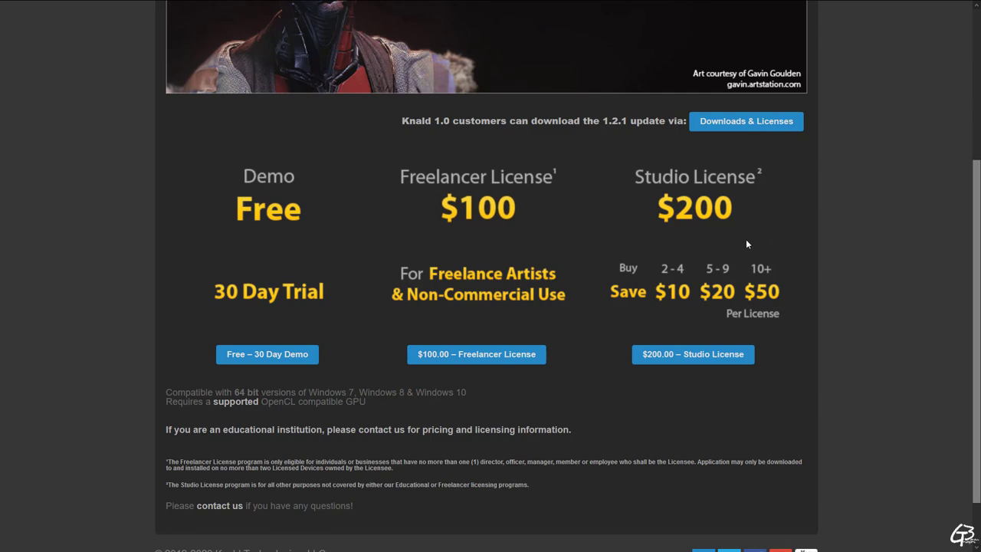
left_click_drag(979, 197, 975, 129)
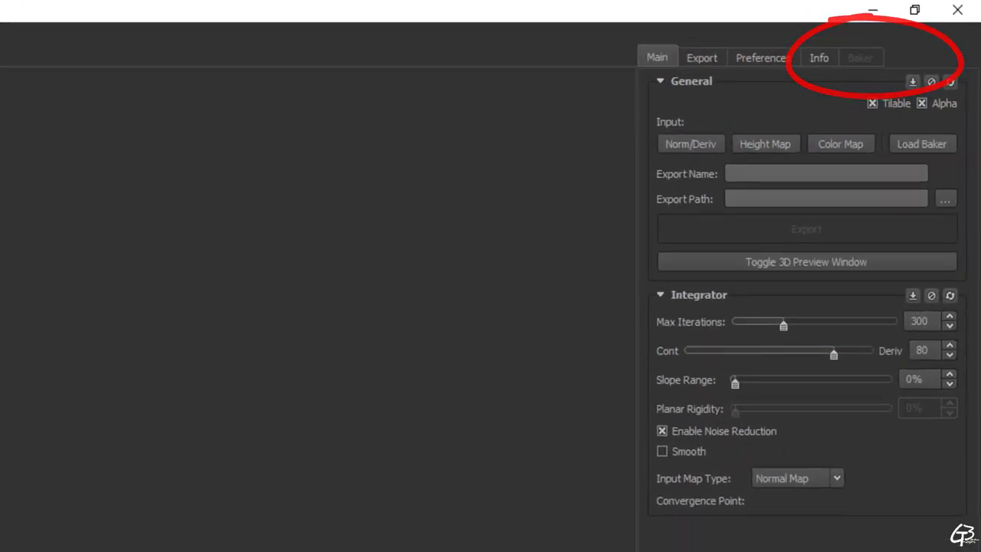
Load the baker with rocks250_hp as high-poly and rocks250_lp as low-poly mesh
left_click(8, 16)
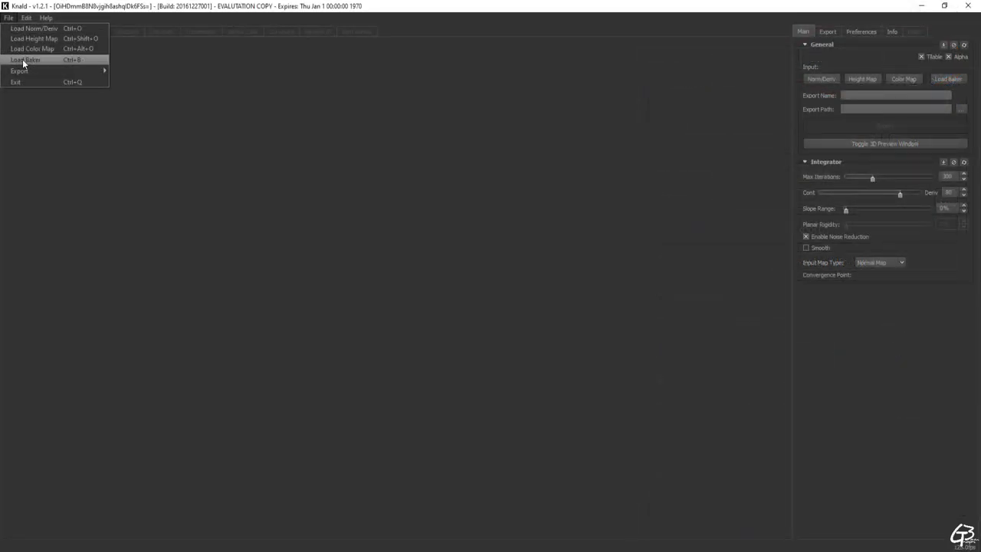
left_click(22, 59)
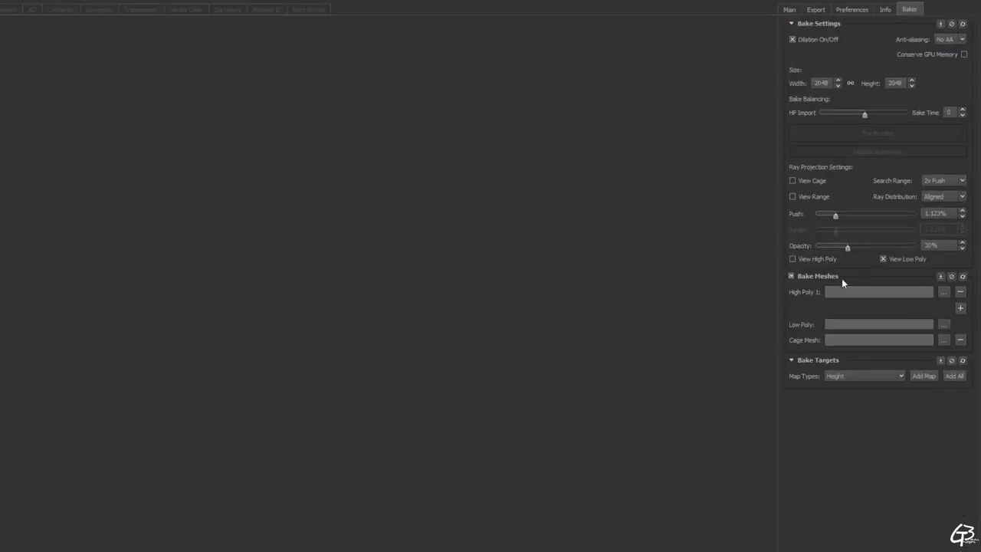
left_click(922, 276)
left_click(121, 105)
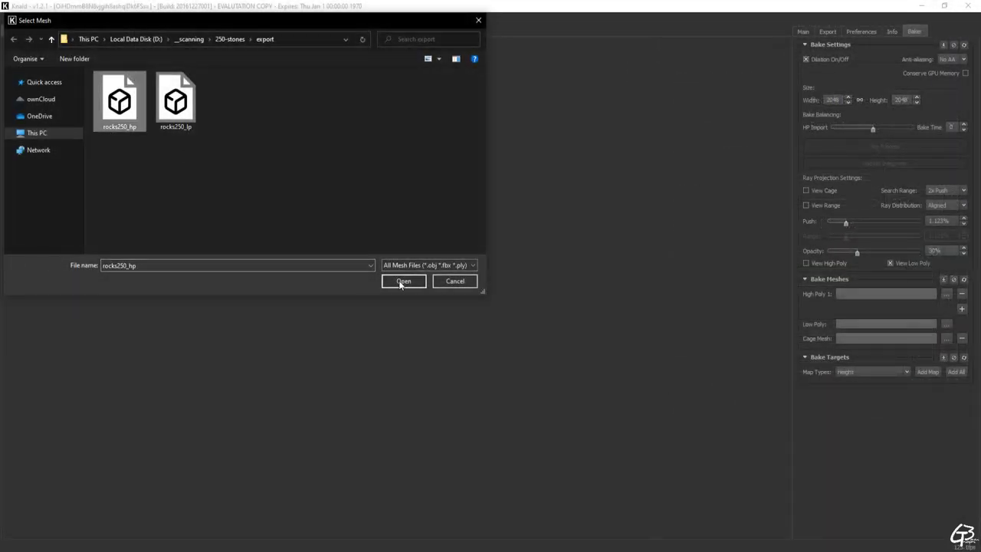
left_click(401, 280)
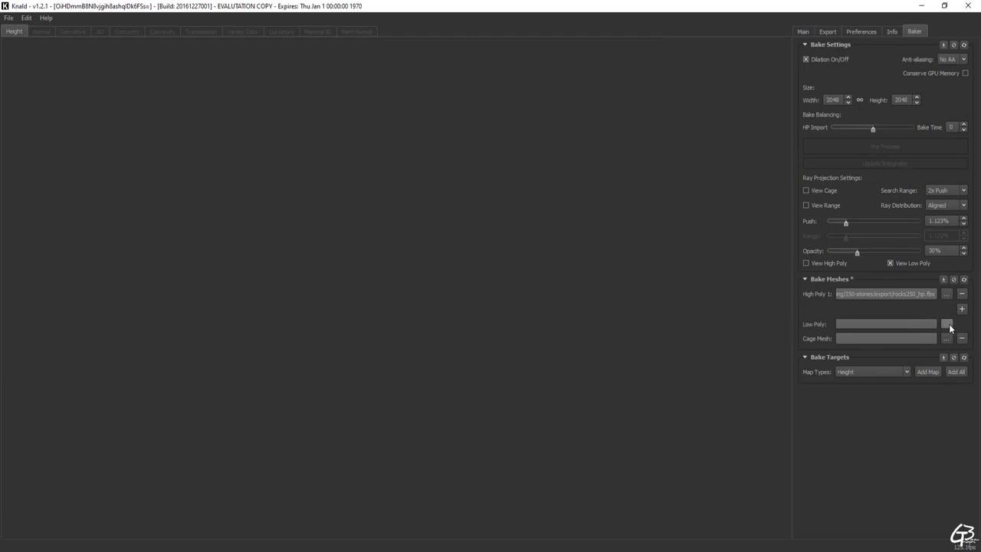
left_click(947, 323)
left_click(175, 103)
left_click(401, 280)
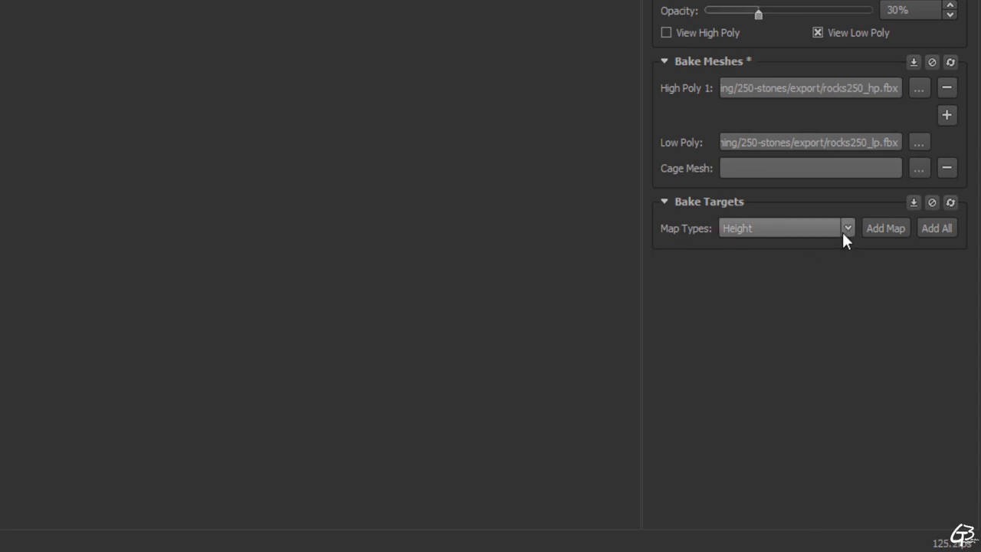
Add Height and Tangent Space Normals targets, with the normal map's green channel flipped
left_click(890, 228)
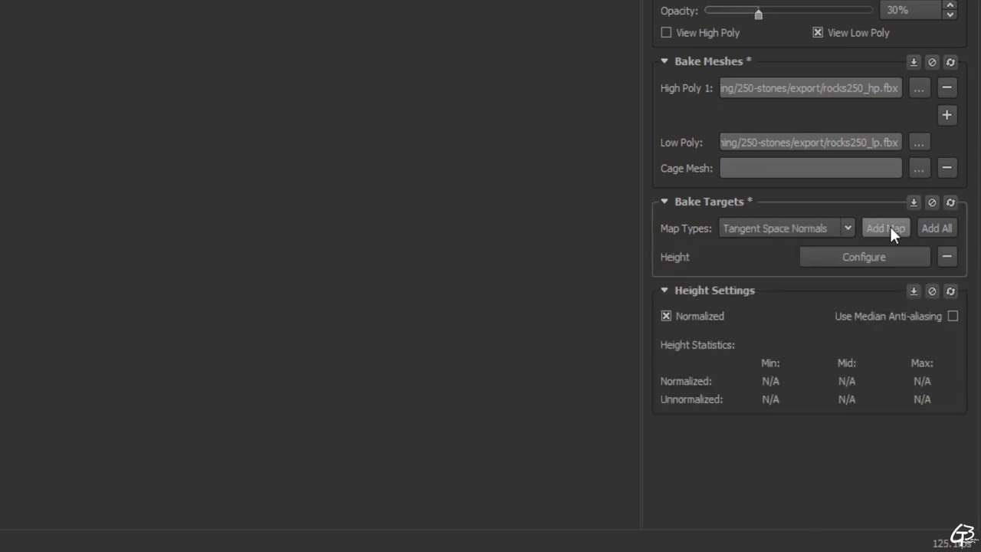
left_click(890, 228)
left_click(847, 284)
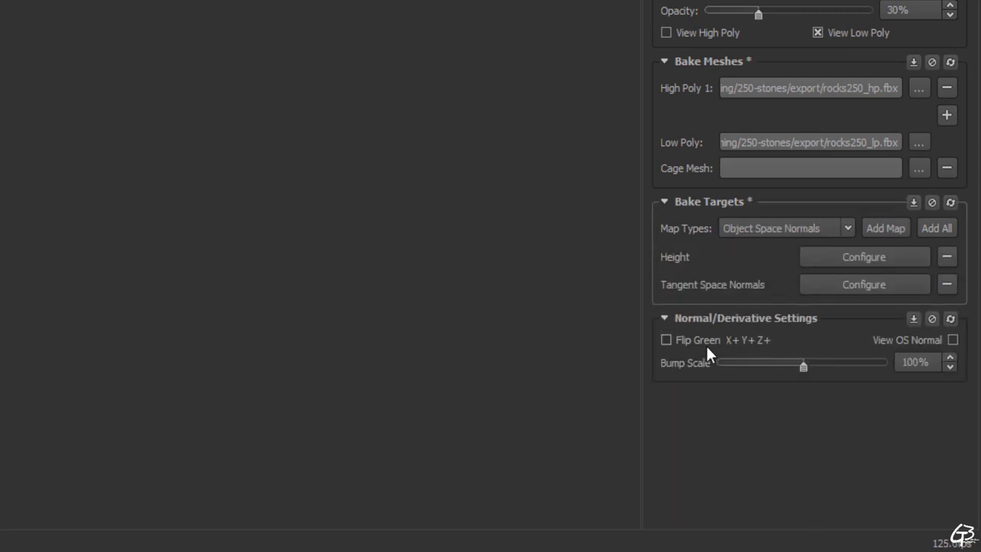
left_click(666, 340)
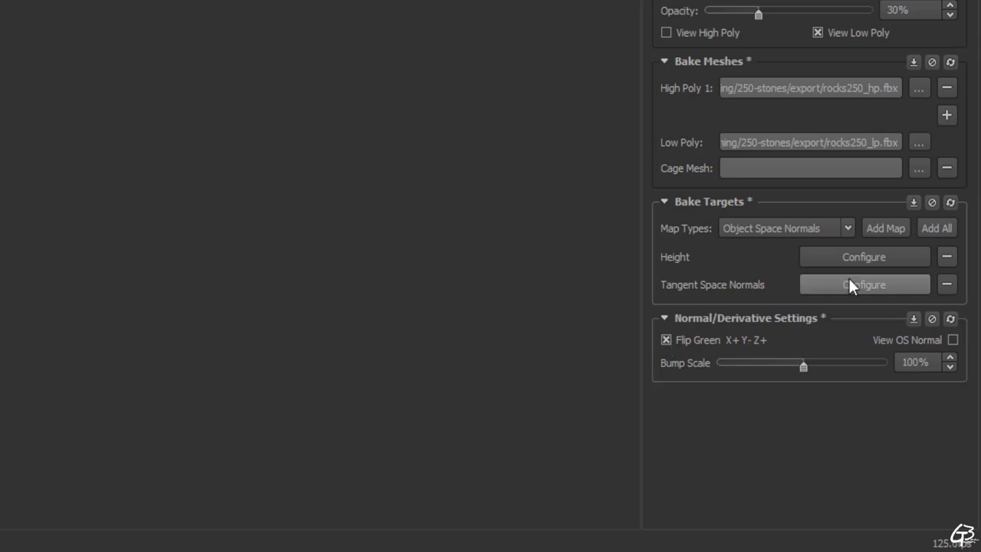
Add Ambient Occlusion and Vertex Colors bake targets
left_click(847, 228)
left_click(797, 295)
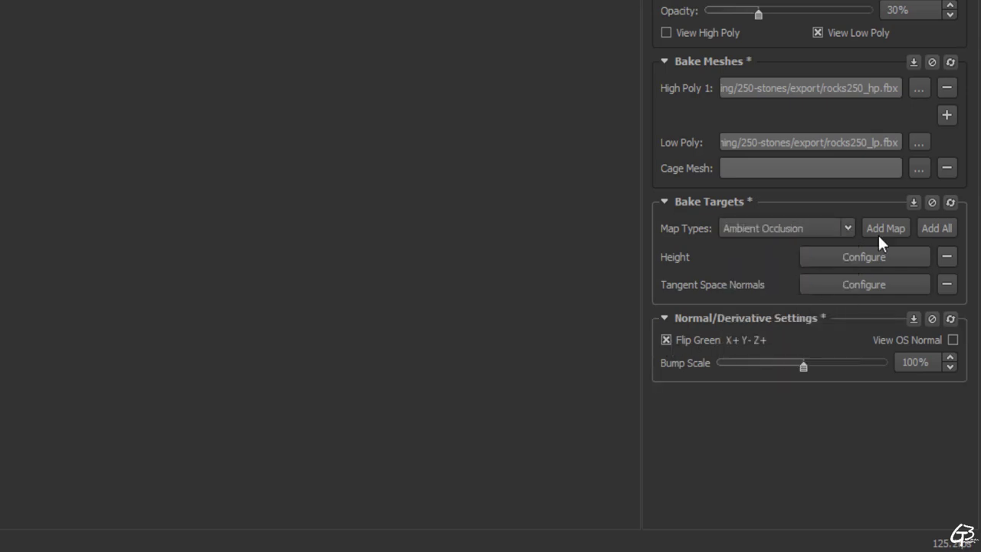
left_click(880, 227)
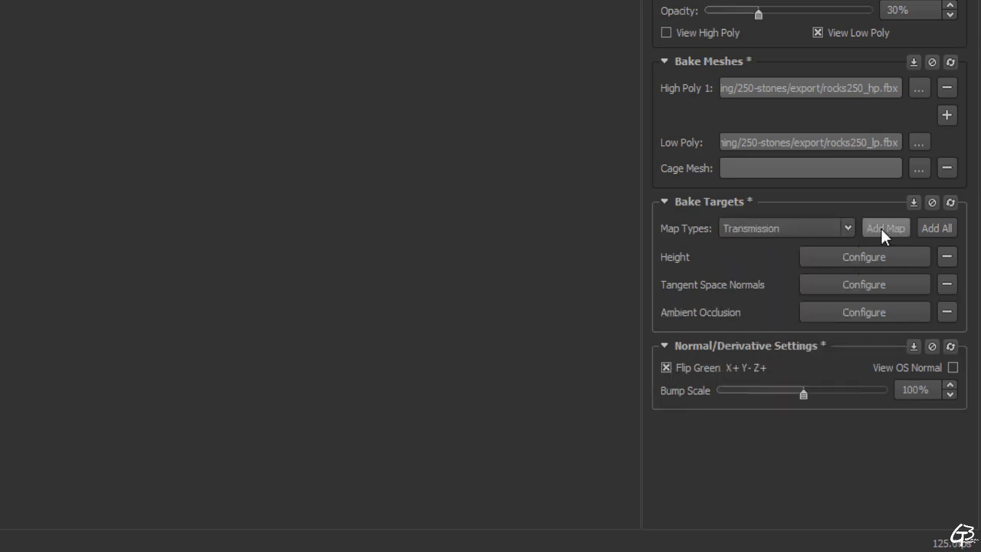
left_click(852, 311)
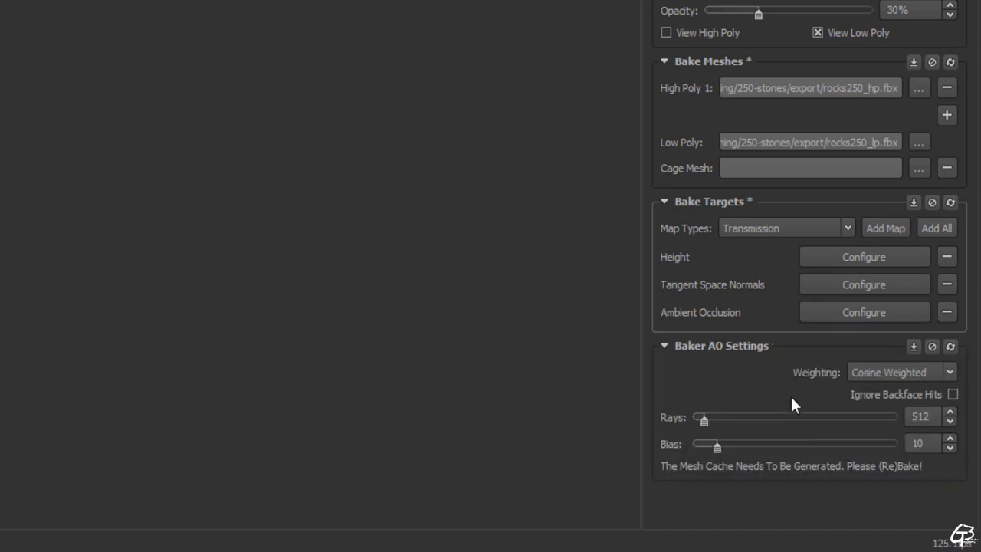
left_click(845, 226)
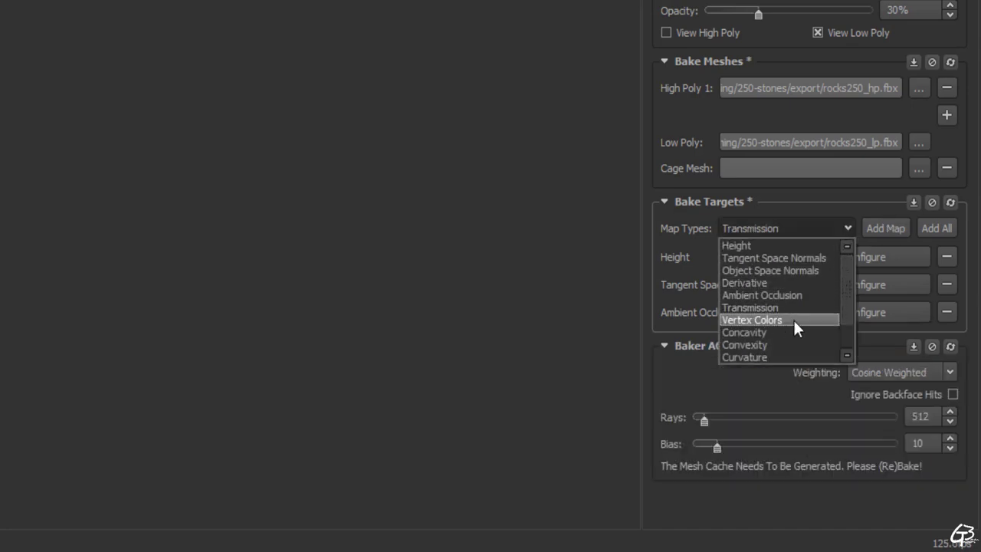
left_click_drag(845, 287, 847, 325)
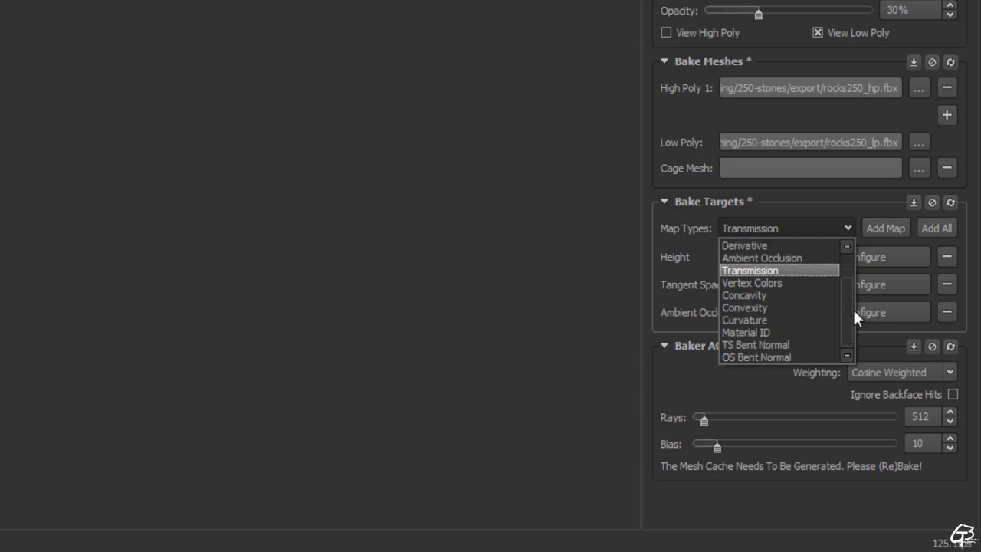
left_click_drag(852, 306, 852, 284)
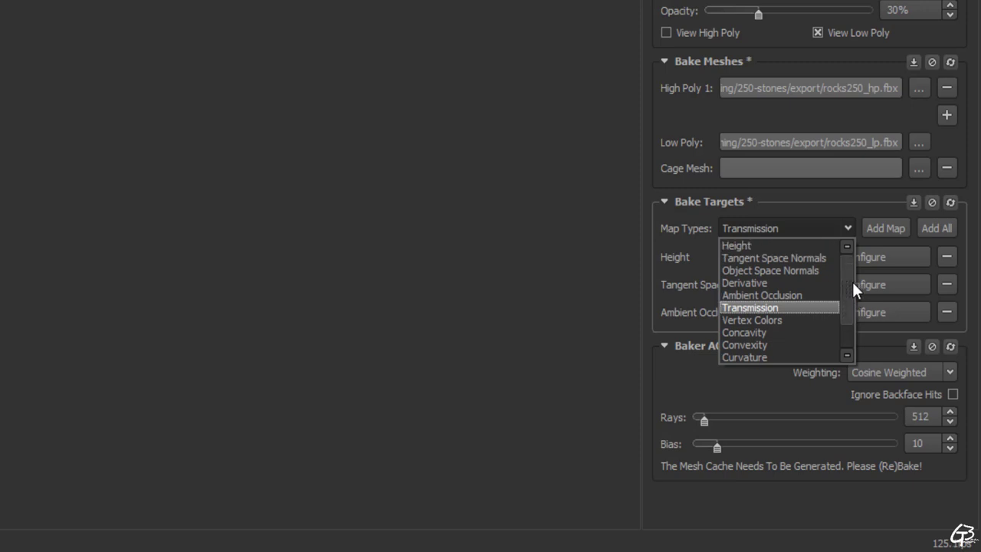
left_click(772, 319)
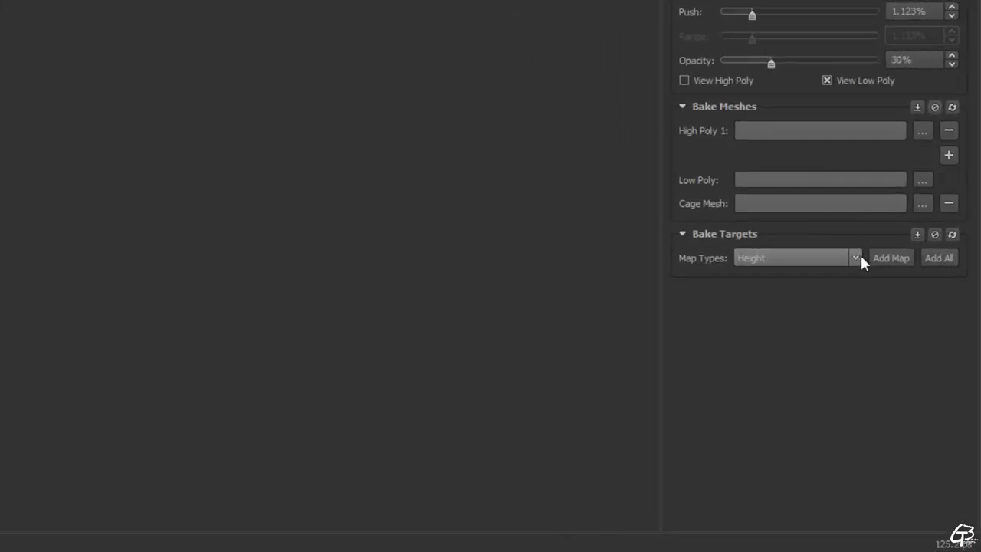
Add a Texture Transfer target using the Color transfer type
left_click(855, 258)
scroll(858, 322, "down", 2)
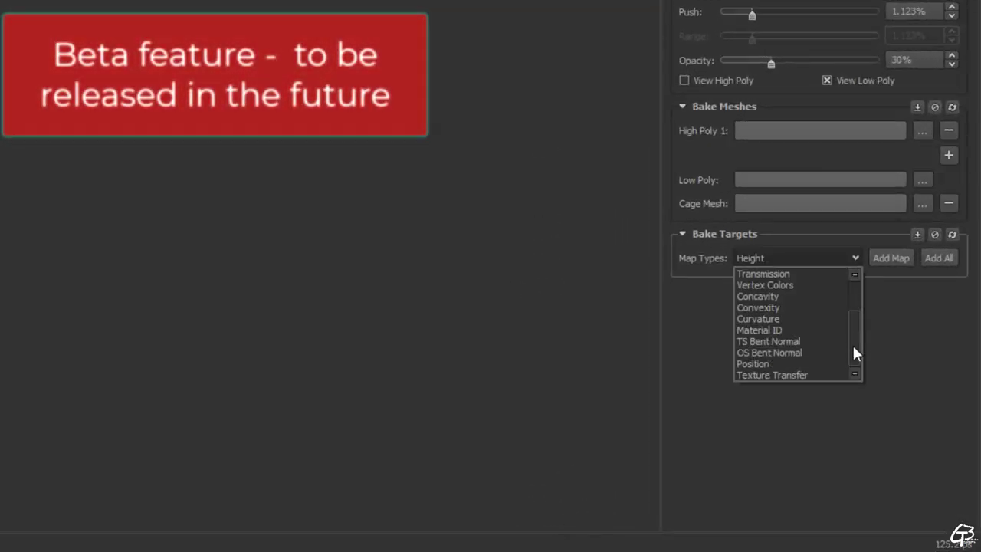
left_click(778, 376)
left_click(894, 258)
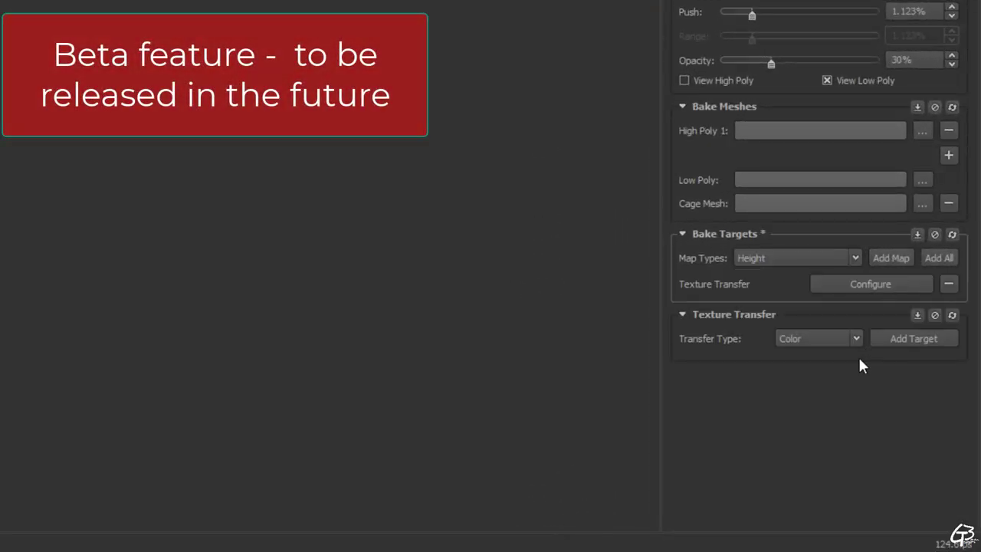
left_click(856, 339)
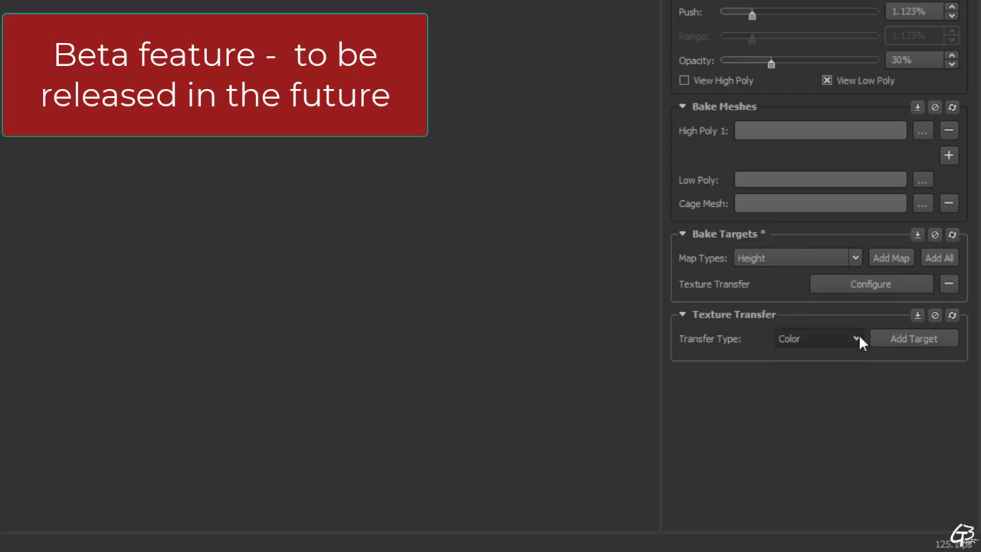
left_click(891, 337)
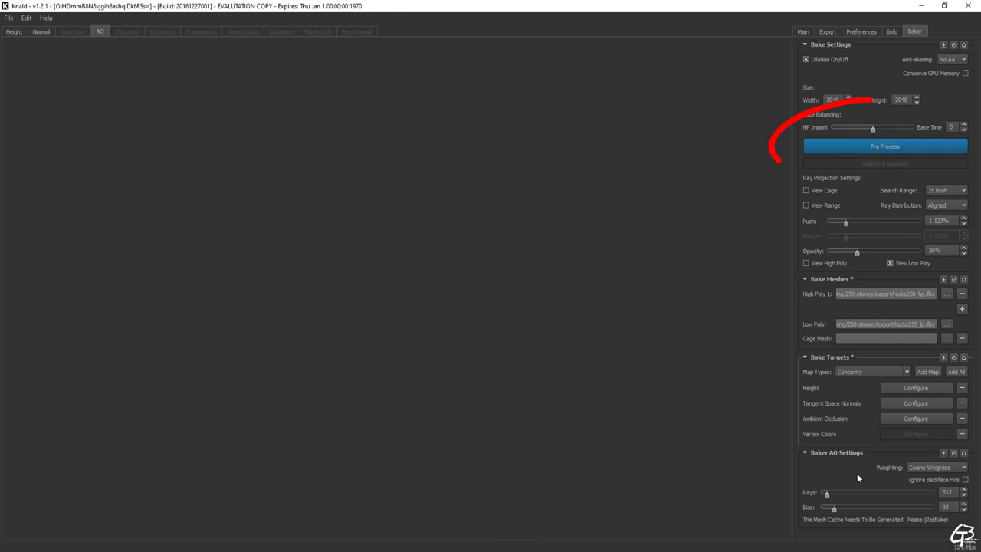
Pre-process and bake, then review the AO, normal, height and vertex colour maps and 3D preview
left_click(914, 147)
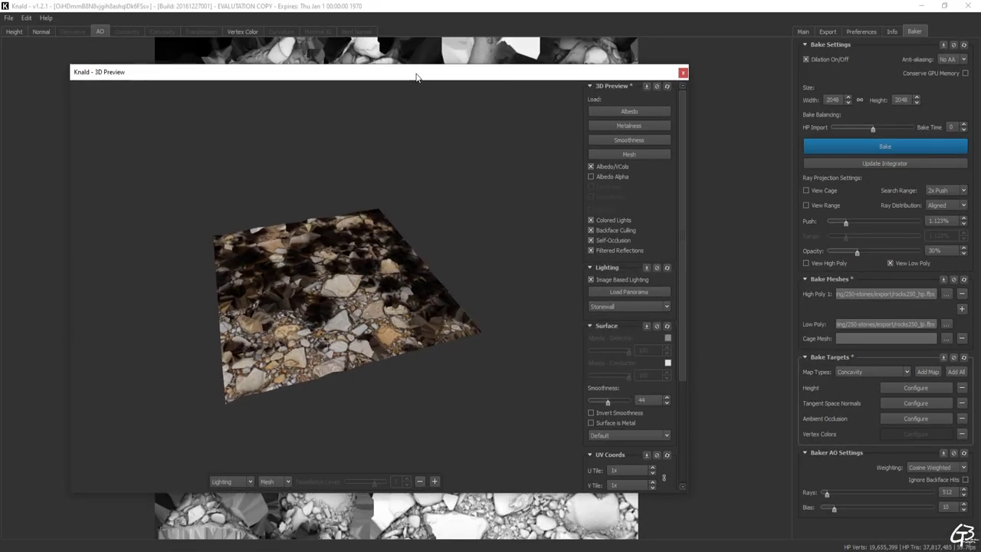
left_click_drag(413, 87, 396, 421)
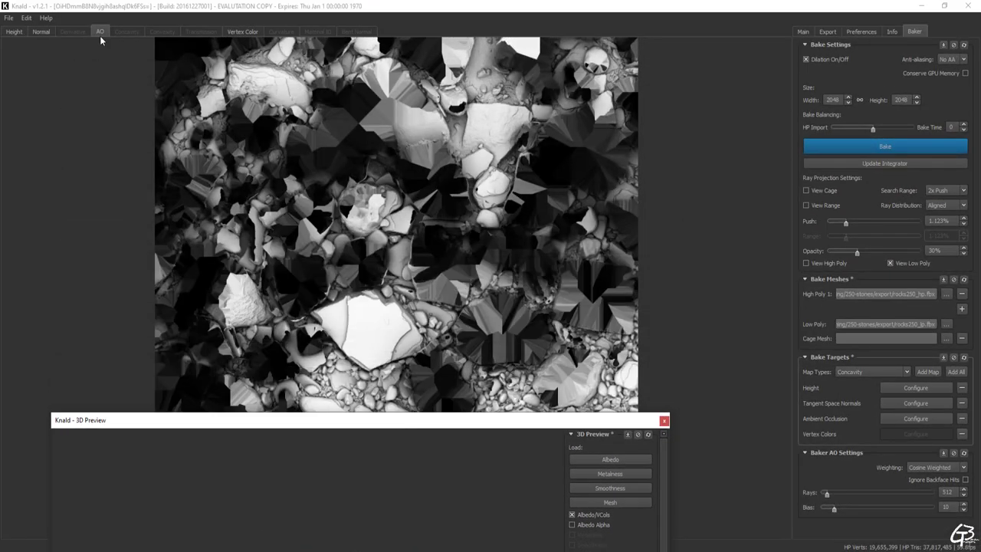
left_click(41, 29)
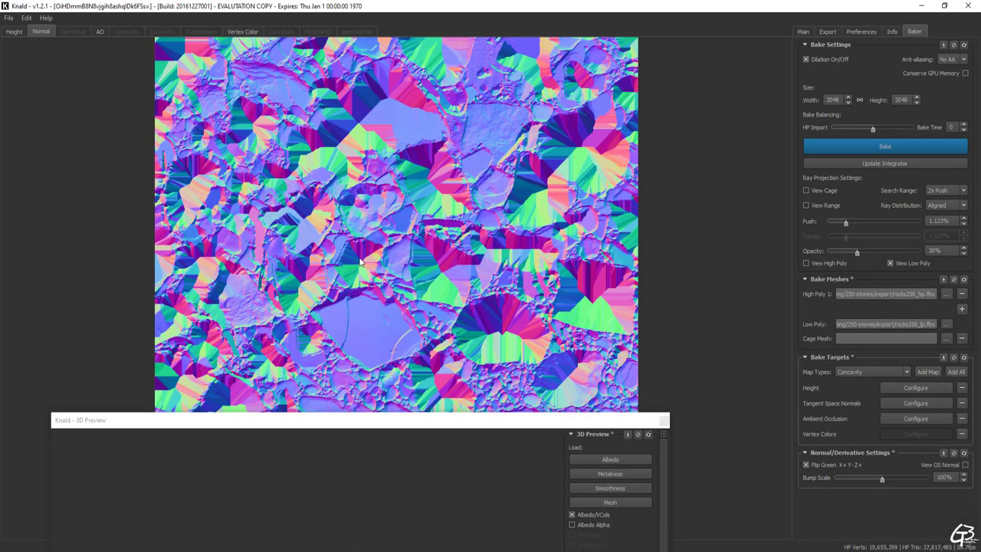
left_click(14, 32)
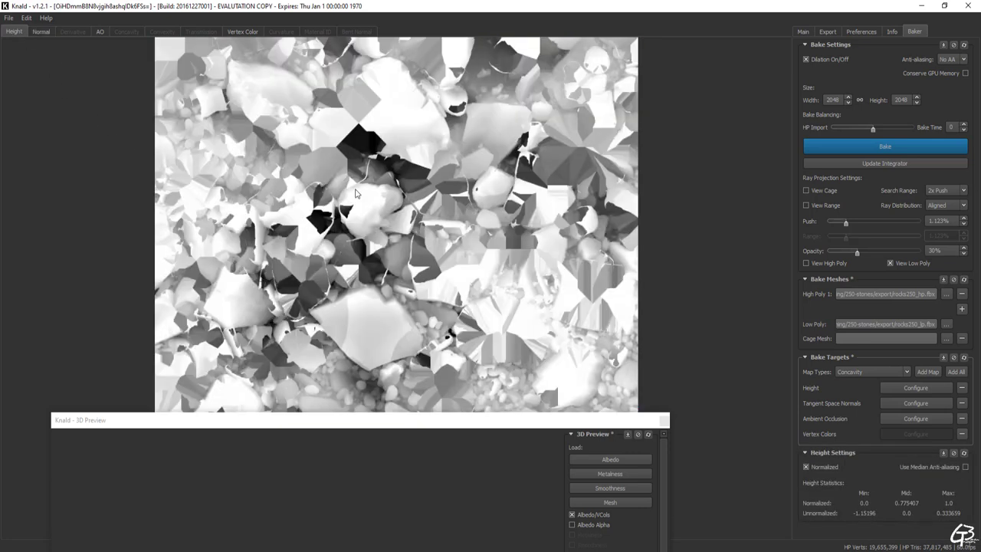
left_click(239, 32)
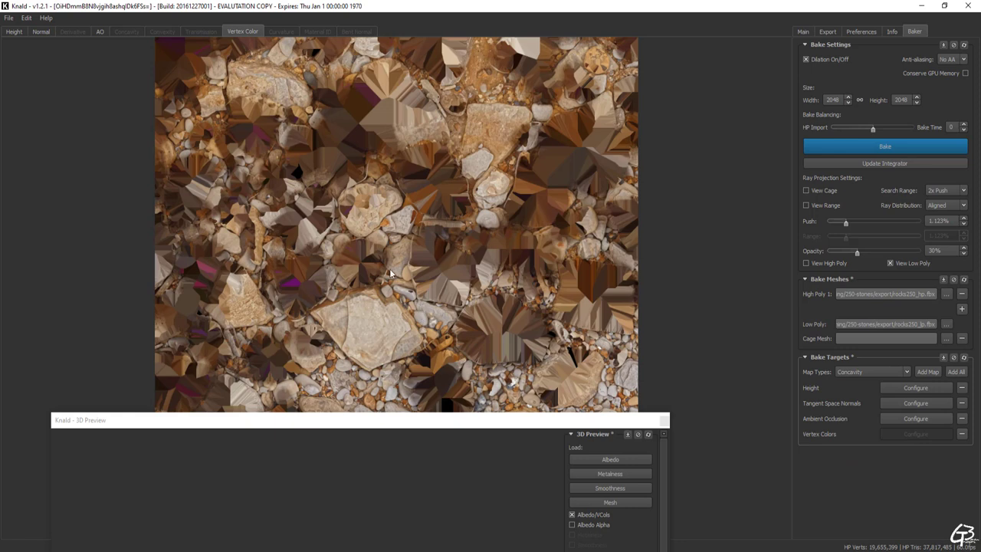
left_click_drag(420, 425, 431, 95)
left_click(14, 32)
left_click_drag(373, 96, 348, 99)
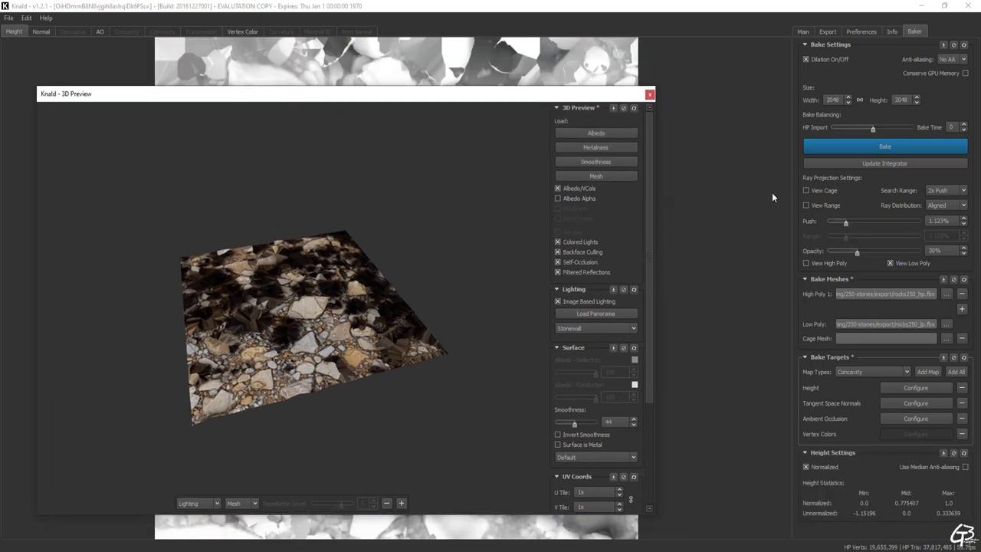
Show the bake cage, ray range and high-poly rock mesh in the 3D preview
left_click_drag(418, 299, 420, 266)
scroll(419, 265, "up", 3)
scroll(418, 265, "down", 2)
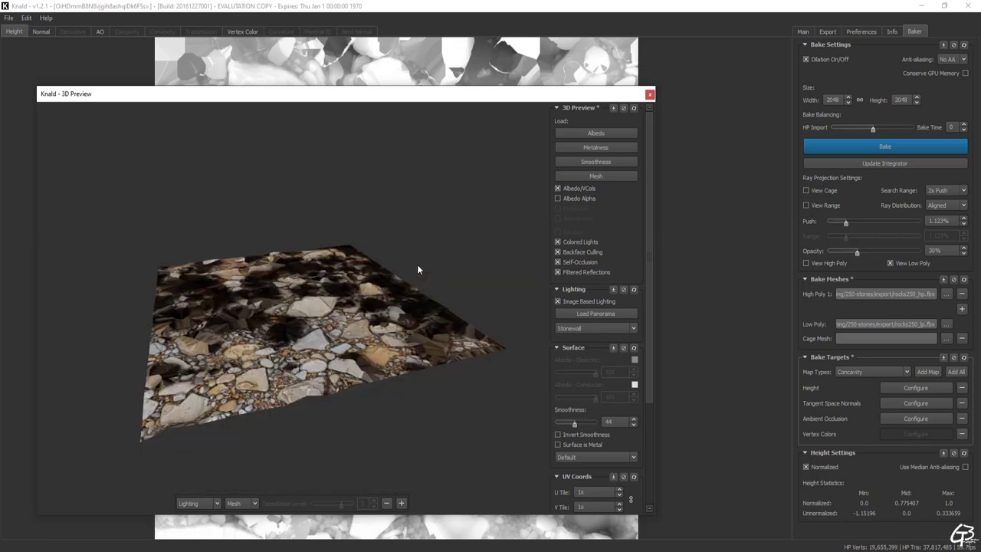
left_click(805, 190)
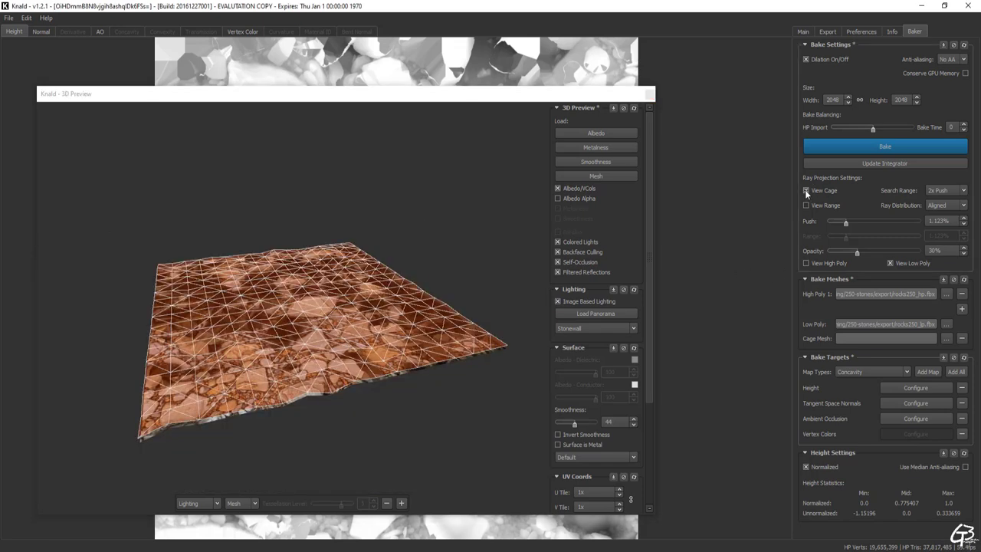
left_click_drag(395, 308, 429, 253)
left_click(805, 205)
left_click_drag(433, 212, 434, 220)
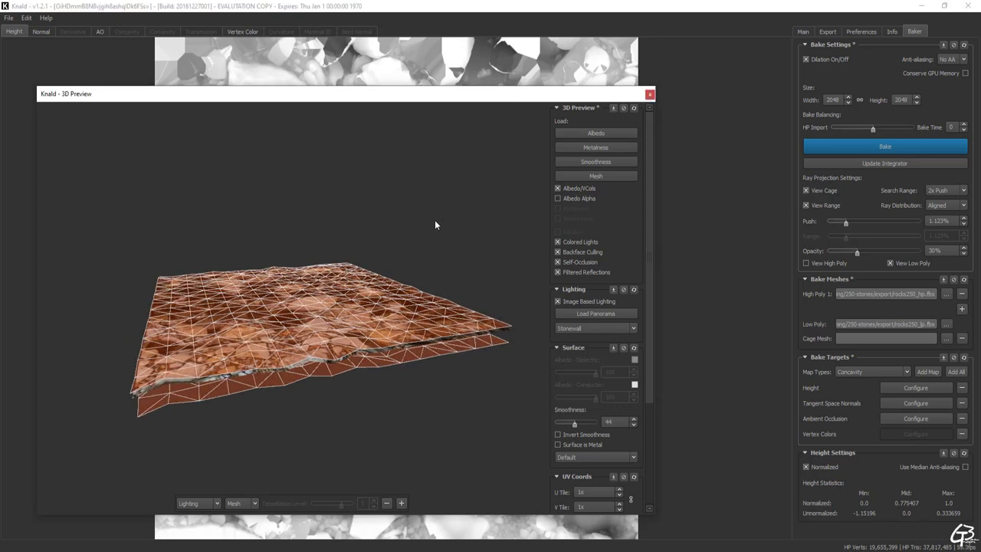
left_click(805, 264)
mouse_move(216, 197)
left_mouse_down()
mouse_move(217, 213)
mouse_move(213, 203)
left_mouse_up()
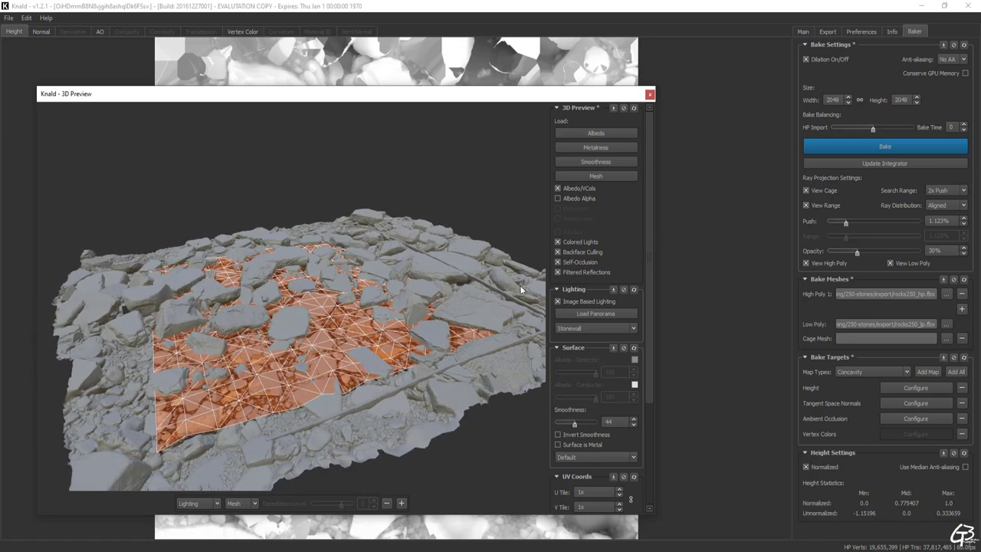
Set cage push to 9.138%, cage opacity to 36% and anti-aliasing to 16xAA
mouse_move(847, 220)
left_mouse_down()
mouse_move(931, 254)
mouse_move(850, 222)
mouse_move(858, 220)
left_mouse_up()
left_click_drag(393, 176, 395, 215)
left_click_drag(879, 222, 858, 222)
left_click(396, 217)
left_click_drag(397, 217, 394, 253)
left_click_drag(918, 252, 863, 253)
left_click_drag(230, 188, 277, 184)
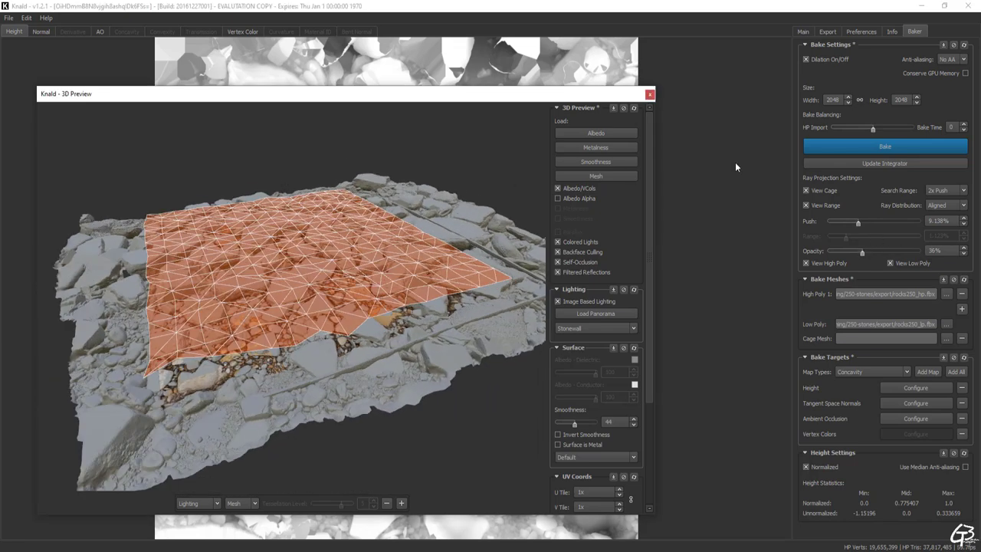
left_click(963, 59)
left_click(951, 82)
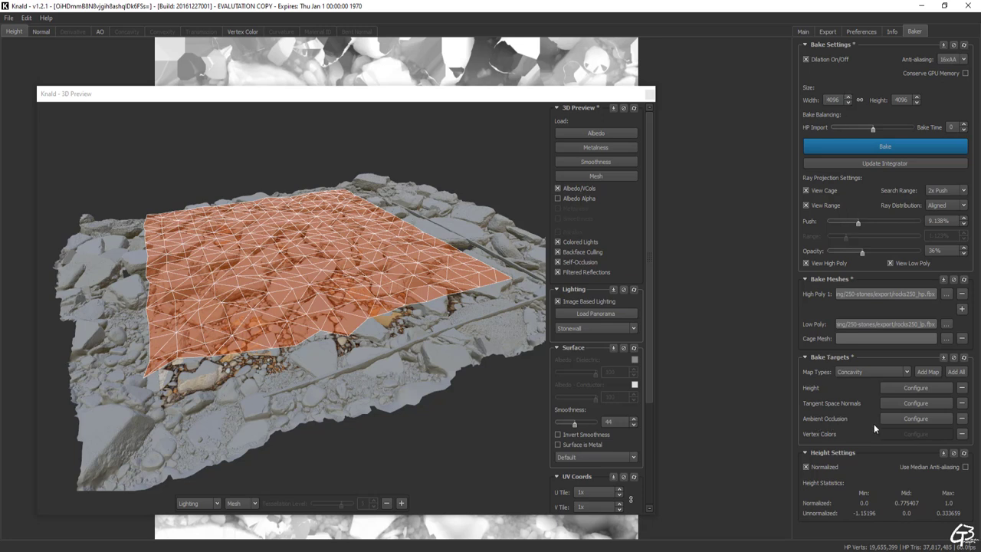
Raise ambient occlusion rays to 1540 and re-bake the 4096×4096 maps
left_click(909, 419)
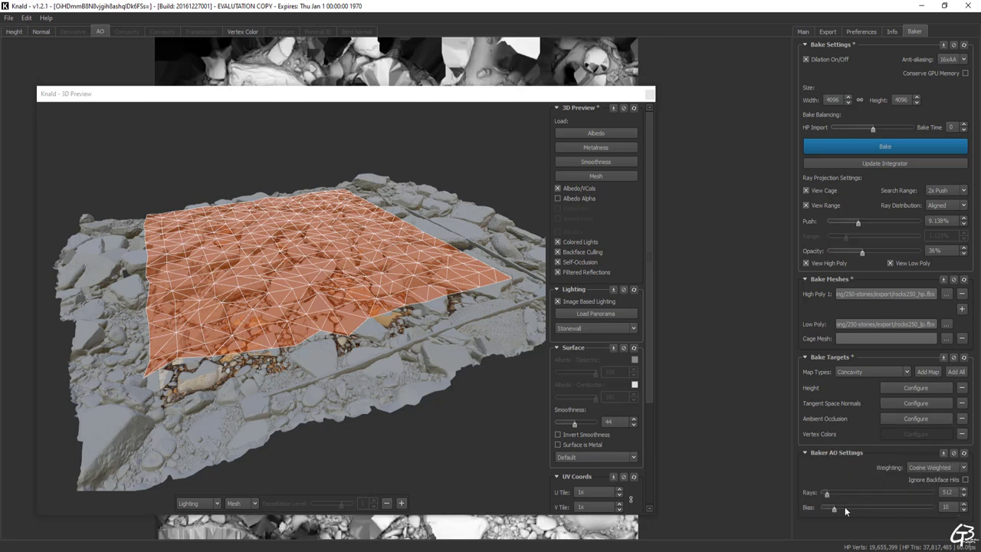
left_click_drag(827, 494, 841, 500)
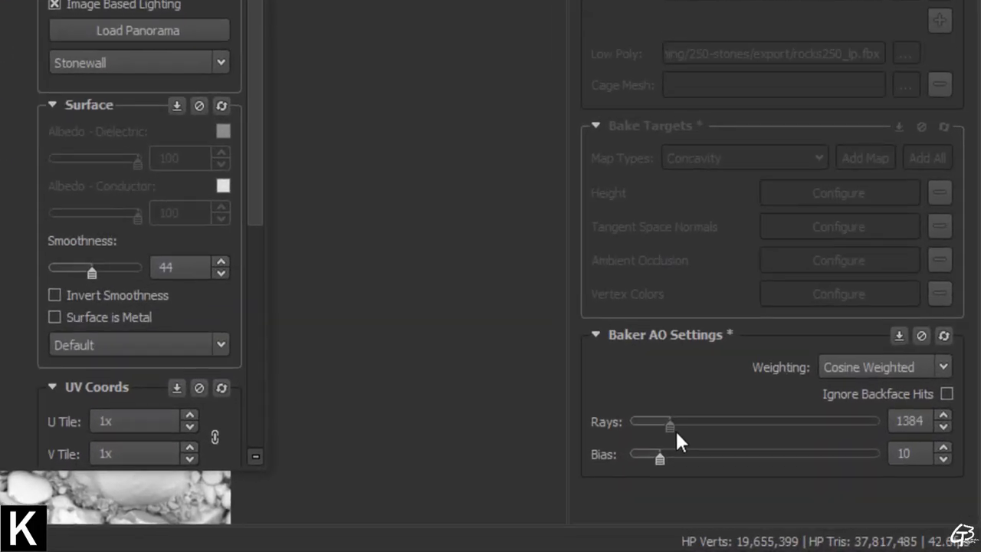
left_click_drag(675, 429, 673, 426)
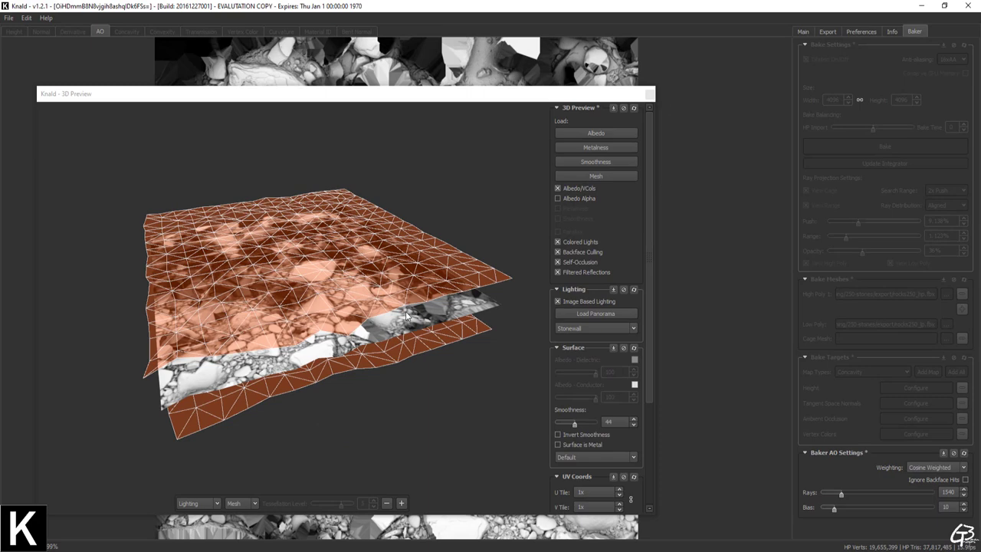
left_click_drag(371, 332, 394, 342)
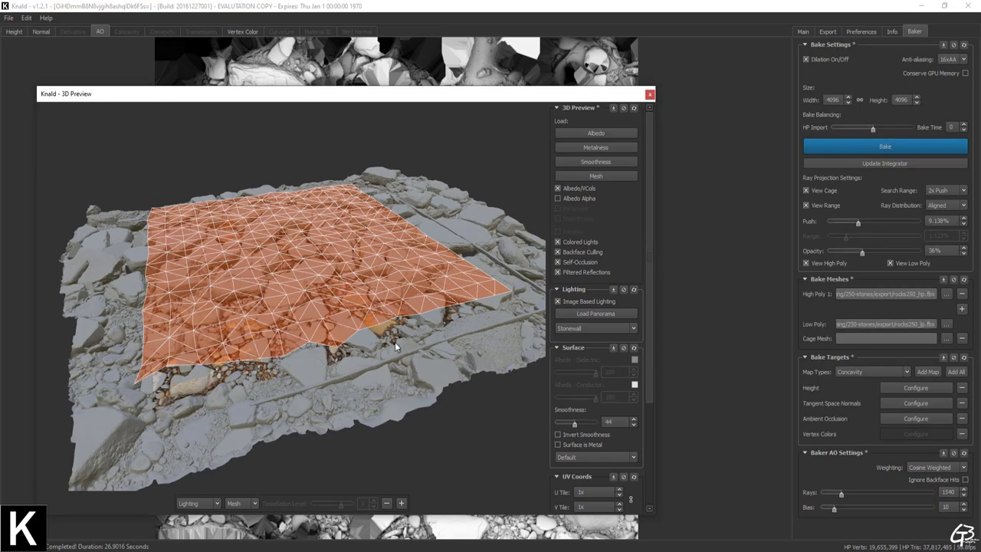
left_click(899, 144)
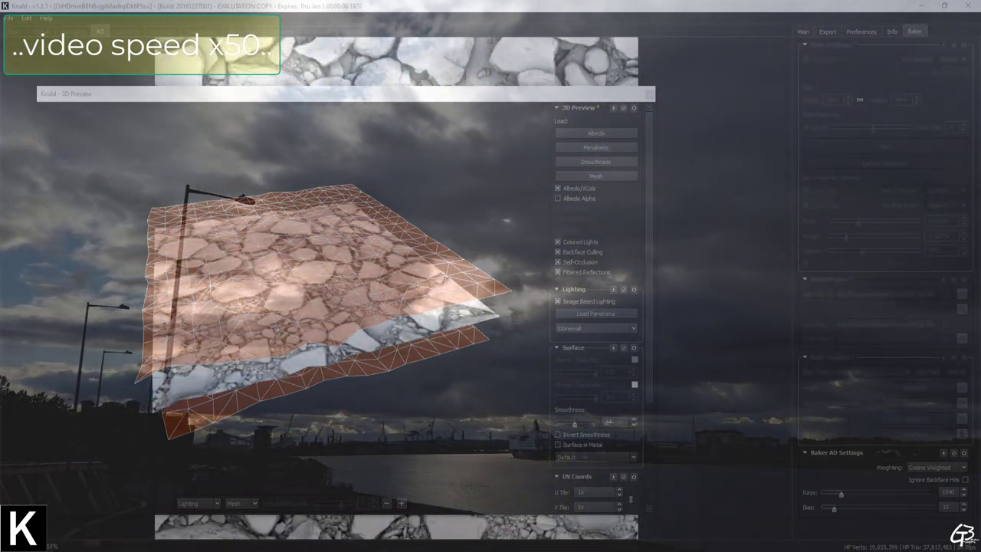
left_click_drag(655, 91, 396, 208)
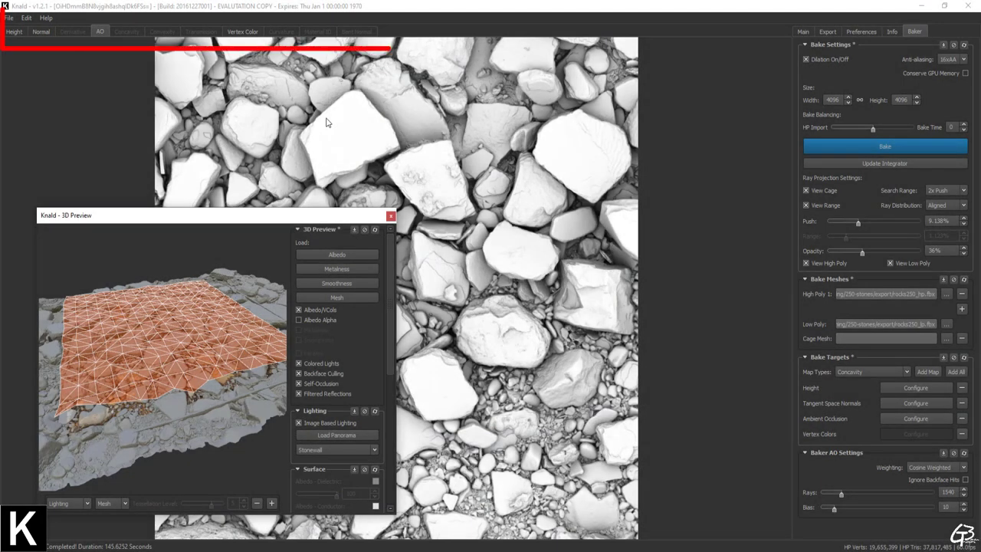
Review the baked vertex colour, AO, normal and height maps in Knald
left_click(242, 31)
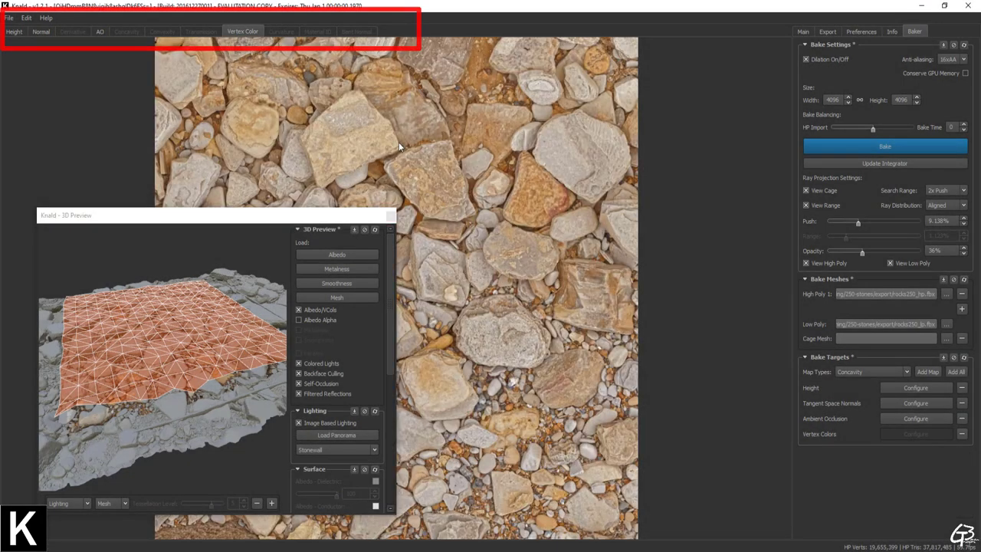
left_click(101, 32)
left_click(38, 31)
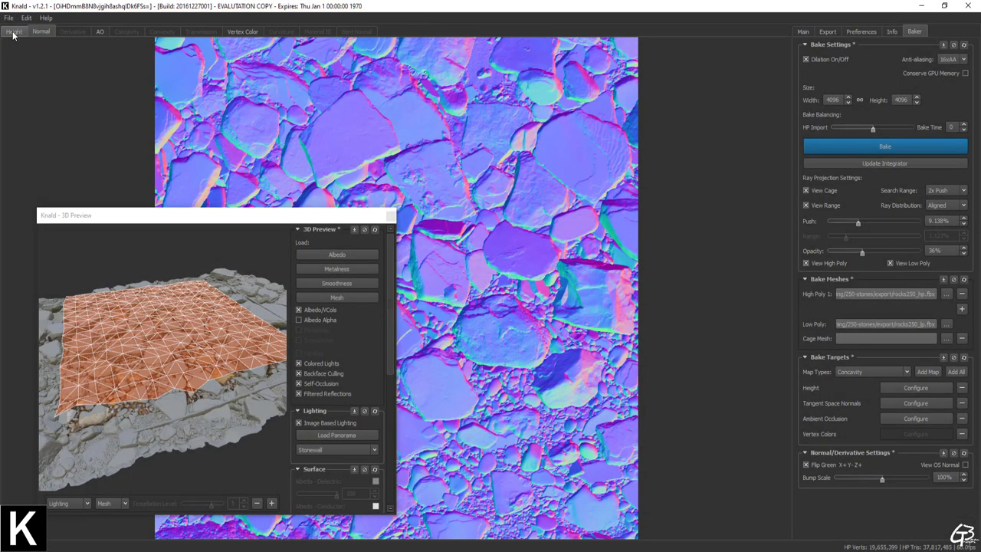
left_click(13, 33)
scroll(157, 369, "down", 5)
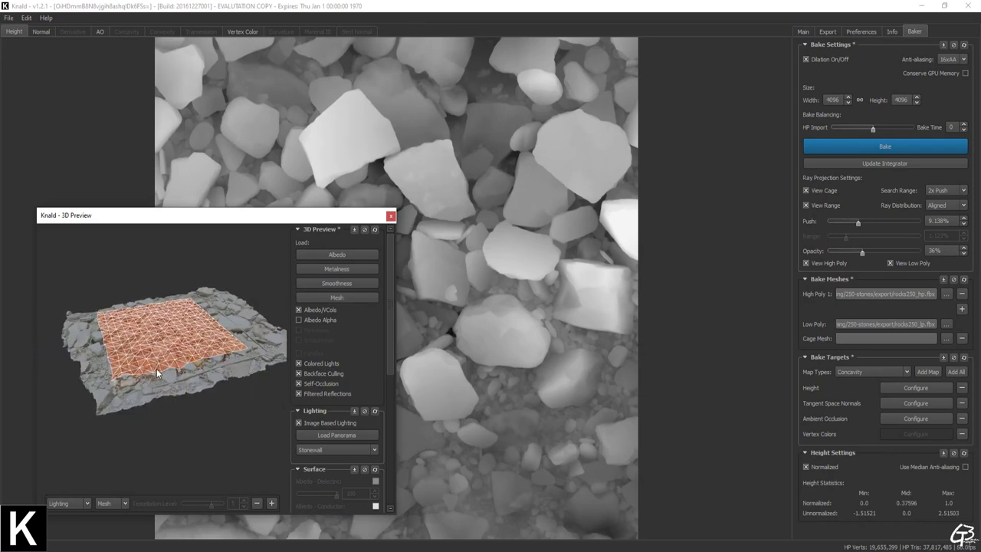
Check the 16-bit PNG export format and rename the export to Knald
left_click(826, 32)
left_click(902, 59)
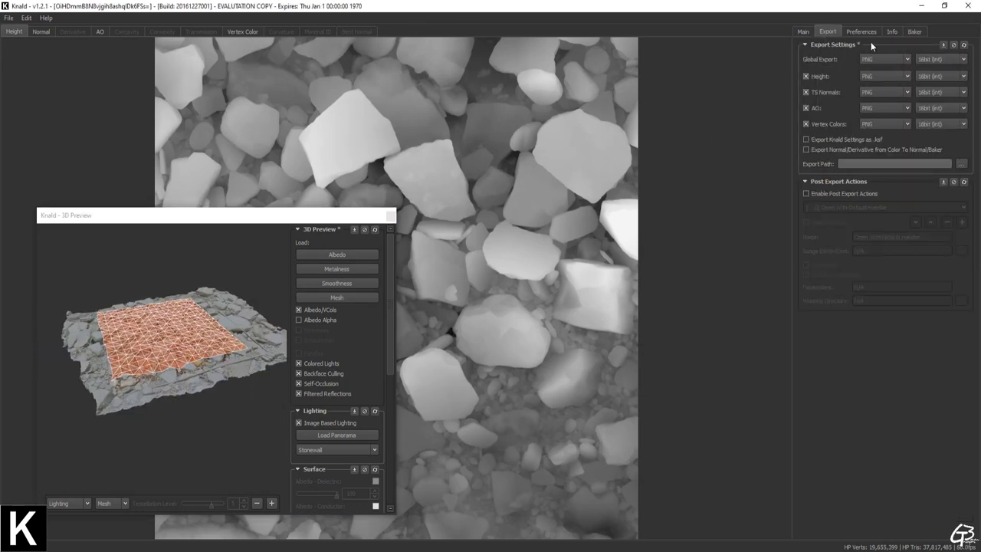
left_click(803, 31)
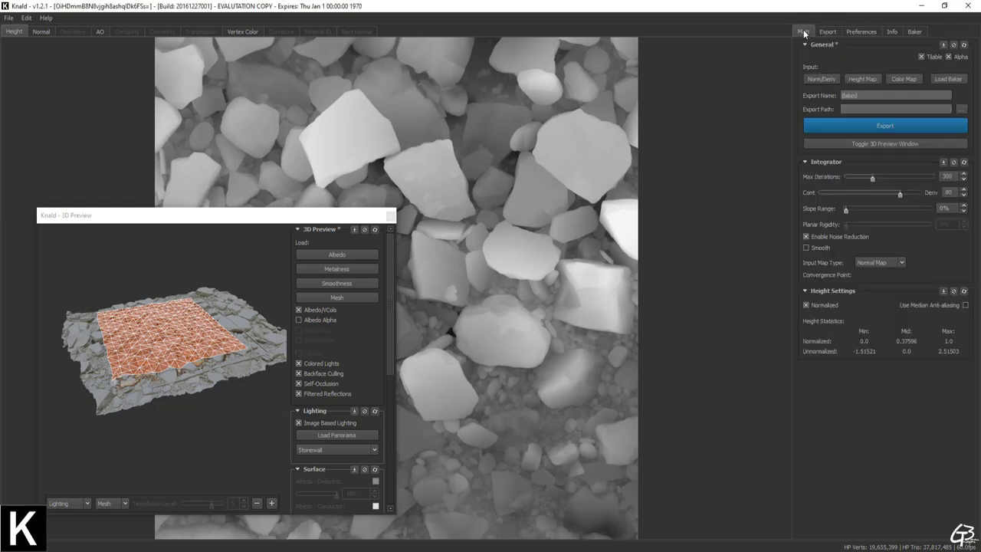
double_click(835, 95)
Create a new Knald folder inside the bake folder and set it as the export path
left_click(961, 109)
right_click(242, 139)
left_click(379, 268)
key("BackSpace")
key("Return")
key("Return")
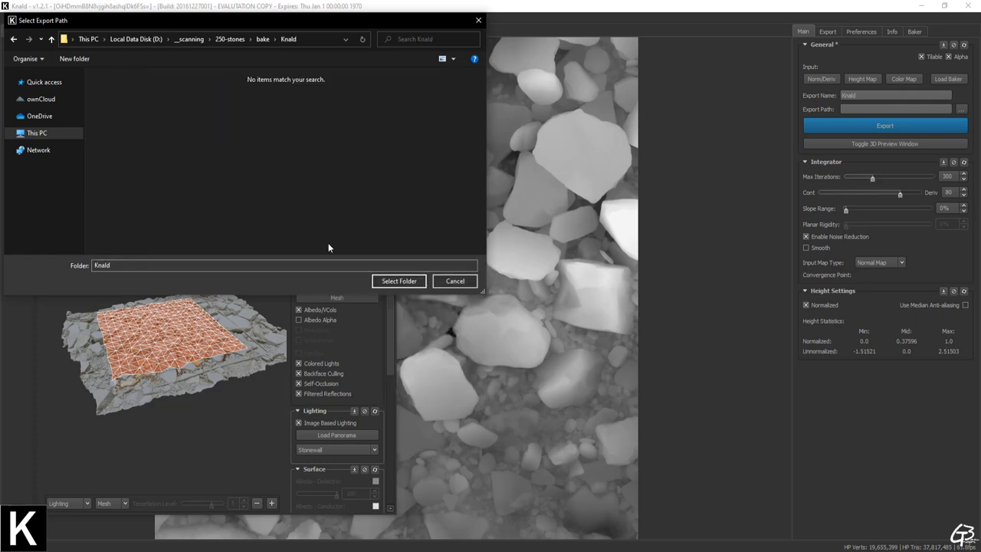
left_click(398, 280)
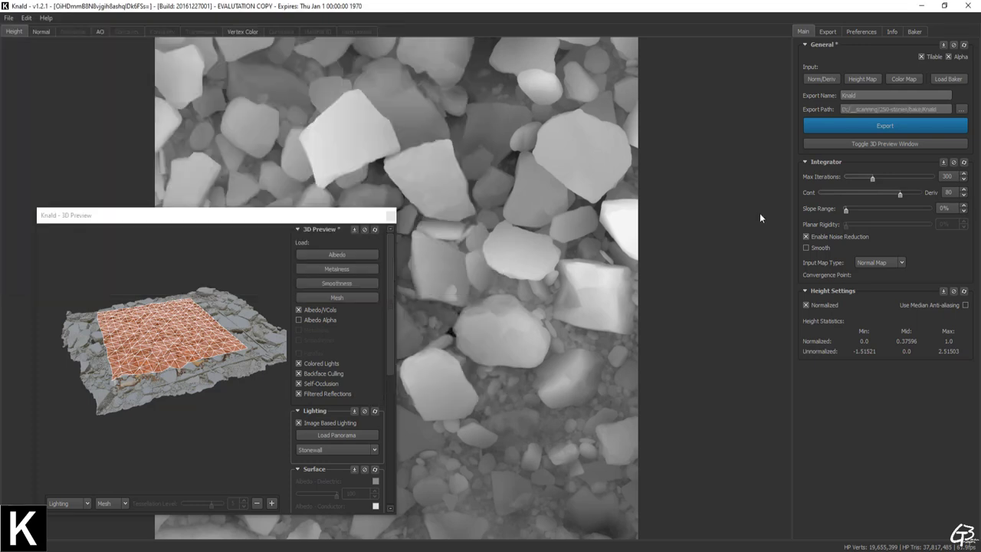
Export the height, normal, occlusion and vertex colour maps into bake\Knald
left_click(907, 125)
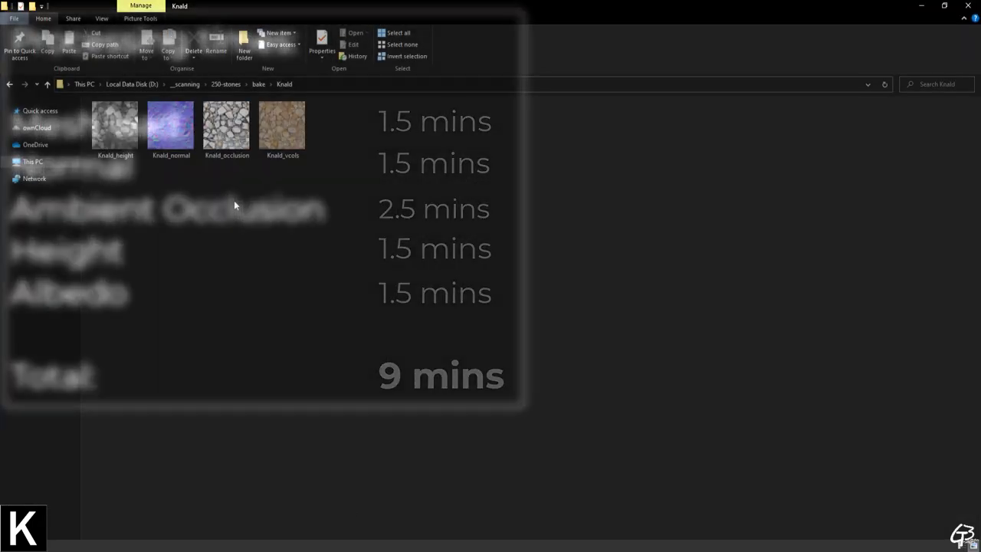
Return from the Knald output folder to the parent bake folder
key("BackSpace")
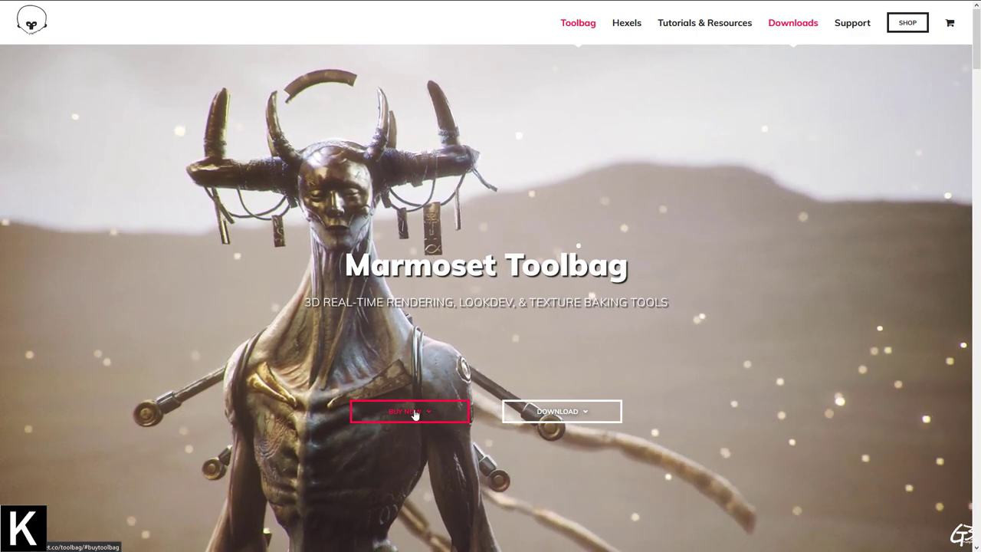
Jump to the Toolbag 3 pricing section with BUY NOW
left_click(414, 414)
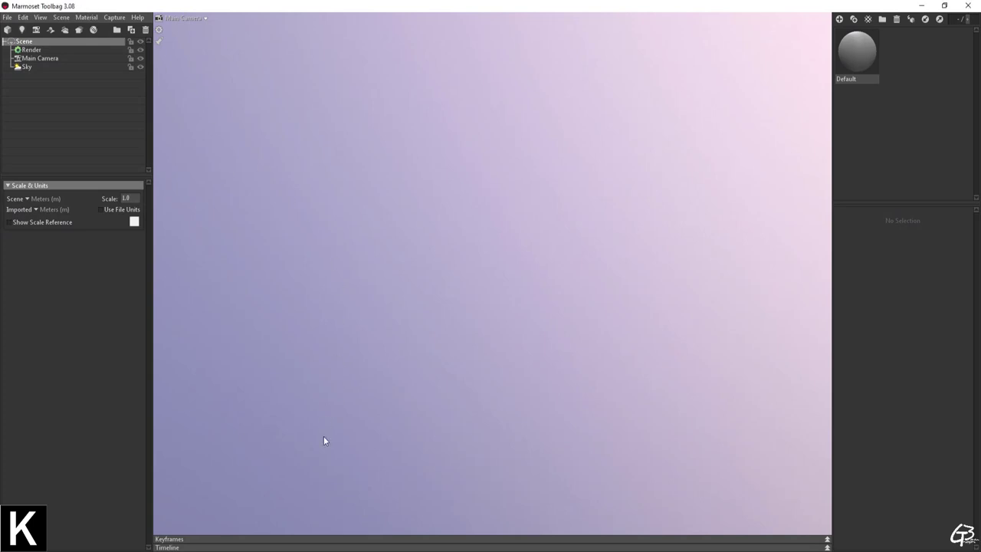
Drag rocks250_hp and rocks250_lp from the export folder into the Toolbag viewport
key("alt+Tab")
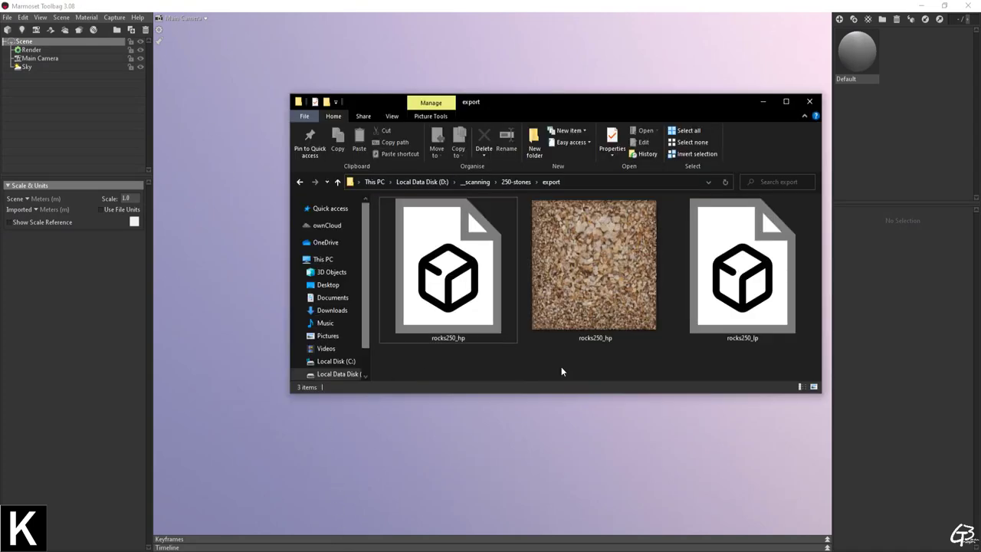
left_click(453, 295)
left_click(724, 295, "ctrl")
left_click_drag(459, 281, 251, 221)
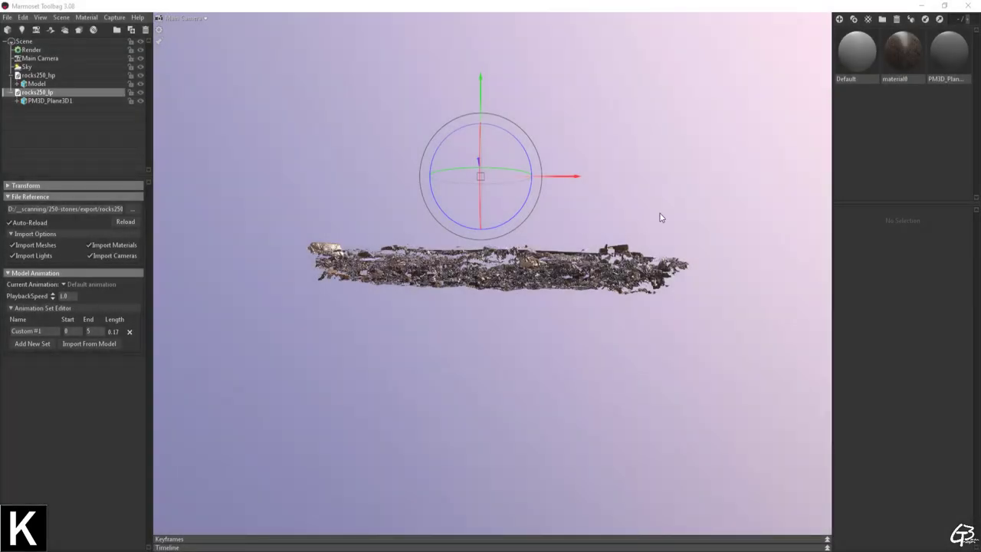
Orbit around the rock scan and expand the high-poly model to locate material0
left_click_drag(674, 205, 700, 307)
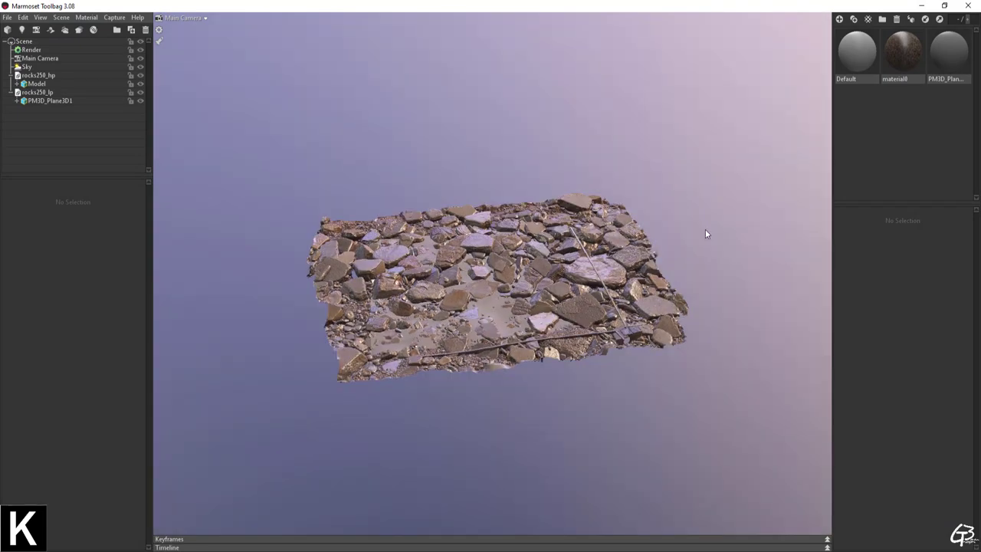
right_click_drag(705, 229, 748, 186)
left_click_drag(738, 203, 716, 167)
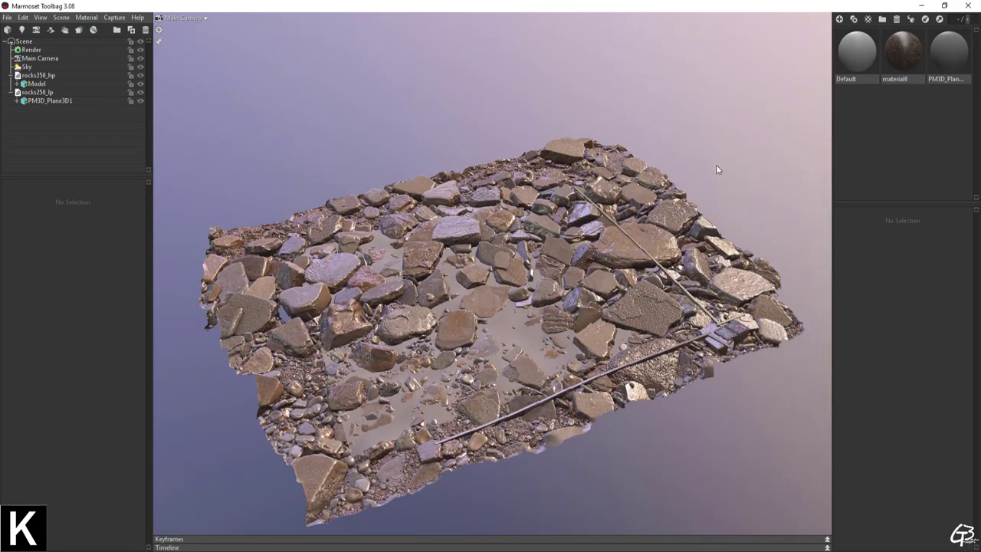
left_click(16, 84)
left_click(16, 84)
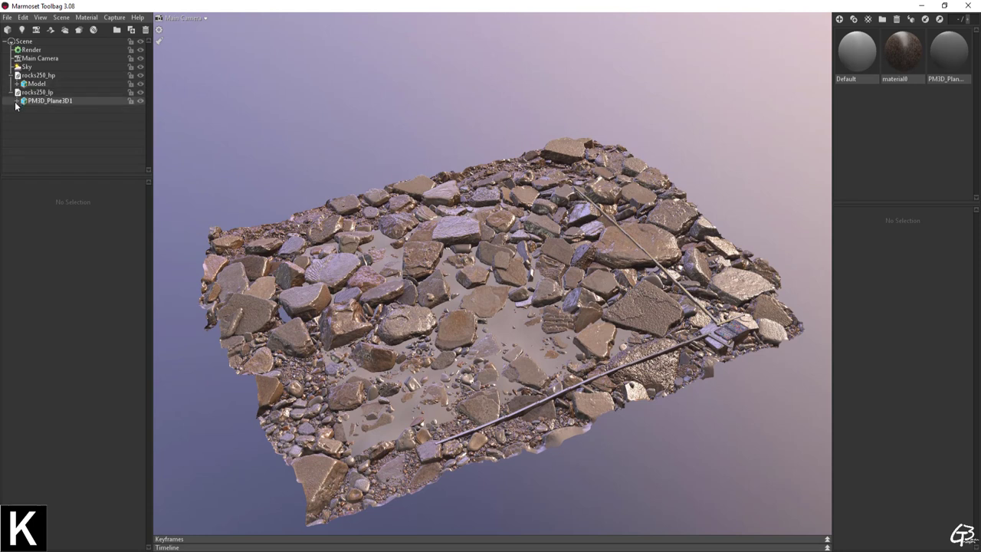
Inspect material0's rocks250_hp.tif albedo map, leaving the texture unchanged
left_click(900, 53)
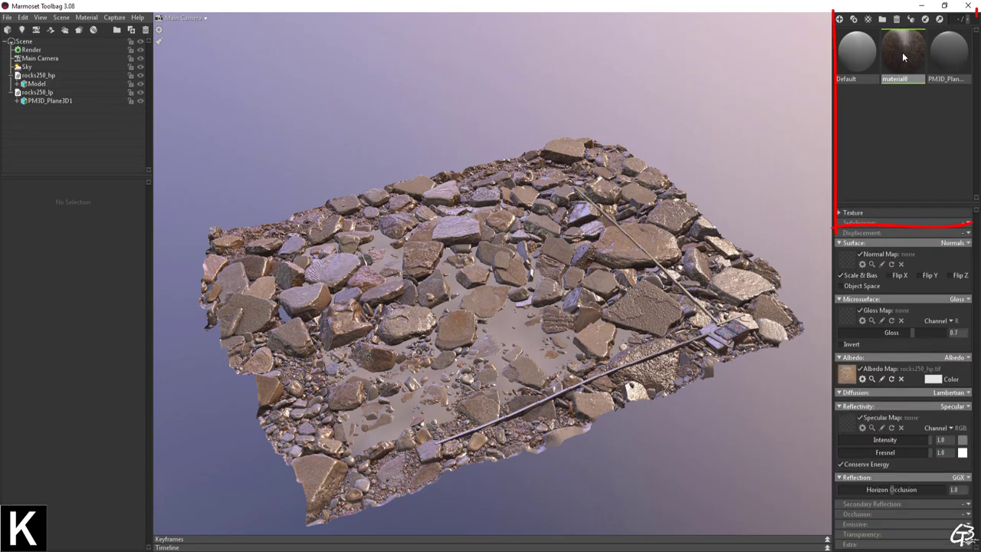
left_click(871, 378)
left_click(403, 250)
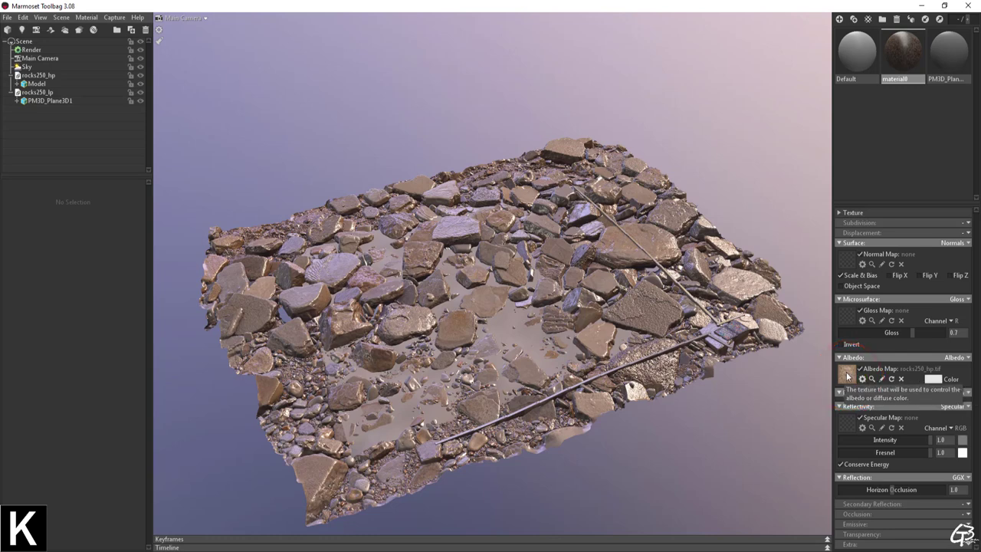
left_click(861, 378)
left_click(454, 281)
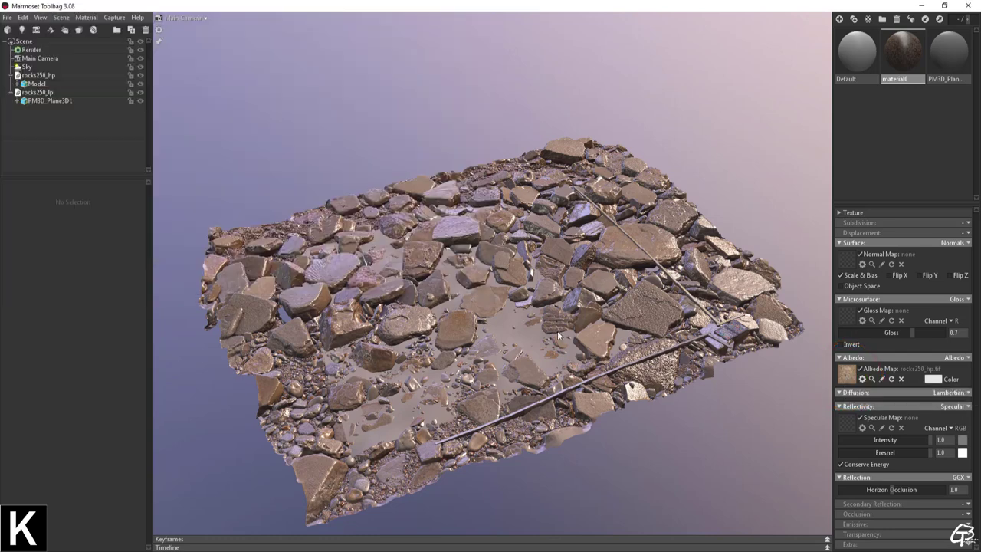
Add Baker 1 with rocks250_hp under High, raise the plane above the rocks, and select Low
left_click(79, 30)
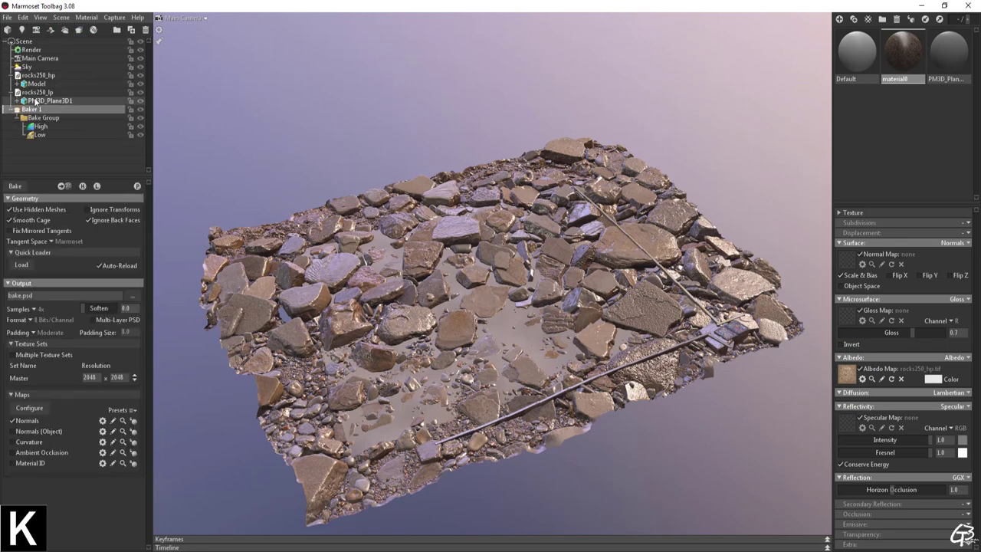
left_click_drag(35, 77, 43, 135)
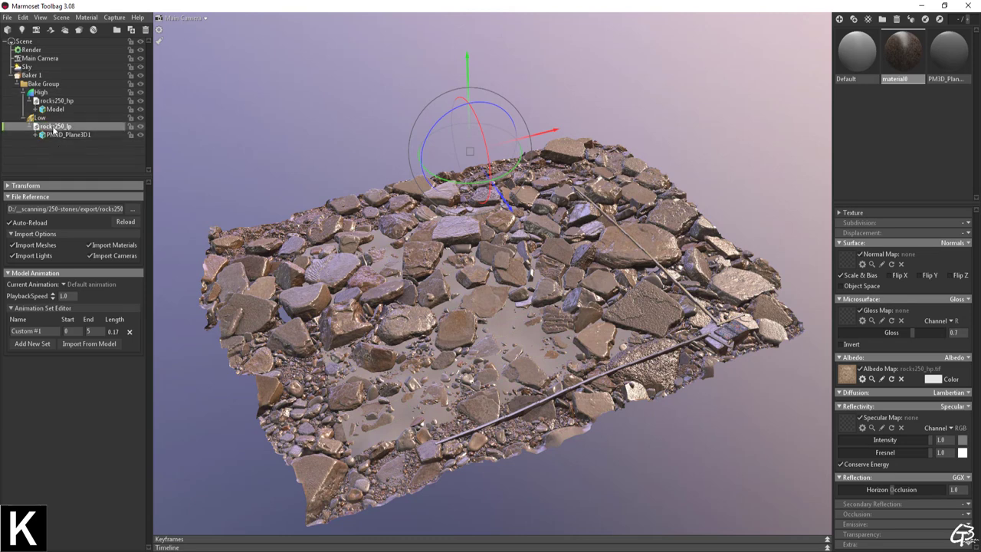
left_click(501, 325)
left_click_drag(468, 72, 448, 116)
left_click(302, 124)
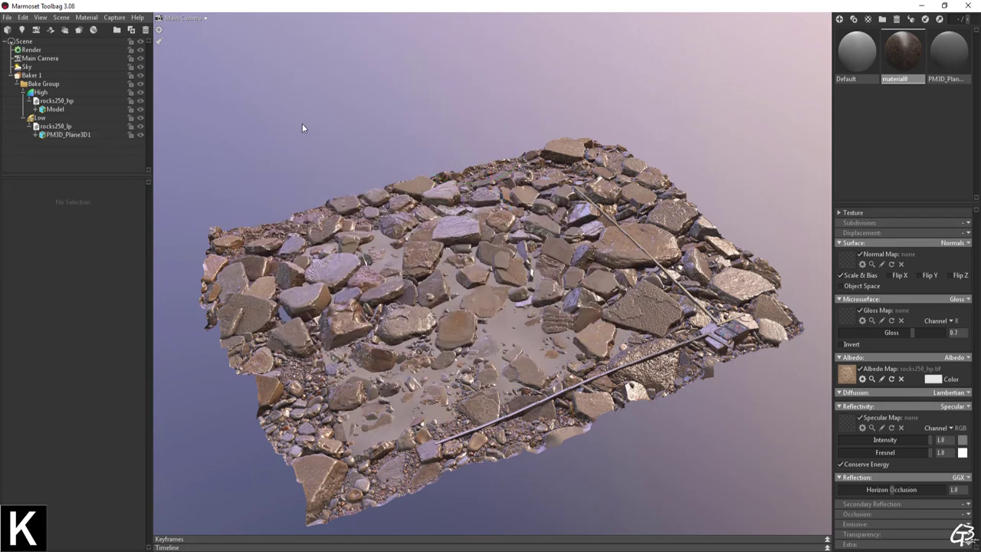
left_click(39, 117)
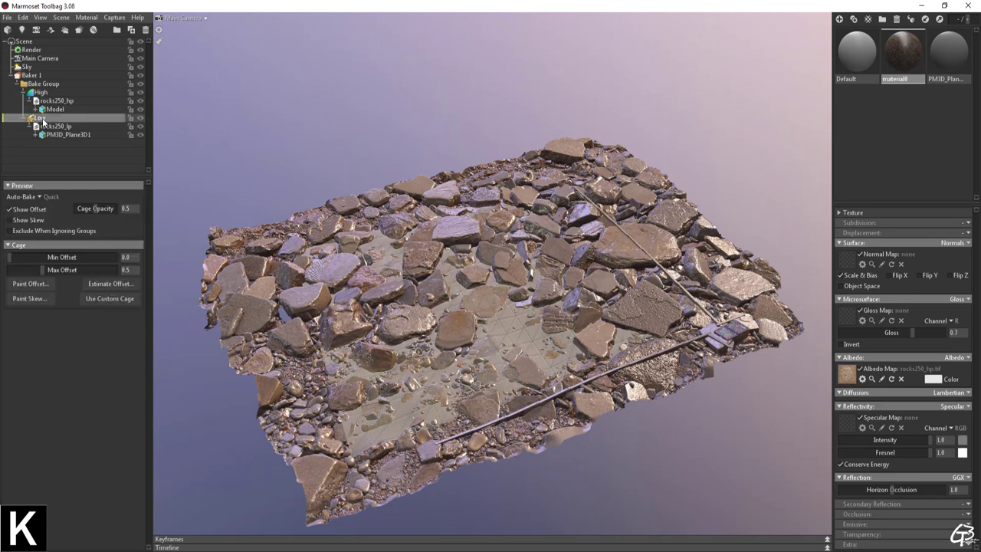
Raise cage opacity, expand the cage to max offset 4.878, and set Auto-Bake to None
left_click_drag(97, 211, 103, 206)
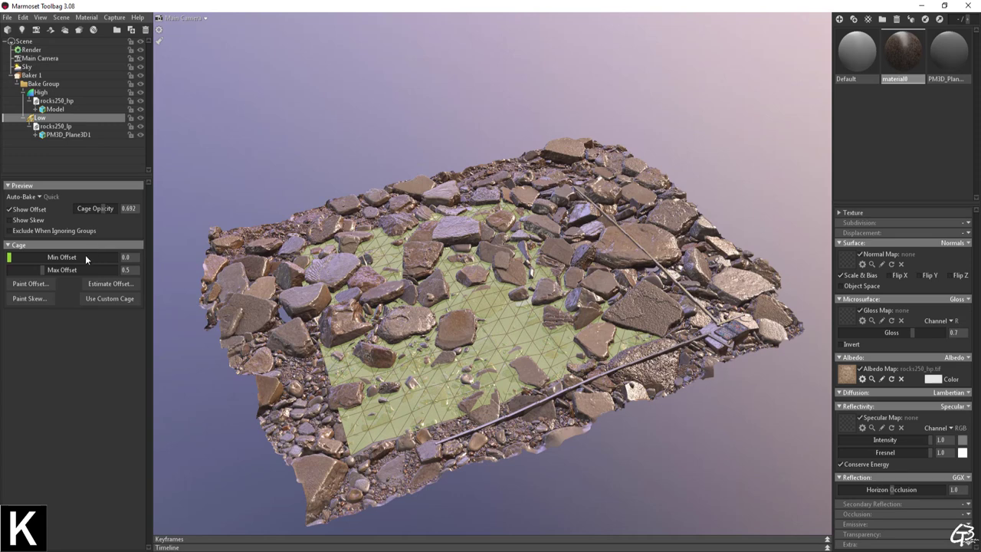
left_click_drag(44, 269, 80, 258)
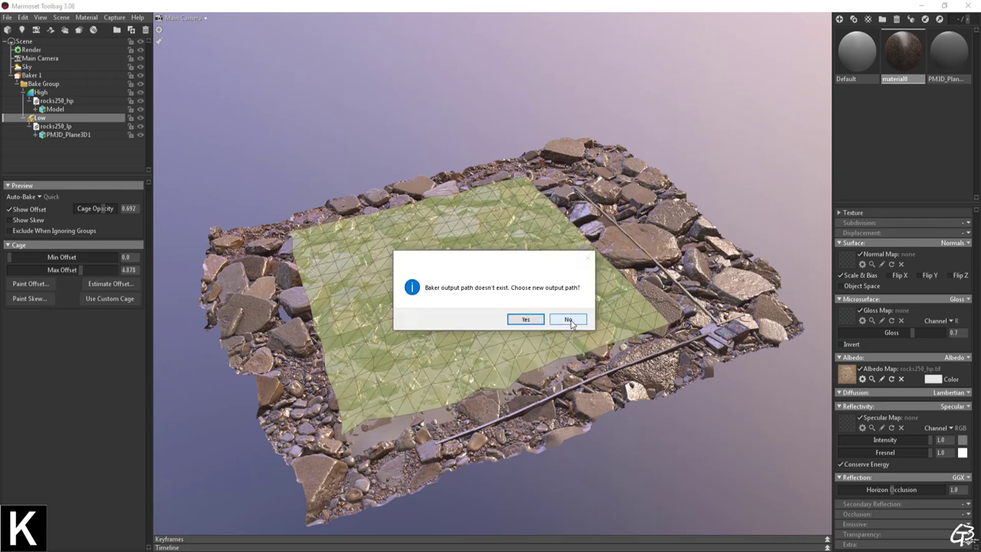
left_click(567, 319)
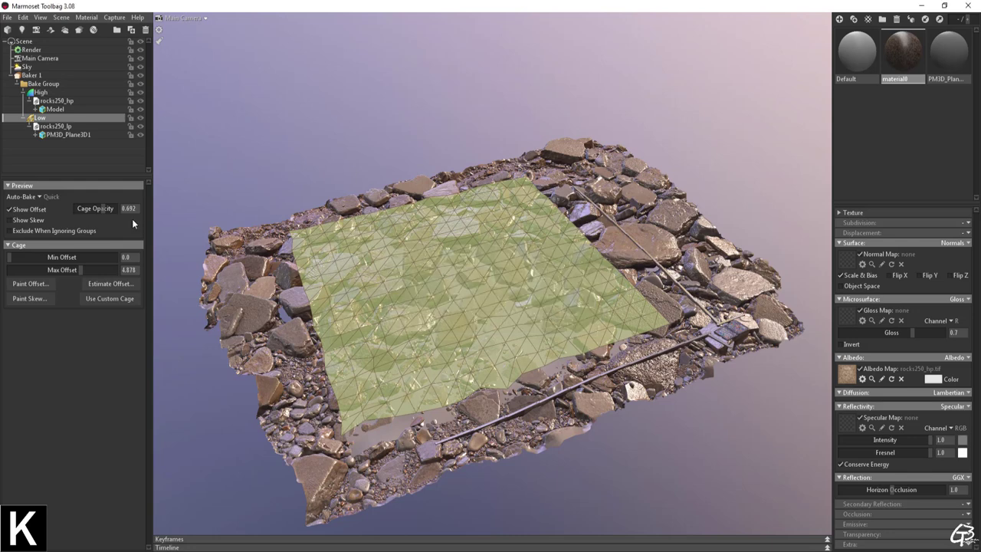
left_click(58, 224)
left_click(39, 195)
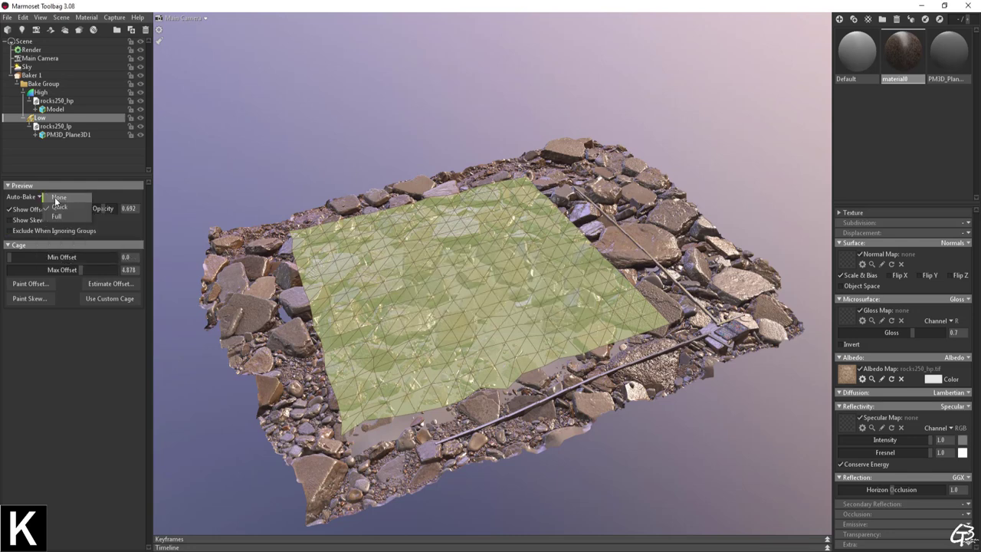
left_click(55, 197)
left_click(128, 270)
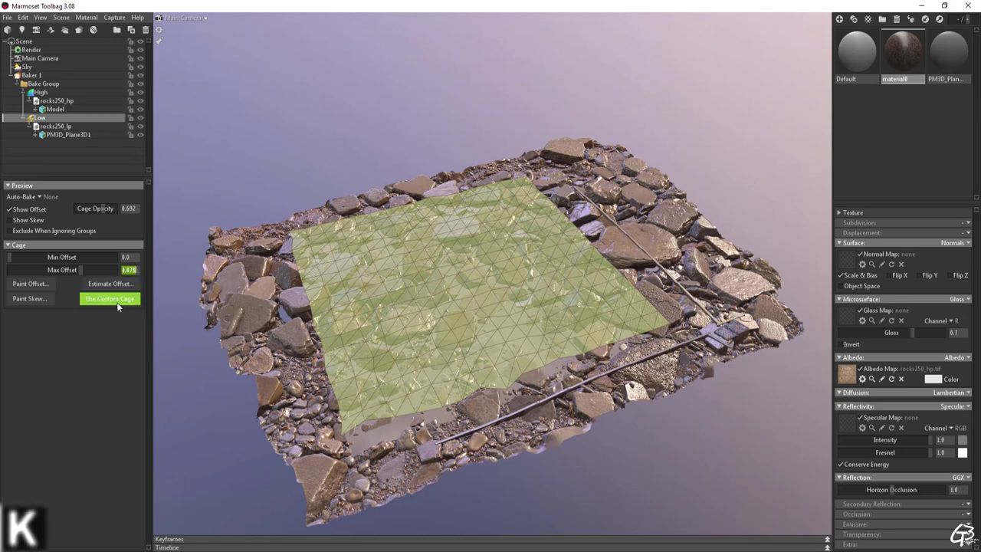
left_click(31, 77)
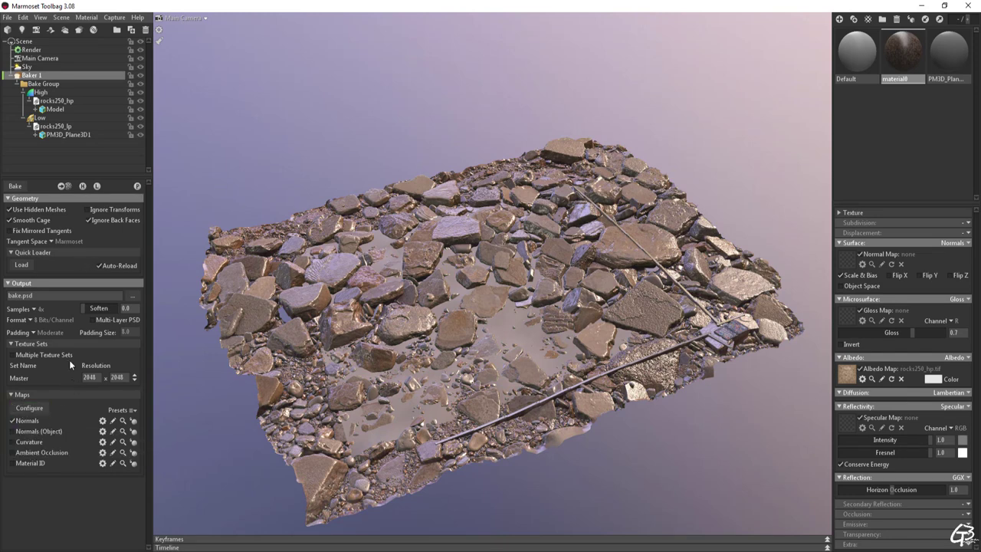
Save the bake output as MarmosetToolbag3 PNG in a new bake\MarmosetToolbag3 folder
left_click(133, 297)
right_click(234, 163)
left_click(377, 282)
type("MarmosetToolbag3")
key("Return")
double_click(176, 104)
left_click(87, 245)
type("MarmosetToolbag3")
left_click(338, 257)
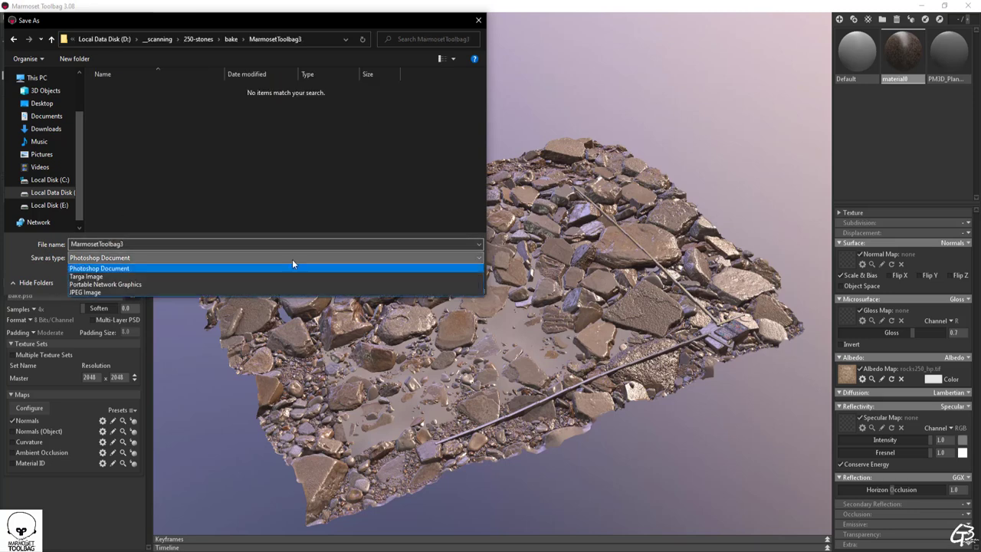
left_click(122, 284)
key("Return")
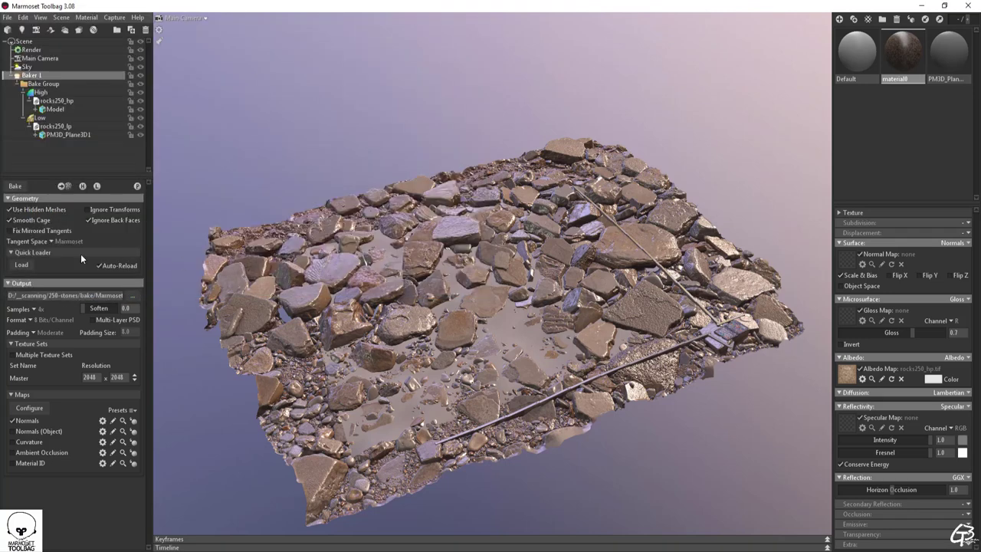
Bake Normals, Height, AO and Albedo at 16x samples, 16 bits/channel, 4096×4096
left_click(35, 308)
left_click(50, 328)
left_click(31, 319)
left_click(54, 327)
left_click(29, 408)
left_click(163, 52)
left_click(163, 84)
left_click(164, 63)
left_click(164, 220)
left_click(164, 298)
left_click(275, 401)
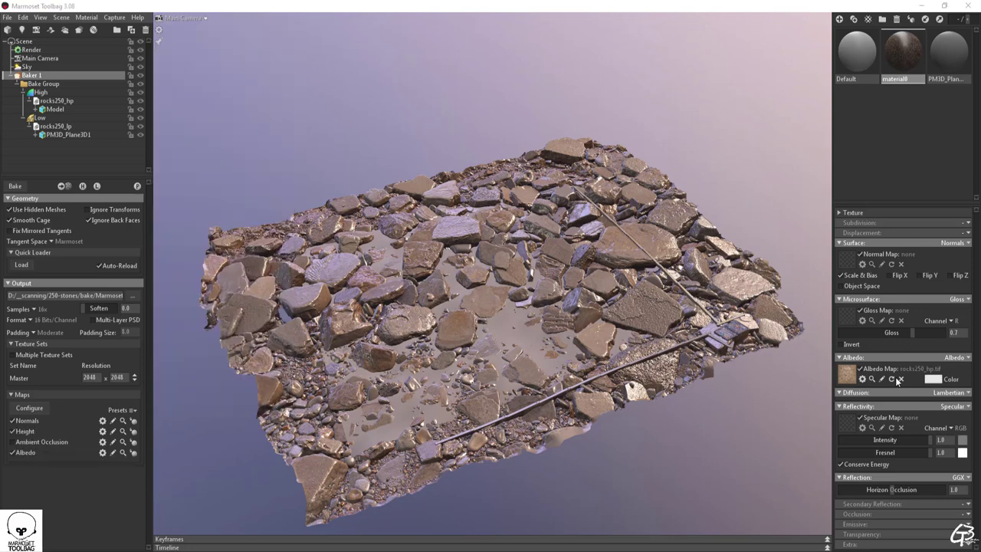
left_click(135, 375)
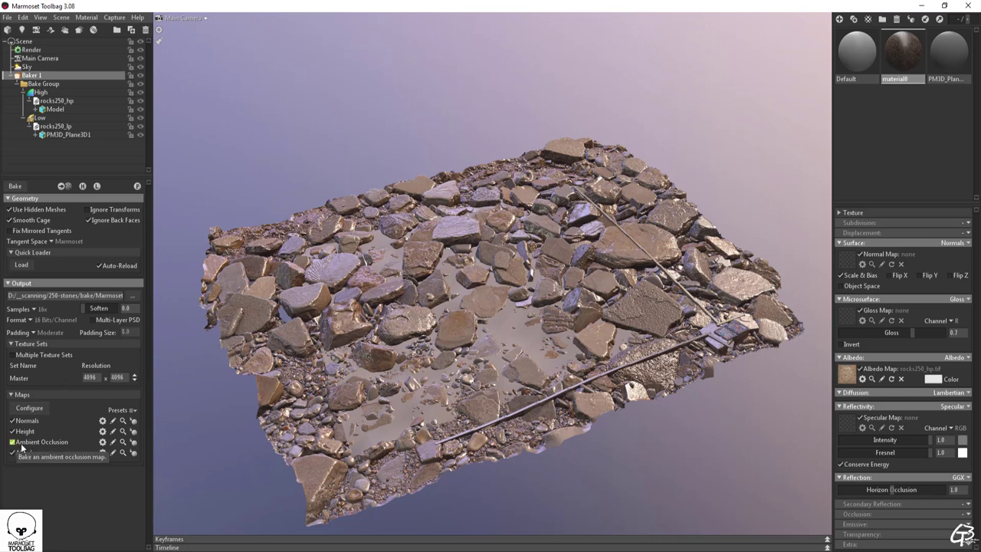
Set the height map's inner and outer distances to -4.878 and 4.878
left_click(103, 420)
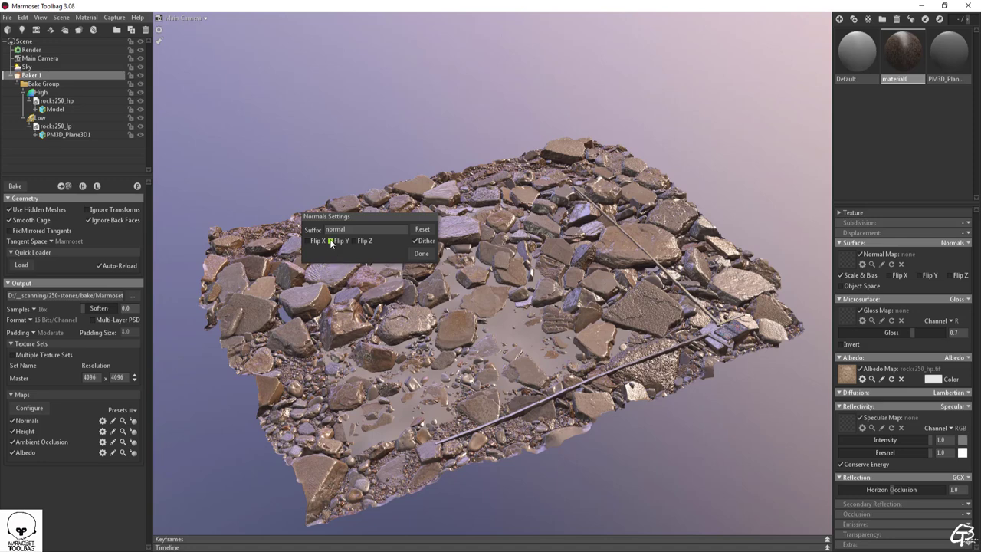
left_click(422, 255)
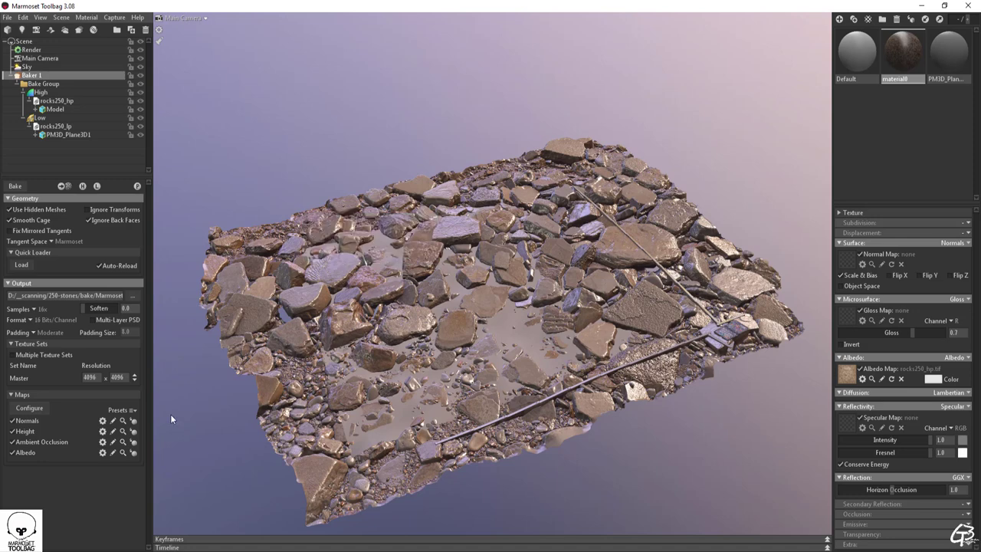
left_click(103, 430)
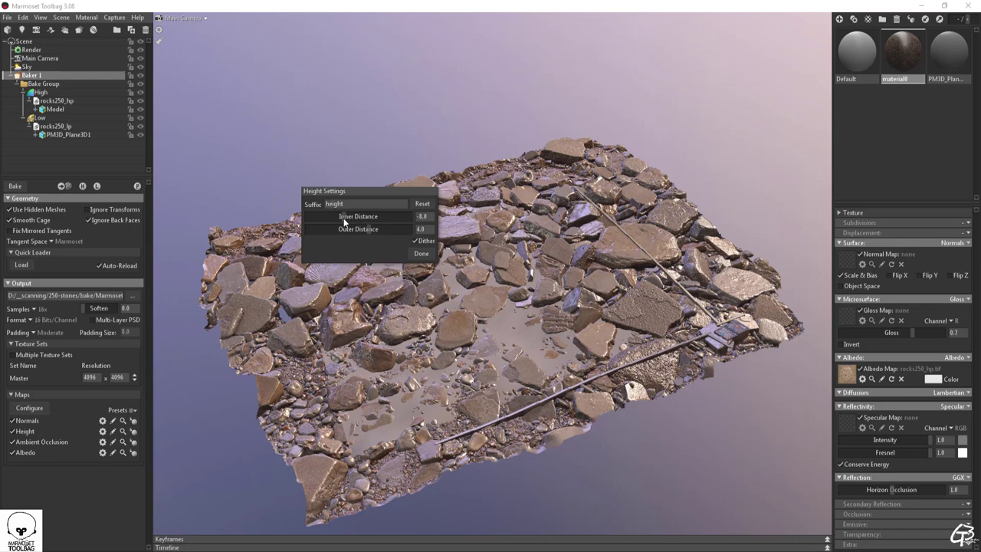
left_click_drag(371, 228, 355, 222)
left_click_drag(370, 229, 344, 217)
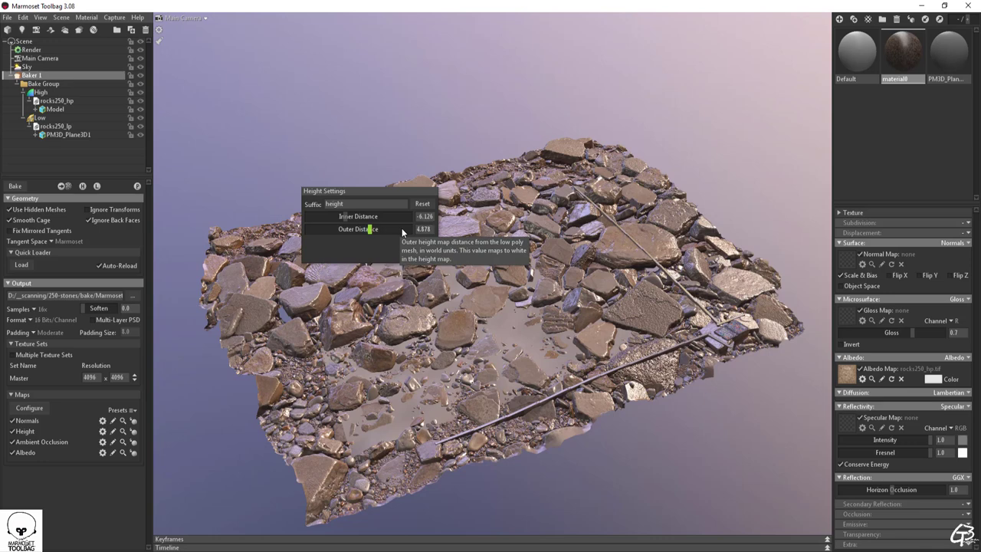
left_click_drag(431, 216, 419, 216)
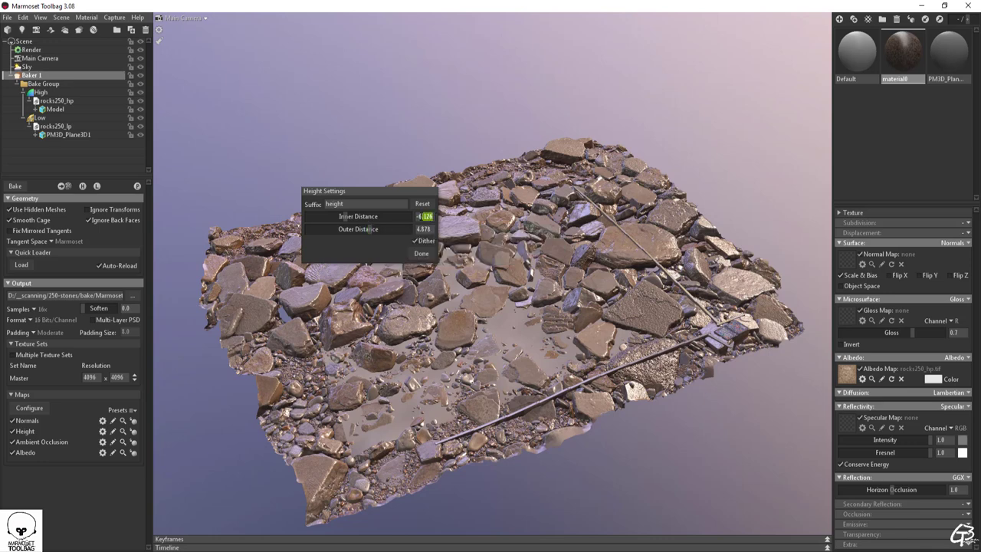
type("4.878")
Raise the ambient occlusion ray count to 1024, then bake the albedo, AO, height and normal maps
left_click(421, 254)
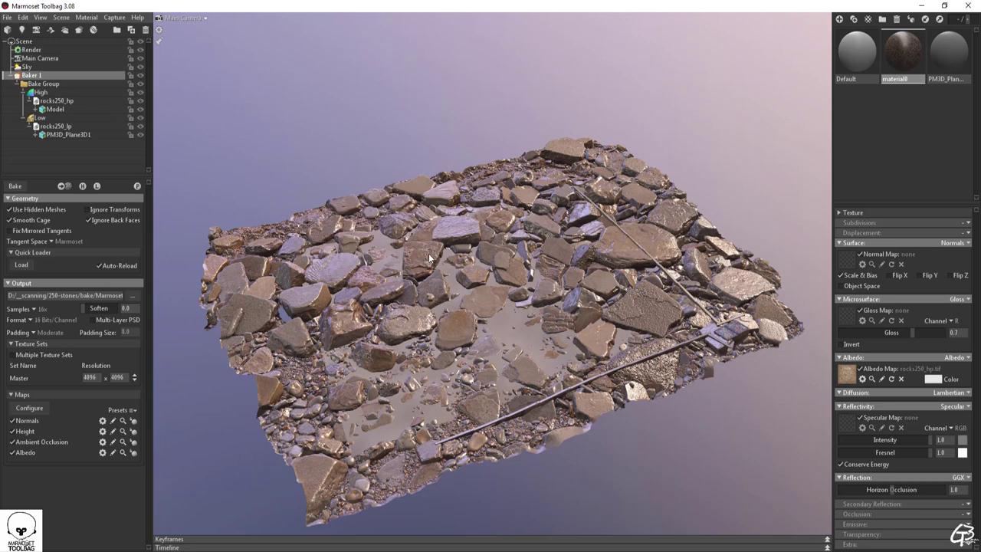
left_click(102, 442)
left_click(389, 177)
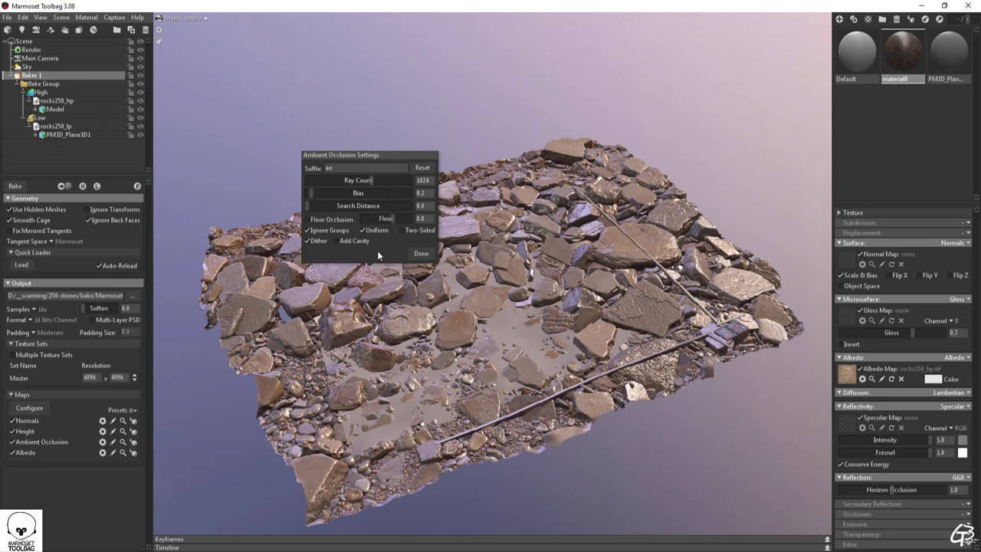
left_click(421, 254)
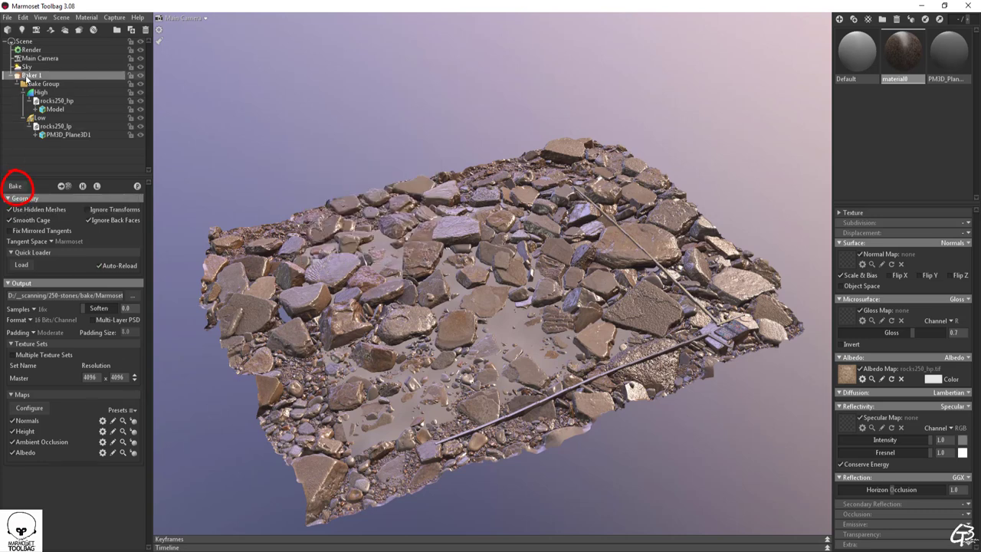
left_click(23, 187)
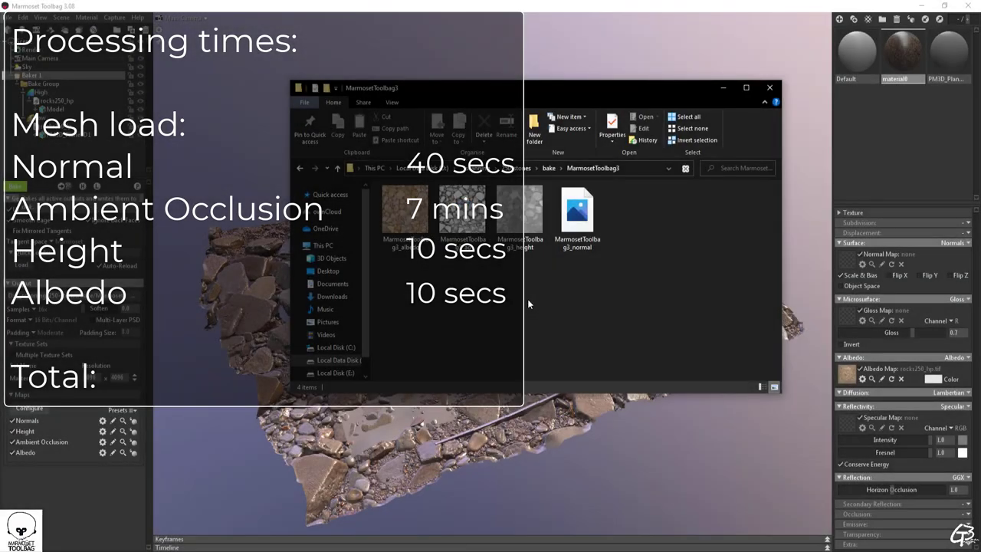
Go up to the bake output folder and close the Explorer window
left_click_drag(460, 84, 466, 84)
key("alt+Up")
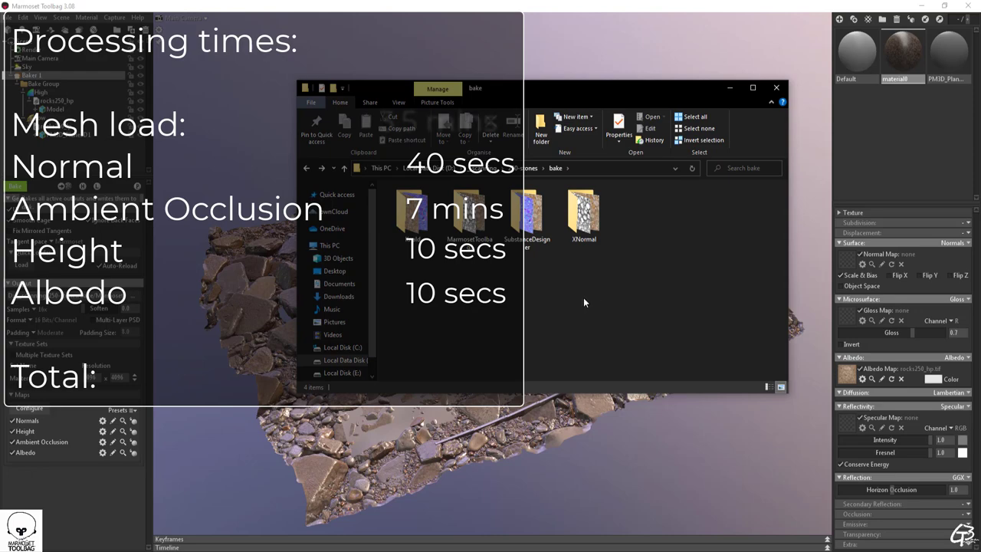
left_click(729, 87)
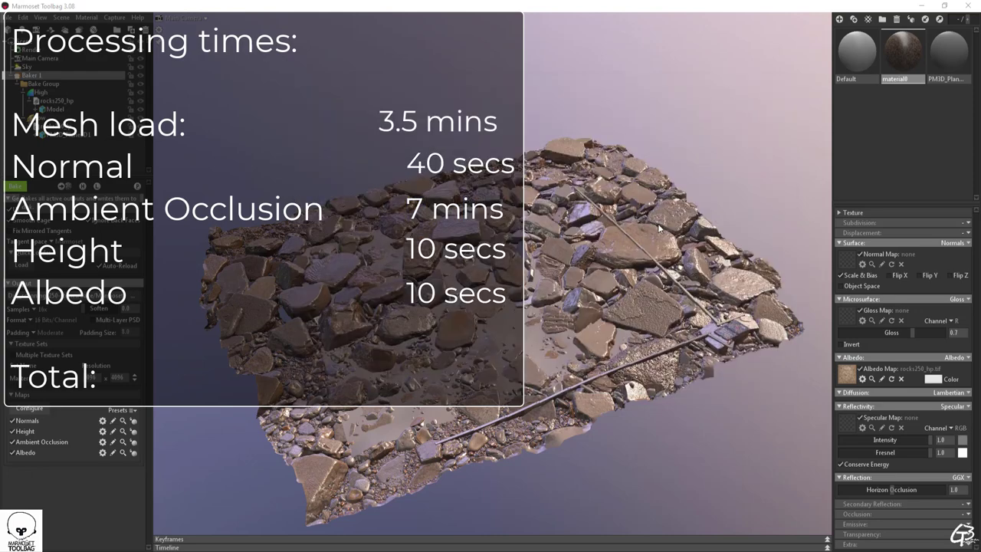
Select the PM3D plane material and bring the low-poly plane into view
mouse_move(732, 239)
left_mouse_down()
mouse_move(739, 184)
mouse_move(740, 222)
left_mouse_up()
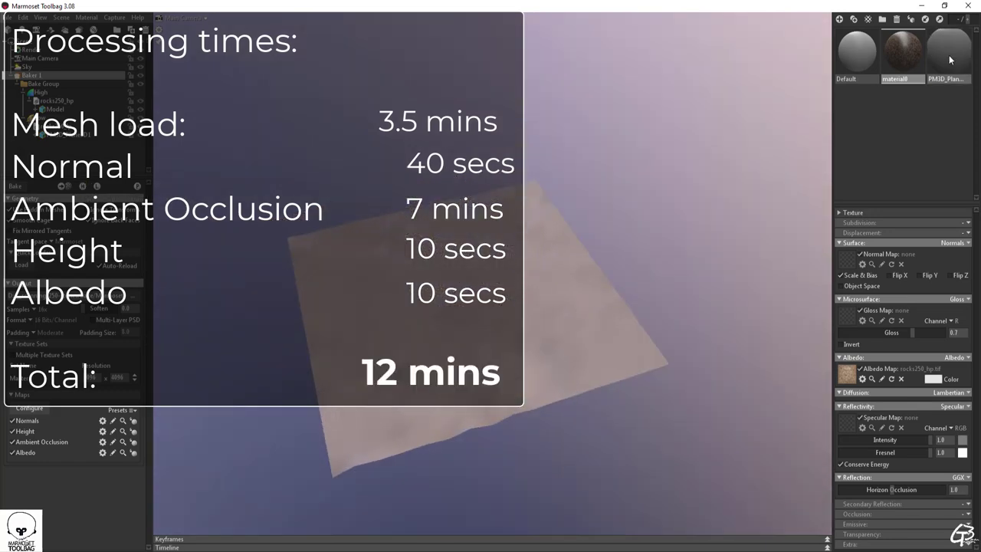
left_click(948, 52)
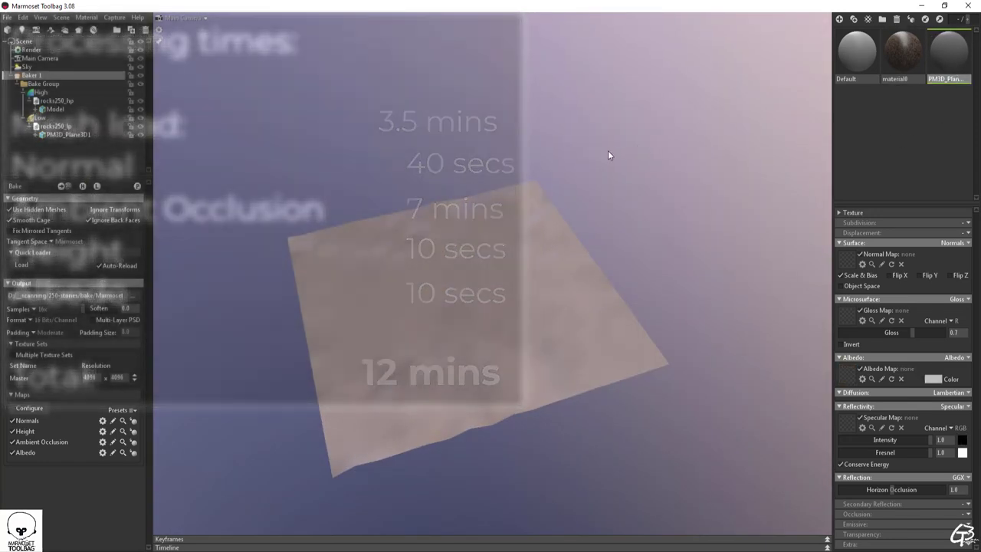
left_click_drag(607, 150, 659, 169)
Apply the baked normal and albedo PNGs to the plane material's Normal Map and Albedo Map slots
key("alt+Tab")
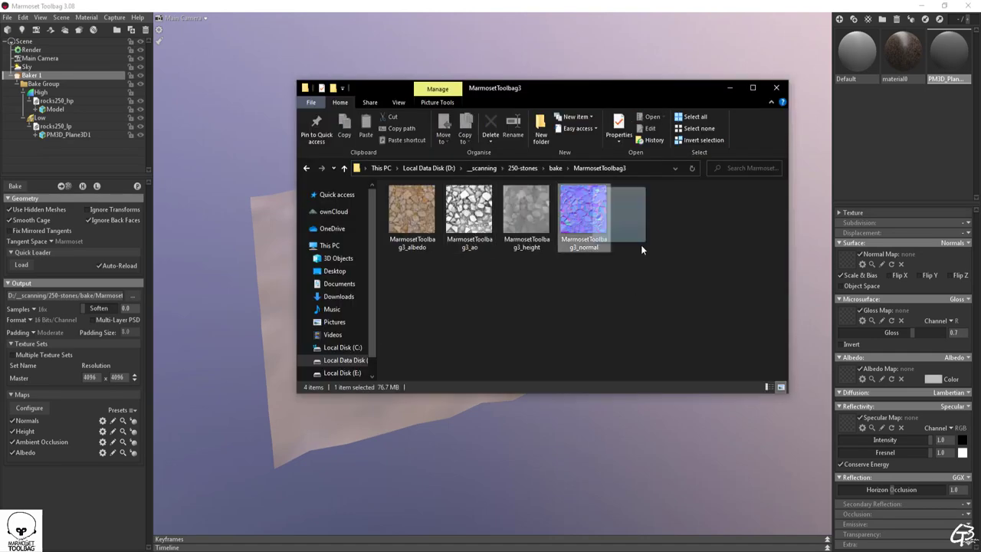
left_click_drag(576, 208, 846, 258)
left_click_drag(412, 208, 846, 373)
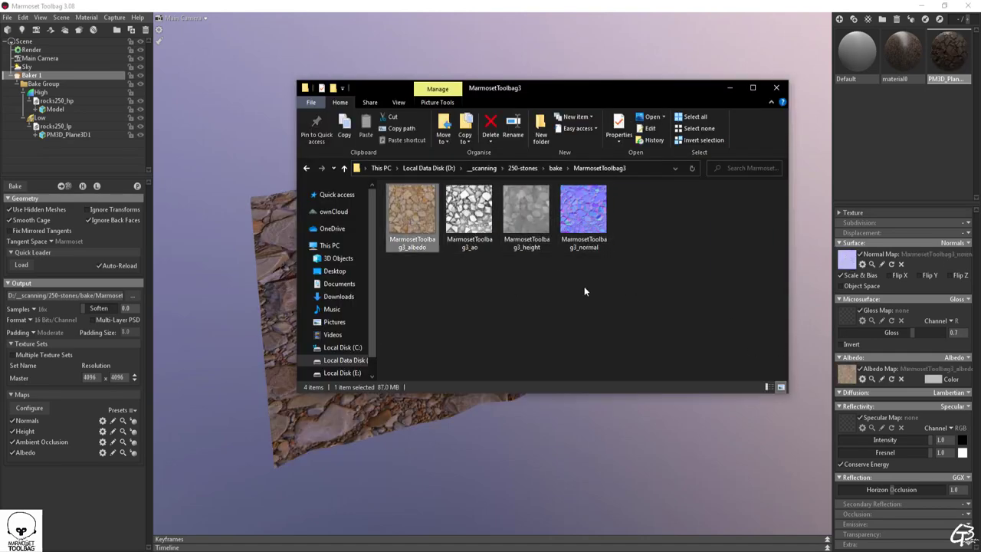
Rotate the environment lighting around the textured rock-ground plane
left_click(967, 226)
scroll(904, 344, "down", 3)
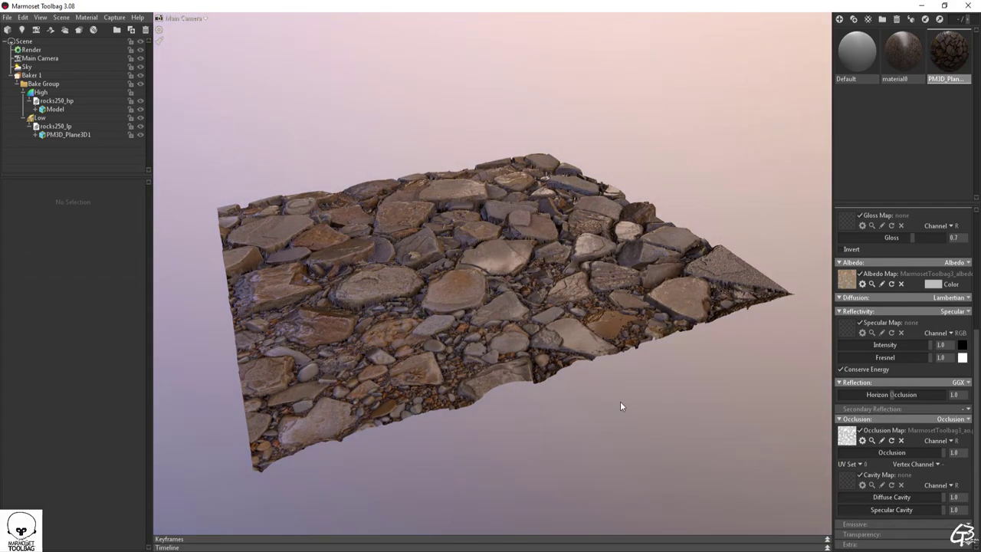
left_click_drag(539, 446, 670, 444, "shift")
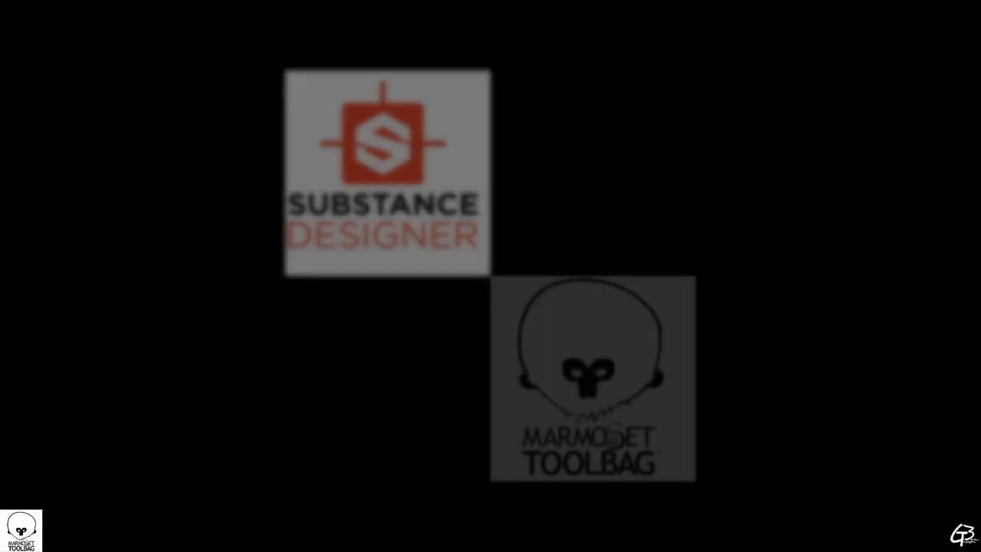